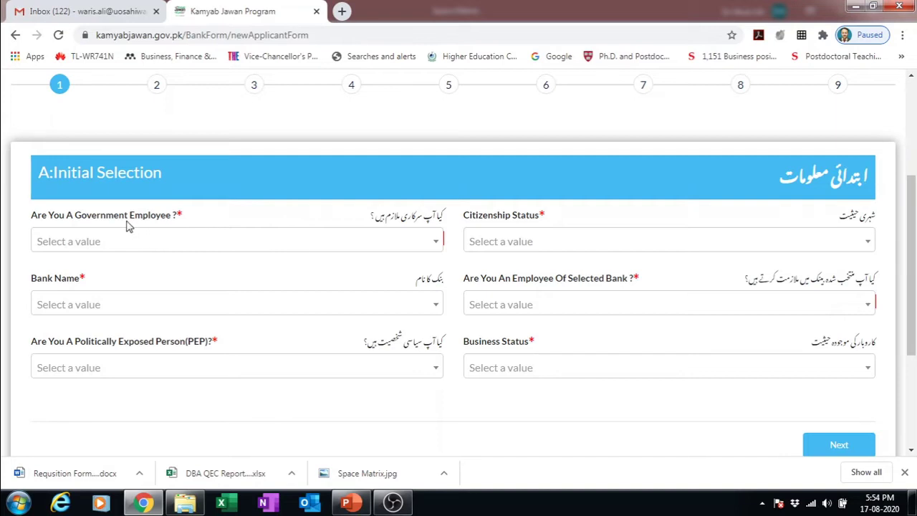
- Answer No to government employee, set citizenship to Resident, and choose United Bank Limited
click(435, 247)
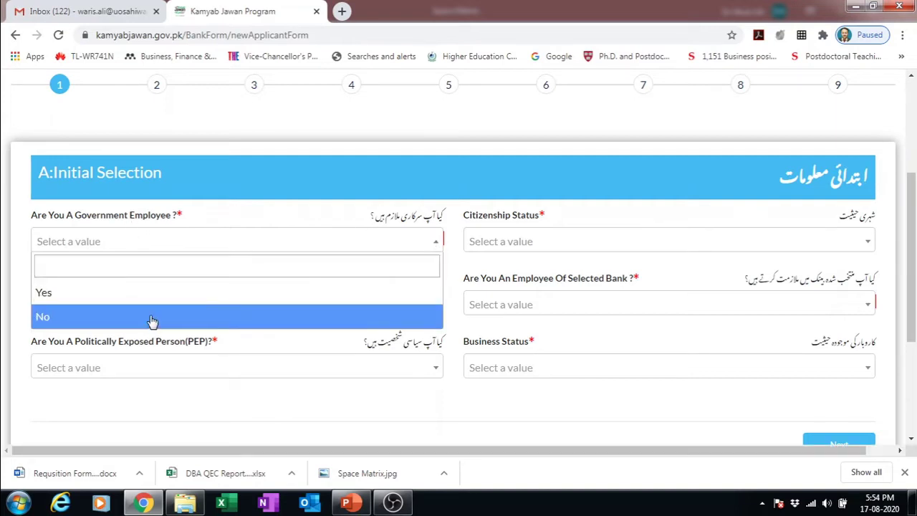
click(152, 319)
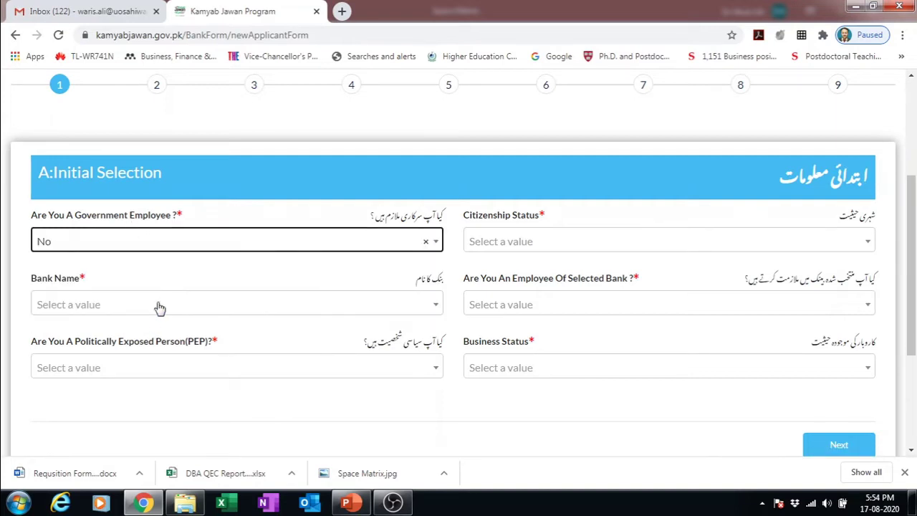
click(615, 247)
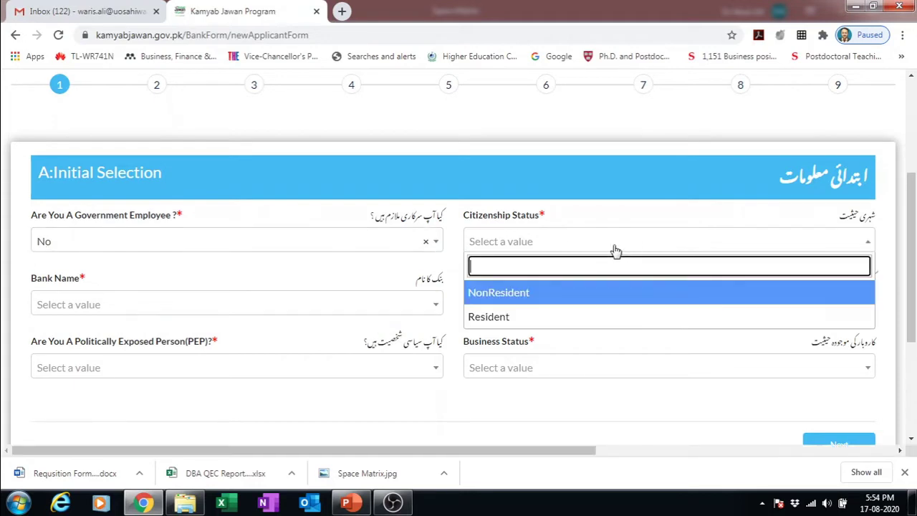
click(523, 322)
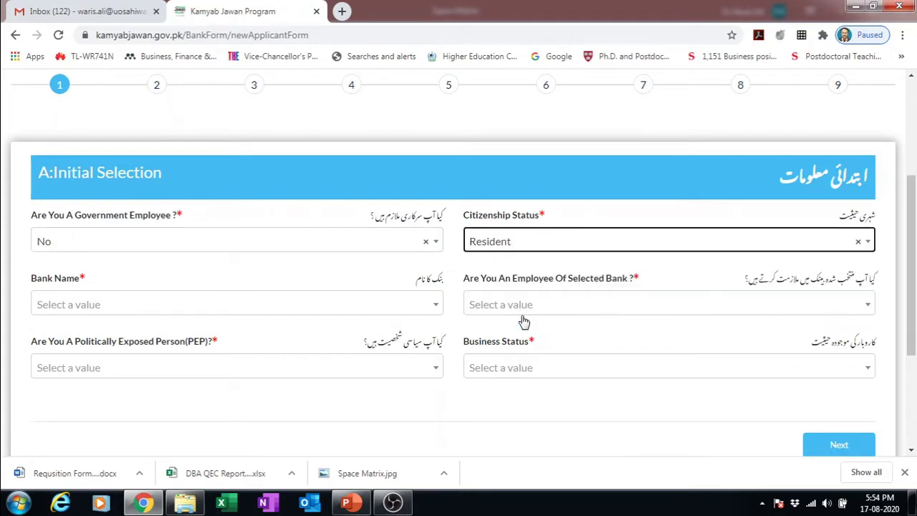
click(413, 313)
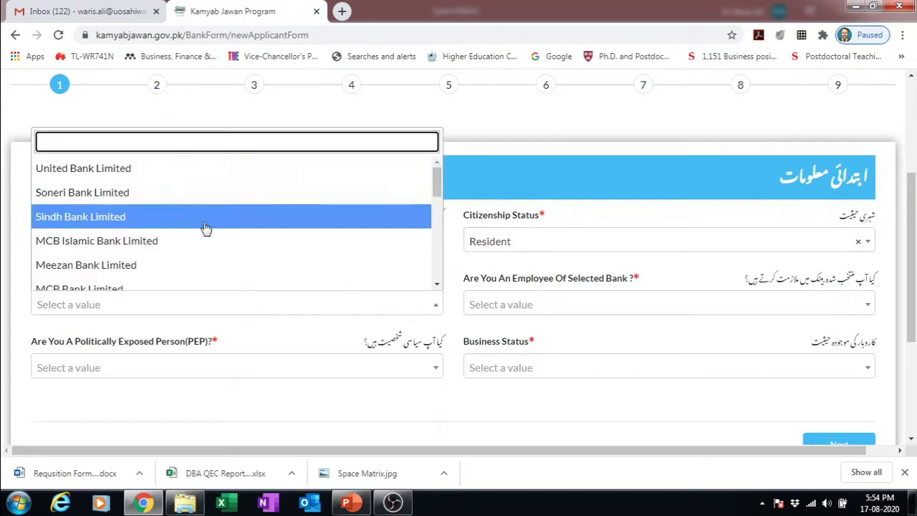
click(184, 178)
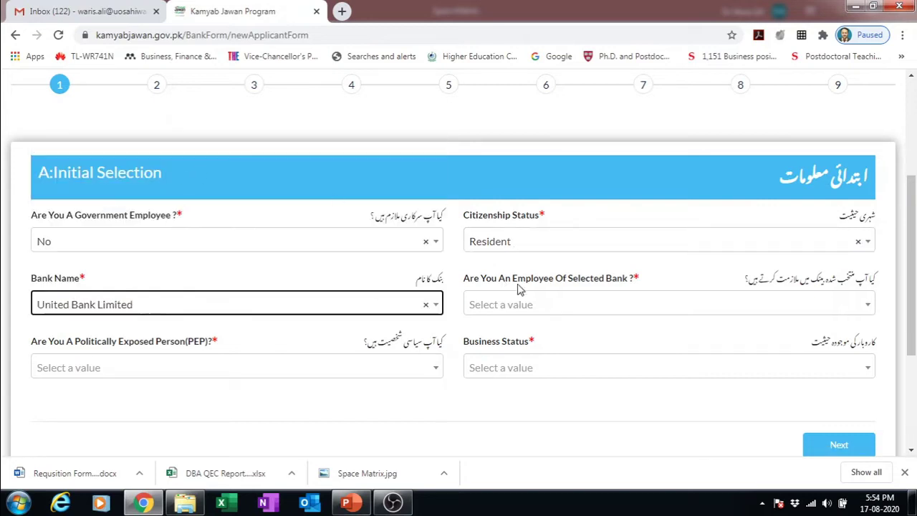
- Answer No to bank employee and PEP, and set business status to New Business
click(579, 306)
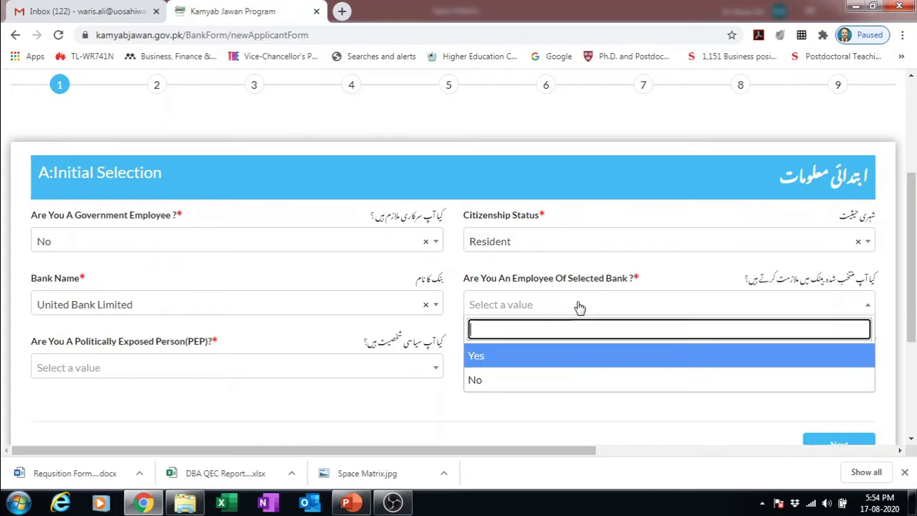
click(493, 380)
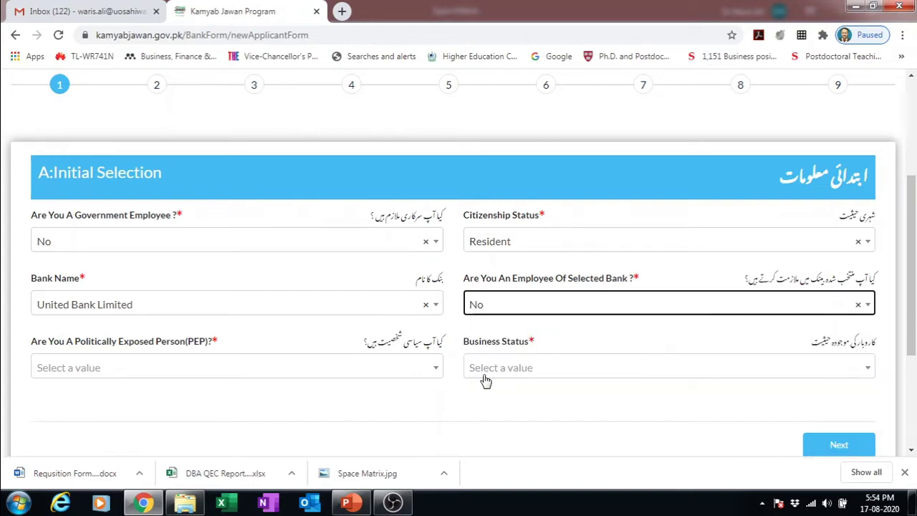
click(296, 374)
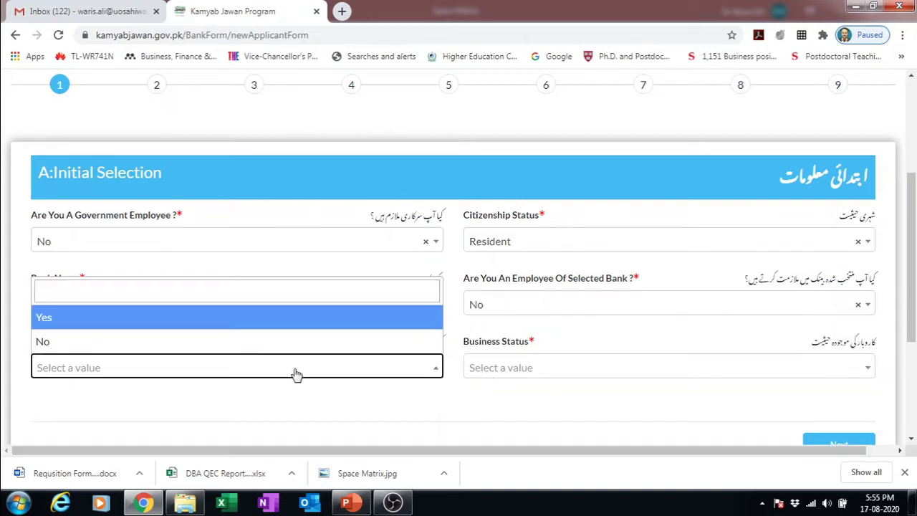
click(216, 345)
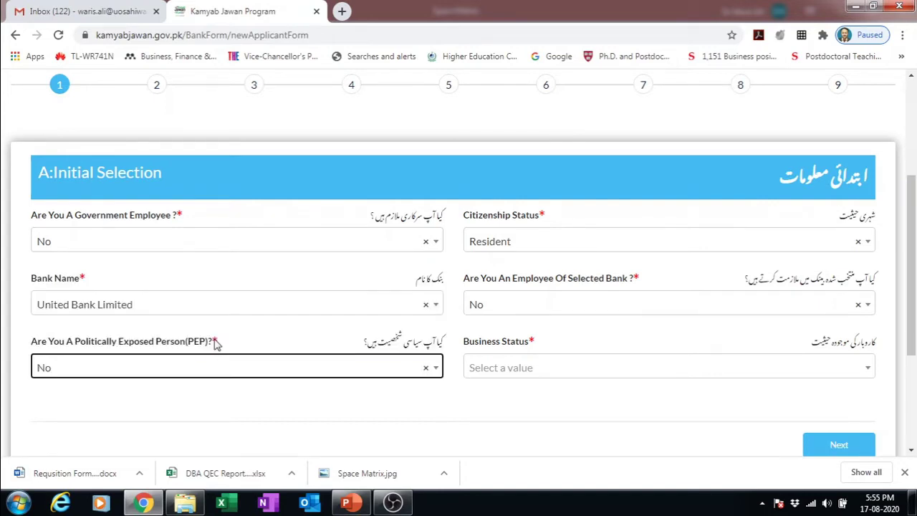
click(603, 364)
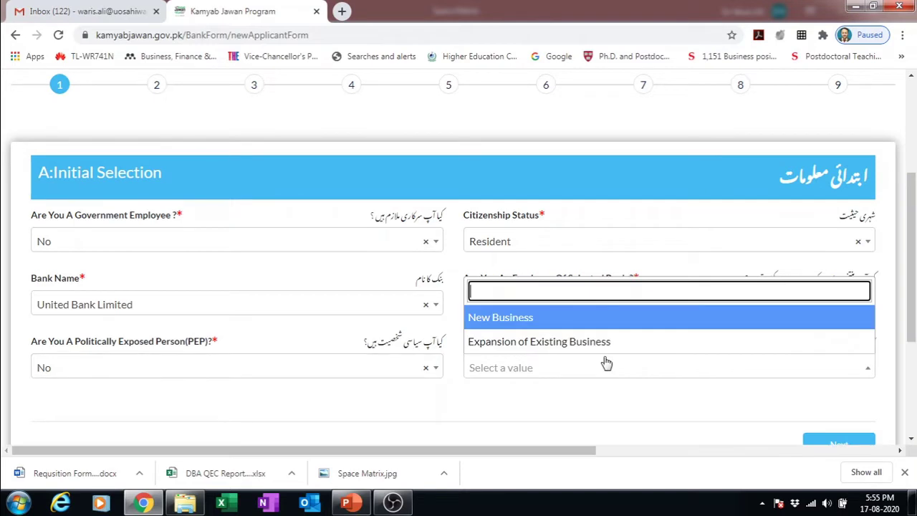
click(538, 341)
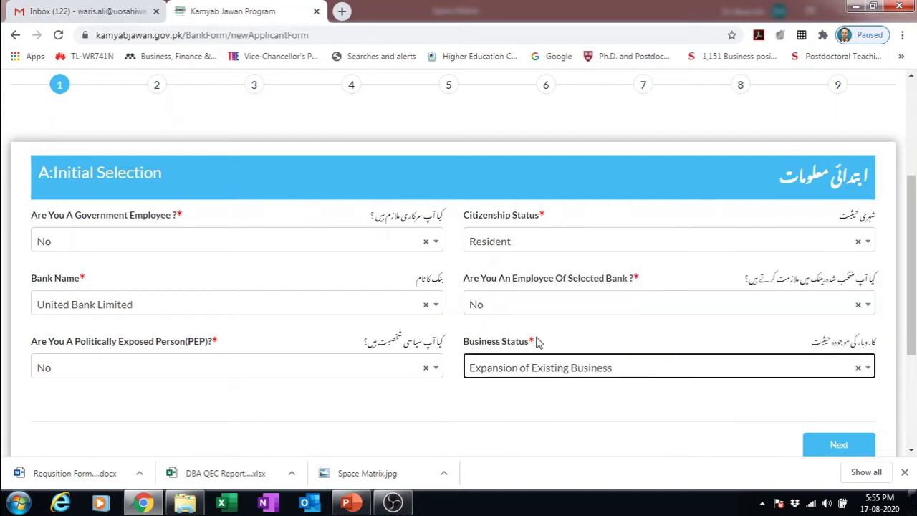
click(705, 368)
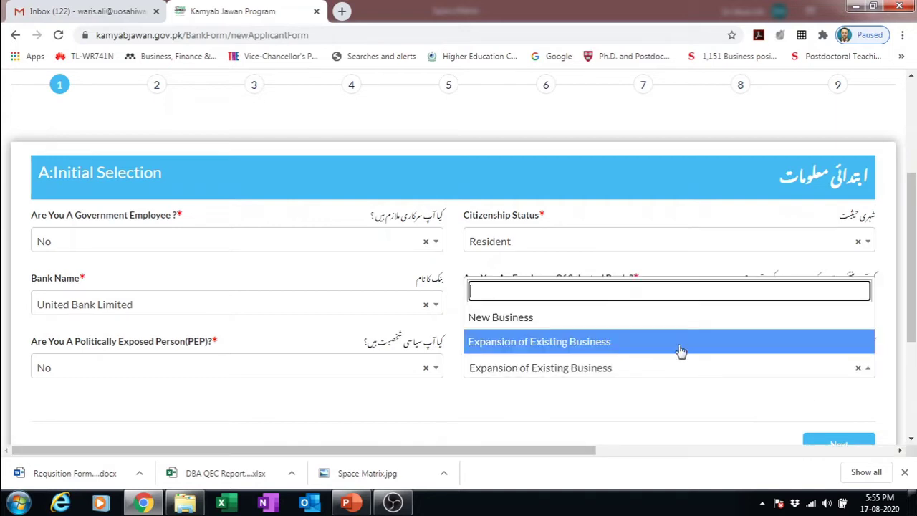
click(600, 321)
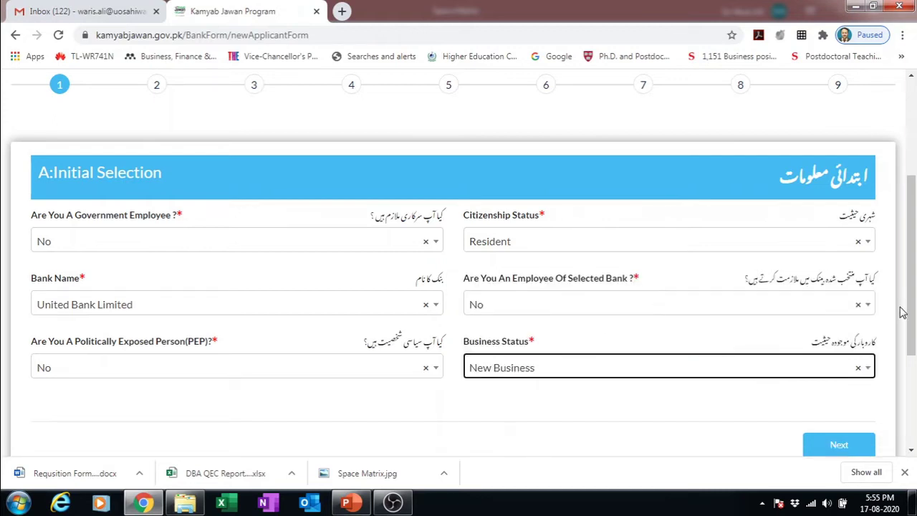
drag(911, 317, 910, 352)
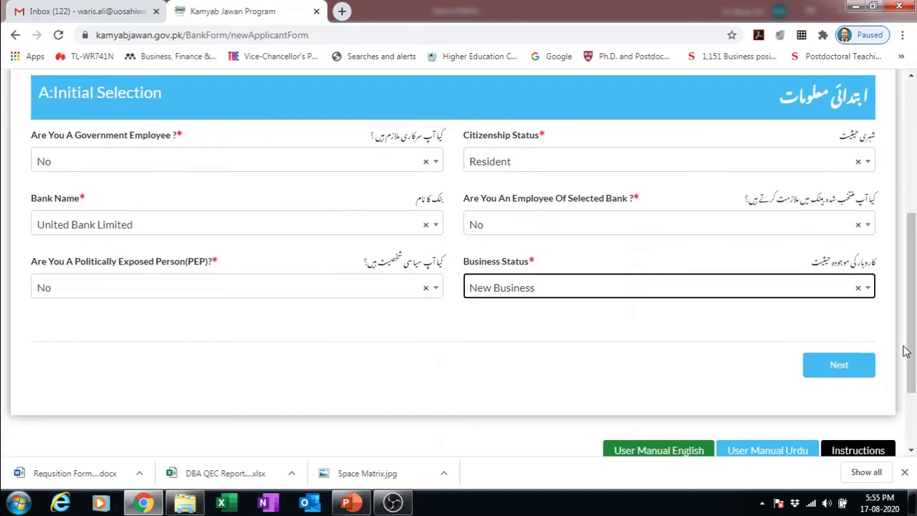
- Go to Personal Information, enter the applicant's name and set gender to Male
click(850, 368)
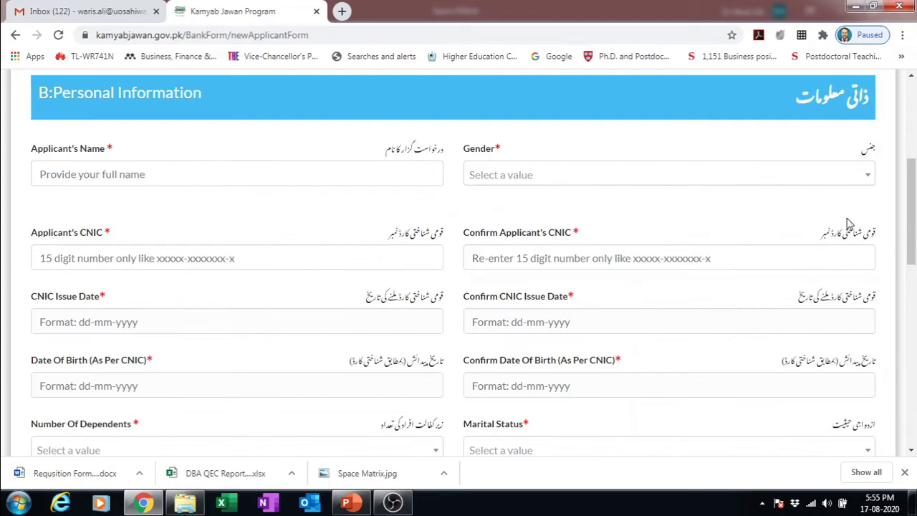
click(355, 172)
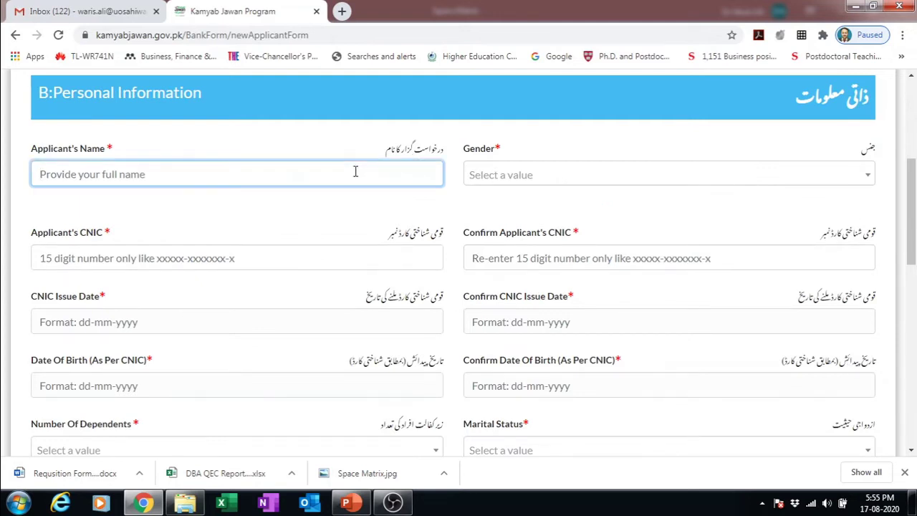
text(Ali)
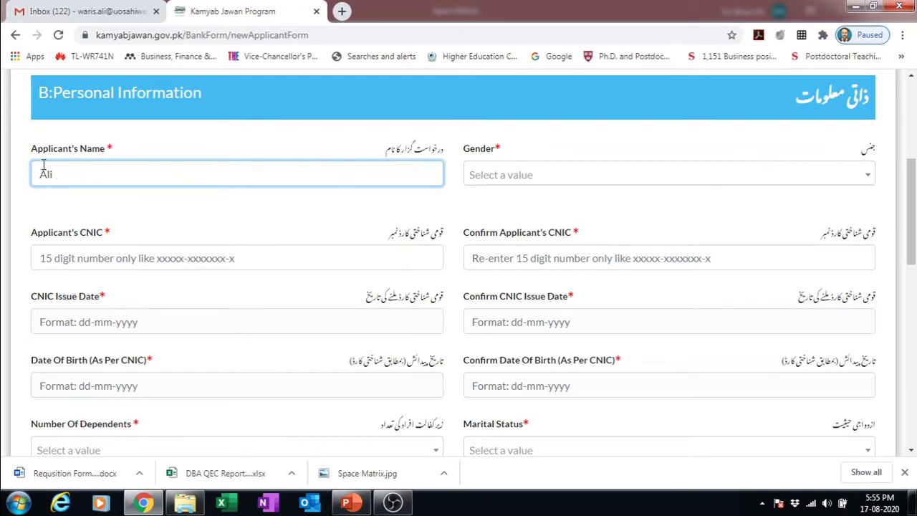
text(M)
click(524, 174)
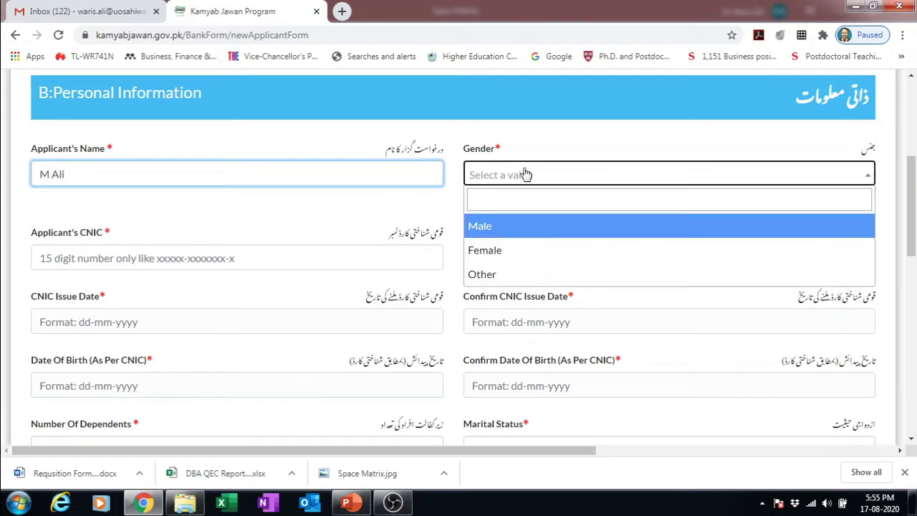
click(487, 227)
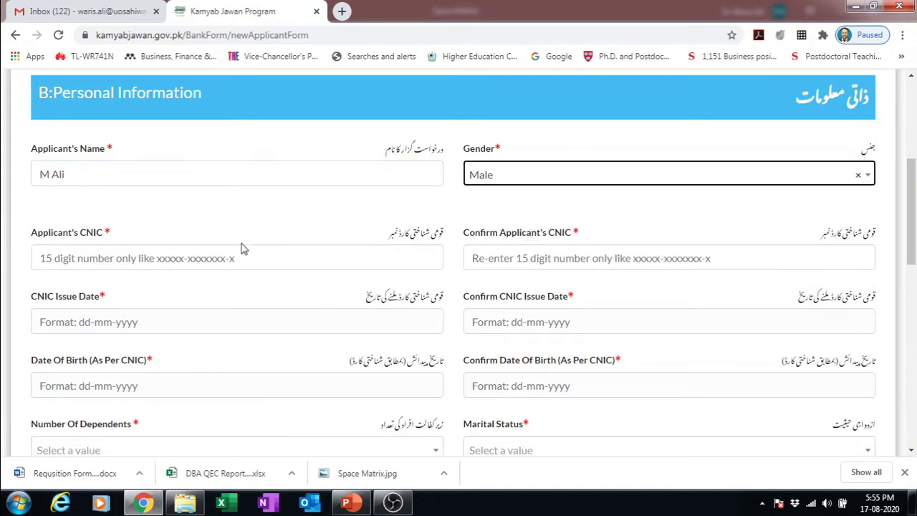
- Enter the applicant's CNIC number in both the CNIC and Confirm CNIC fields
click(238, 257)
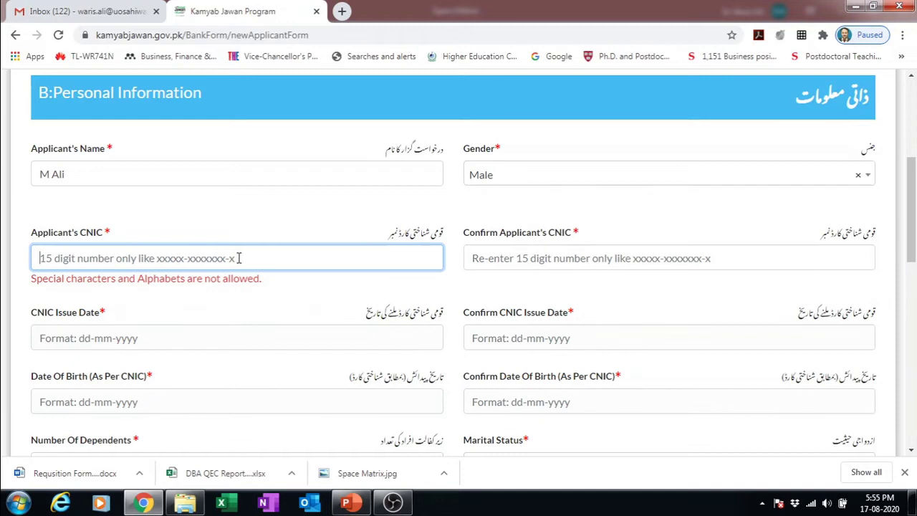
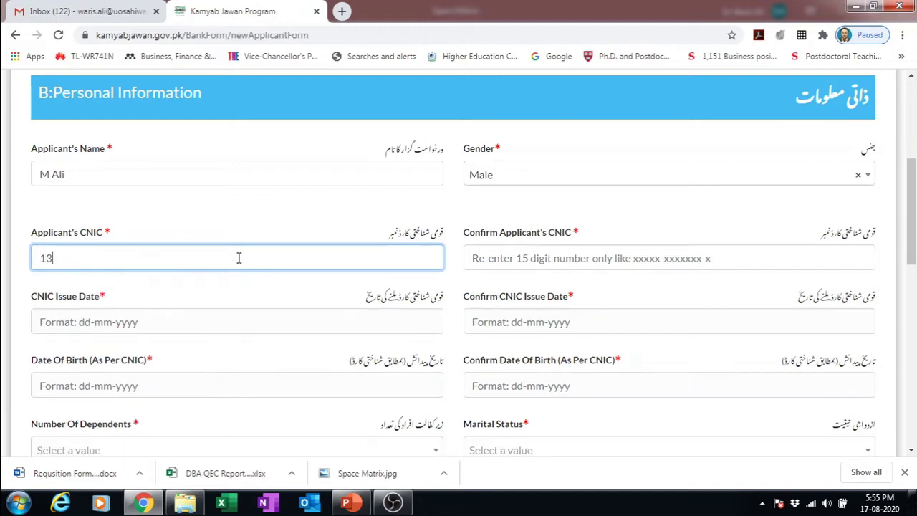
click(490, 257)
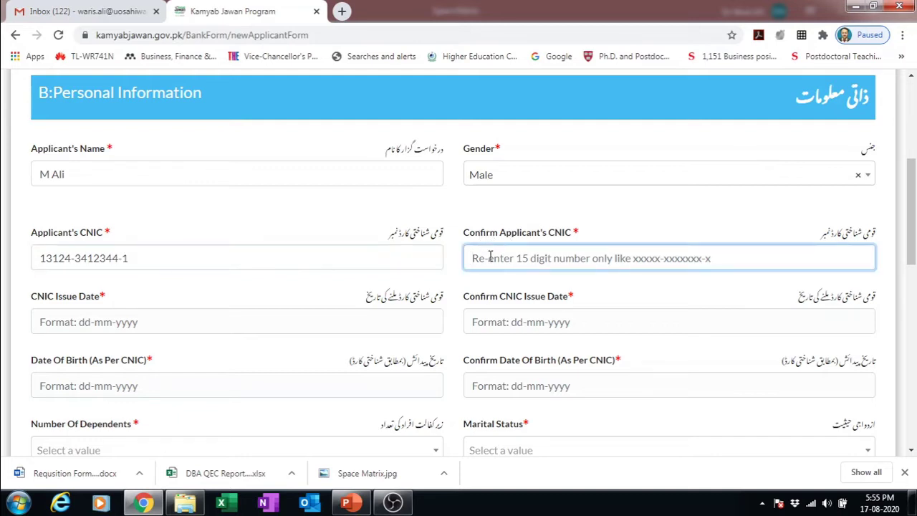
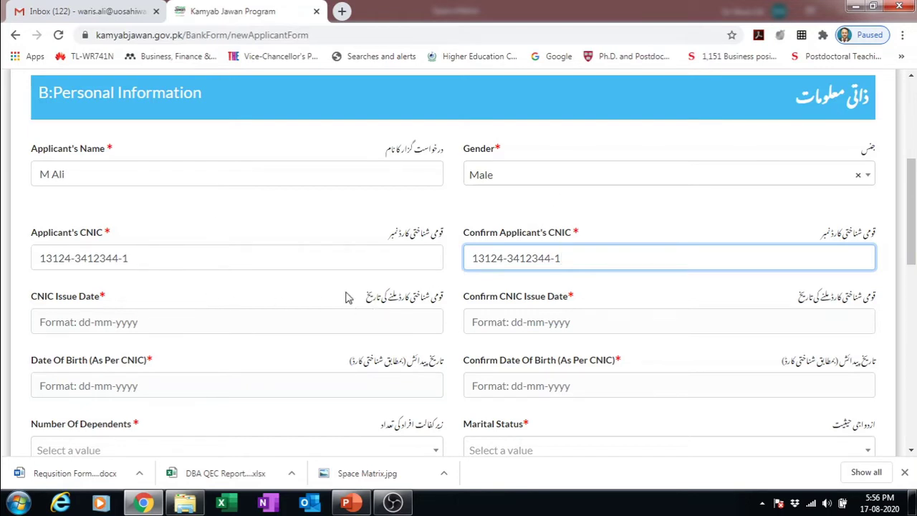
- Set CNIC Issue Date and its confirmation to 01-08-2019
click(159, 325)
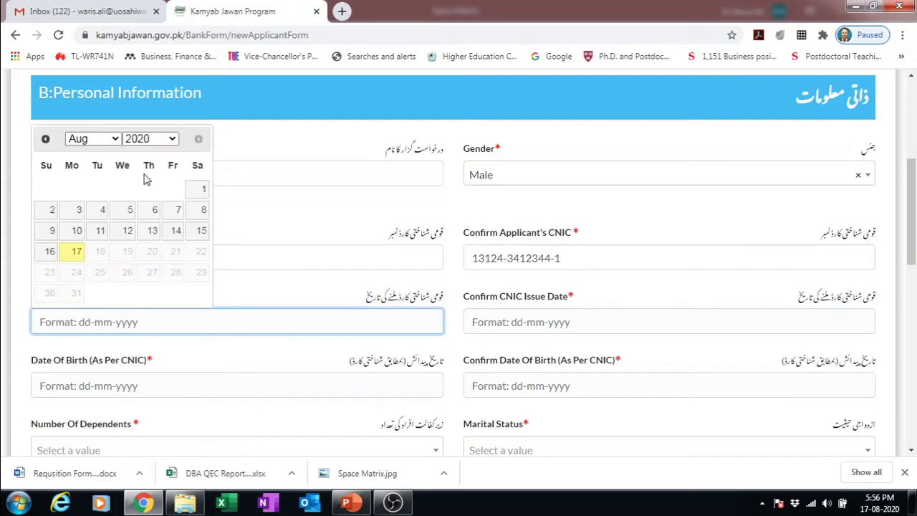
click(172, 139)
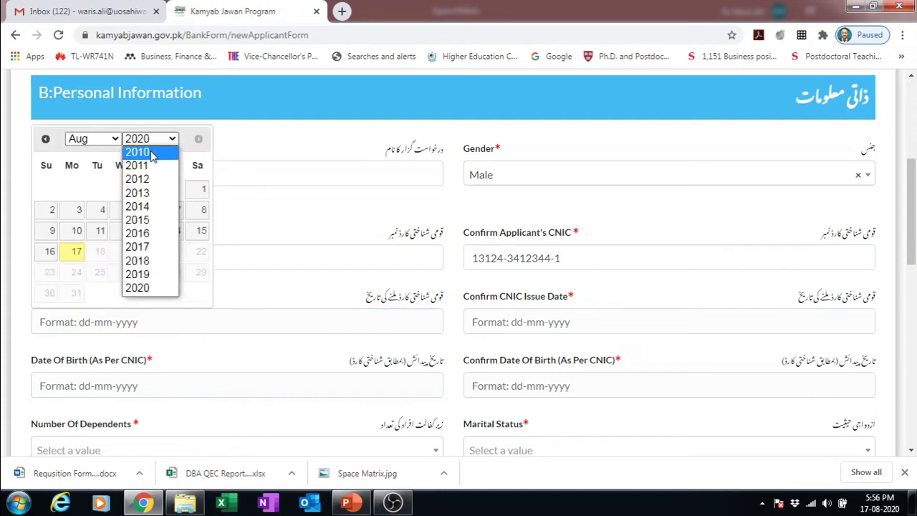
click(313, 207)
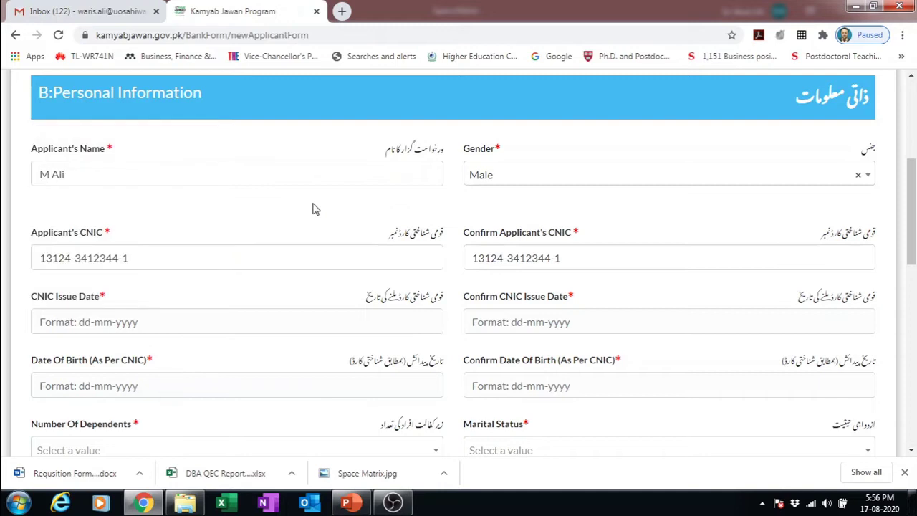
click(144, 331)
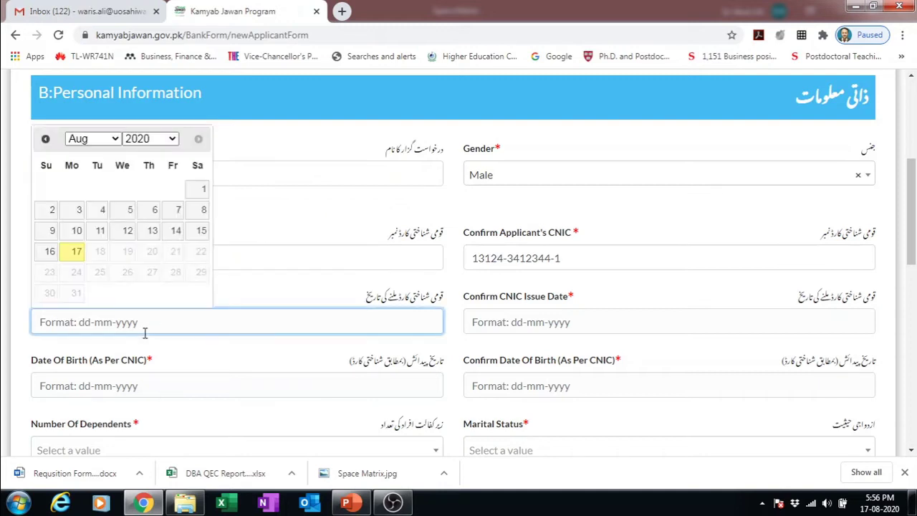
click(172, 138)
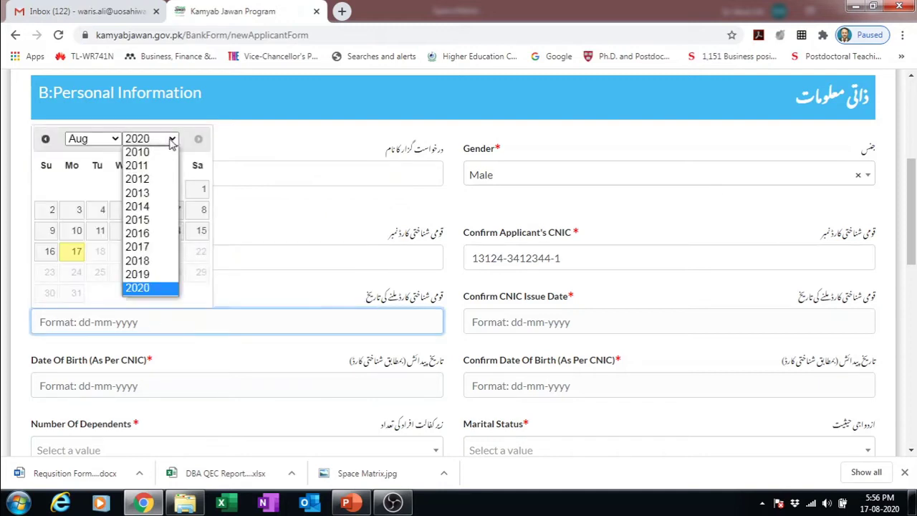
click(146, 274)
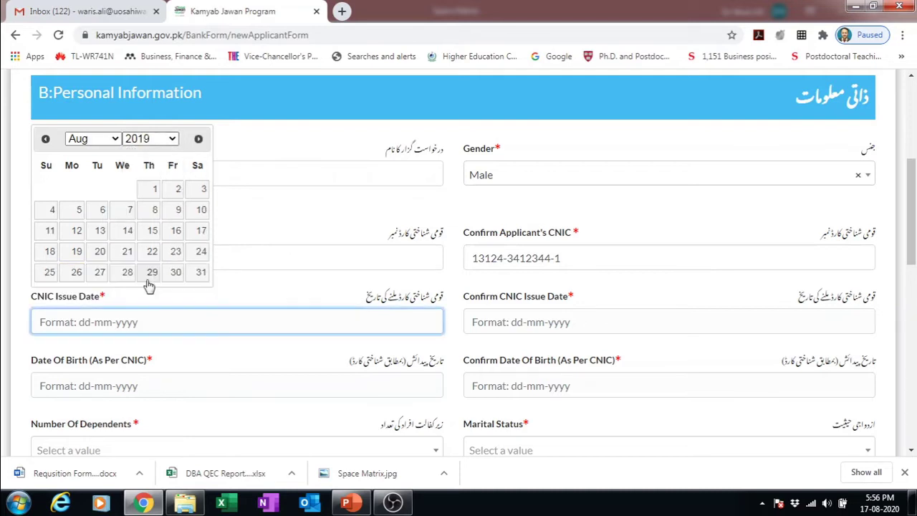
click(154, 190)
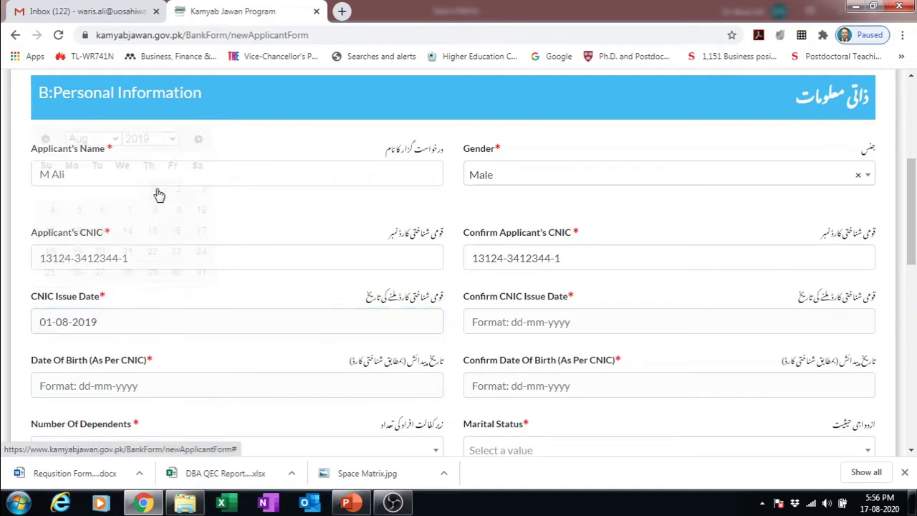
click(580, 322)
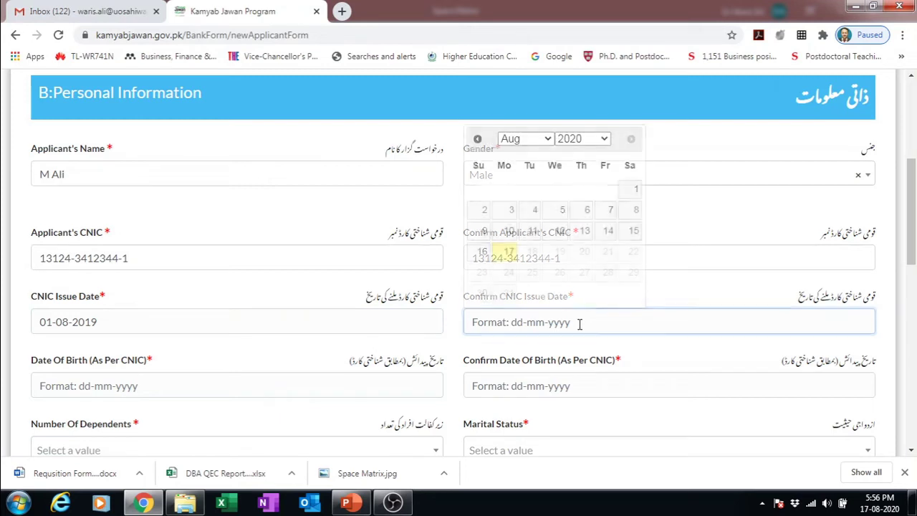
click(604, 138)
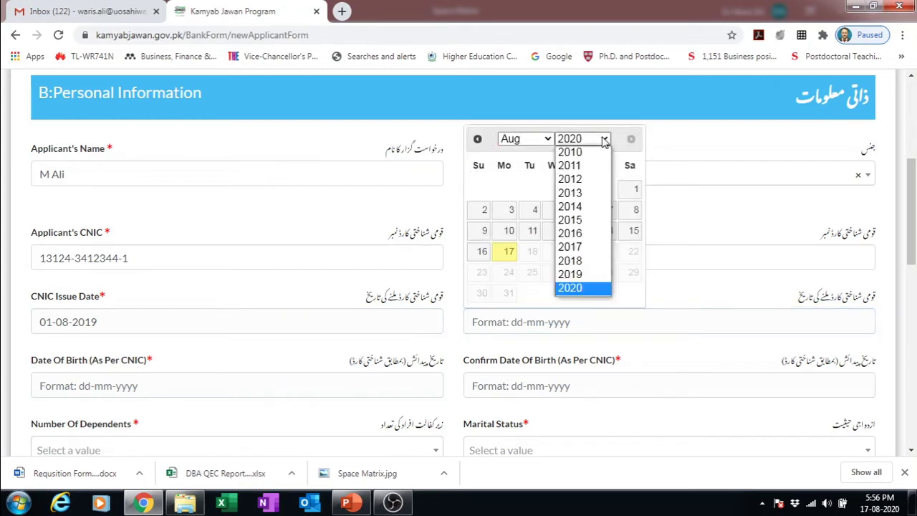
click(570, 275)
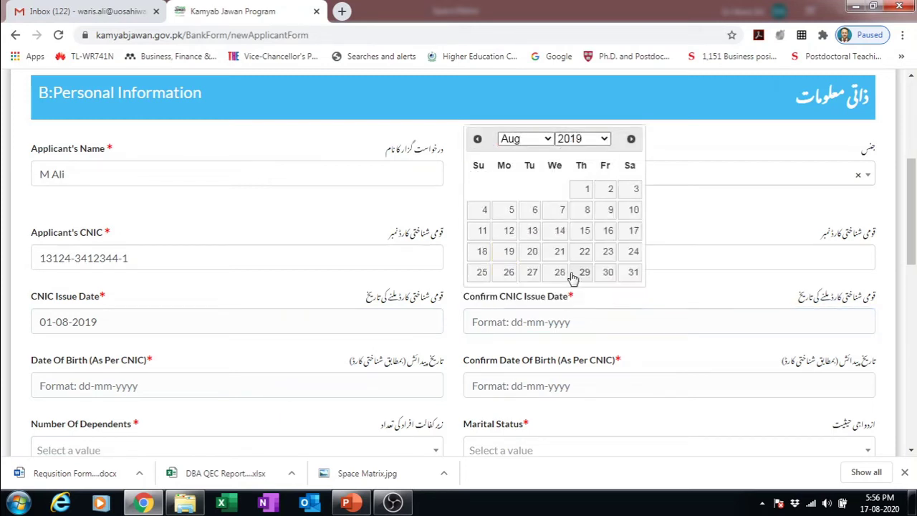
click(582, 190)
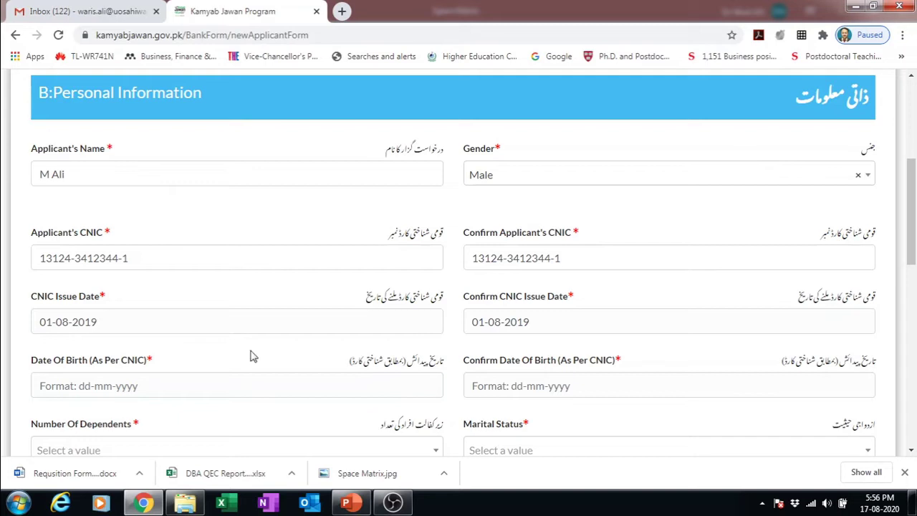
click(194, 386)
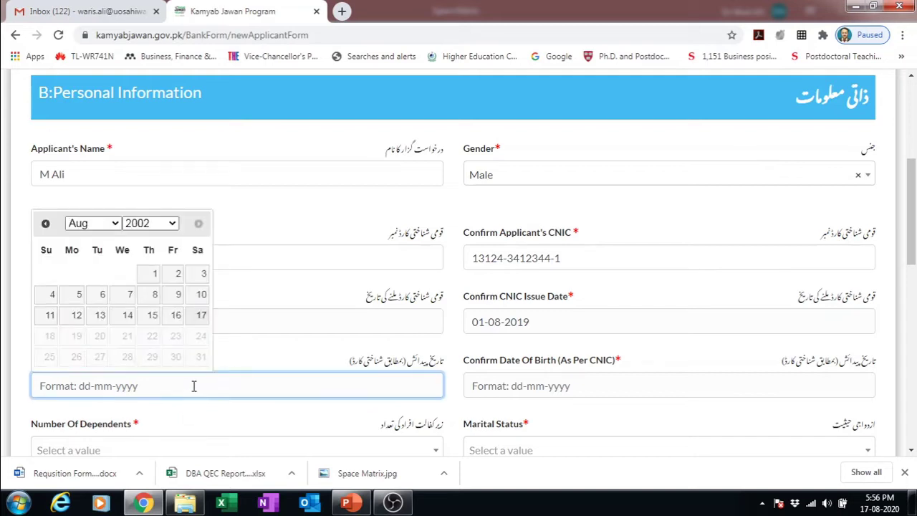
click(173, 224)
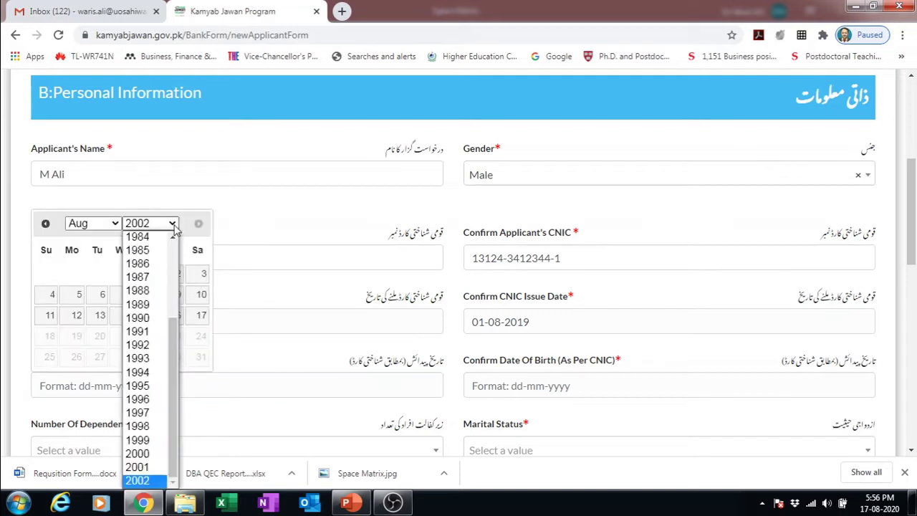
click(157, 241)
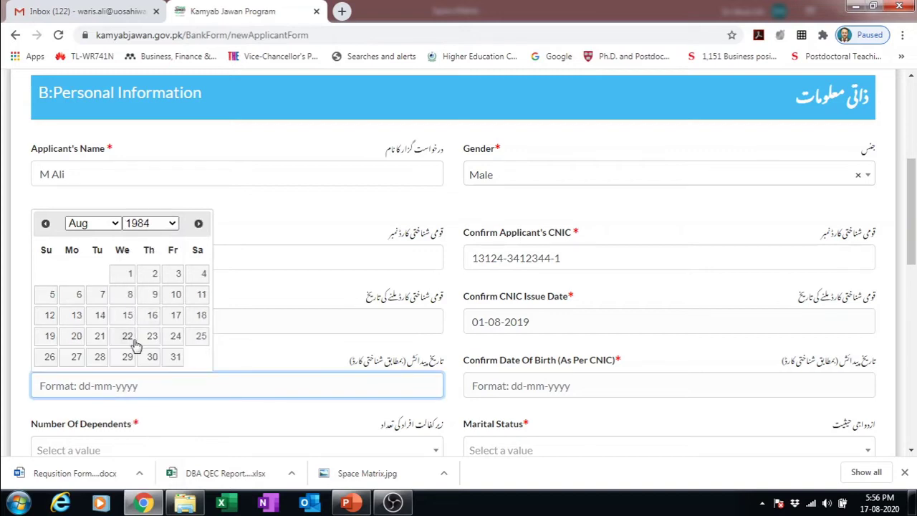
click(119, 278)
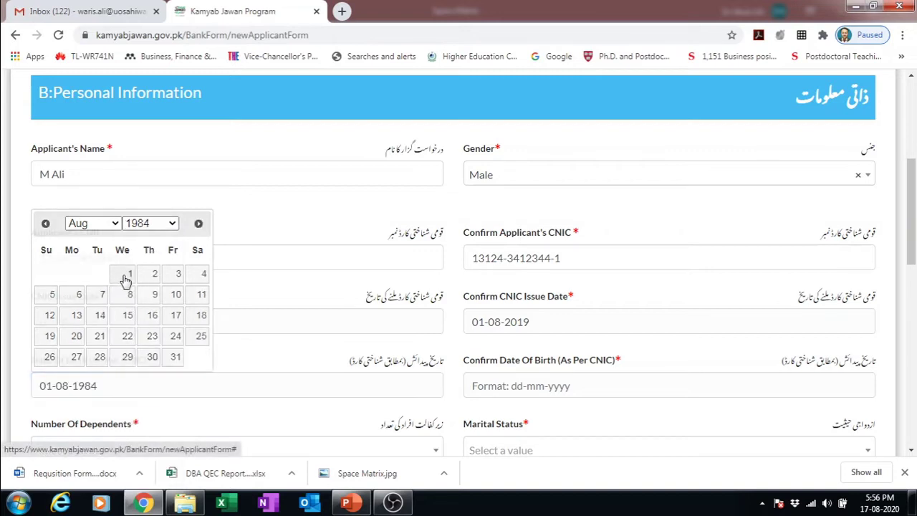
click(532, 385)
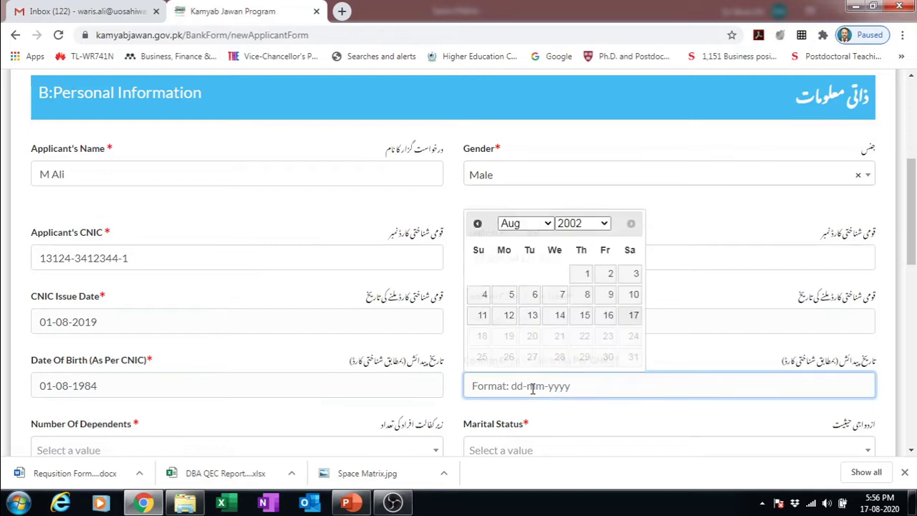
click(606, 223)
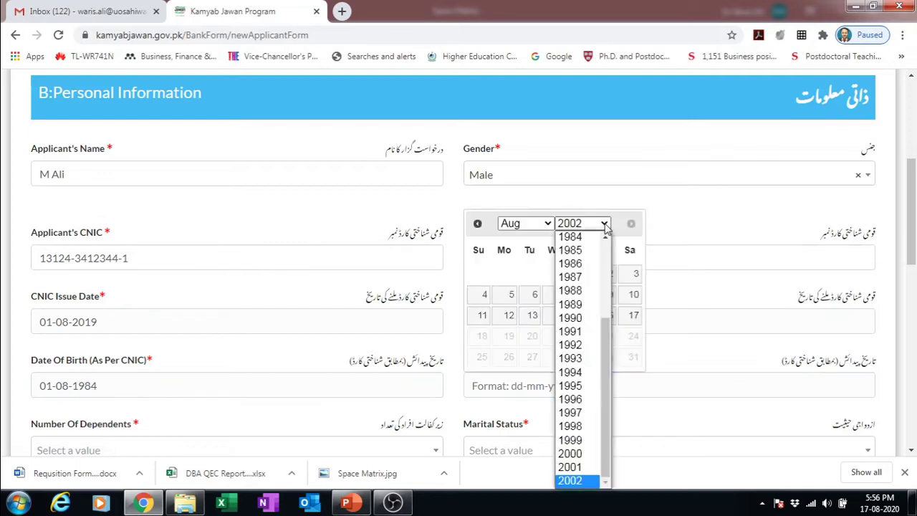
click(569, 237)
click(561, 278)
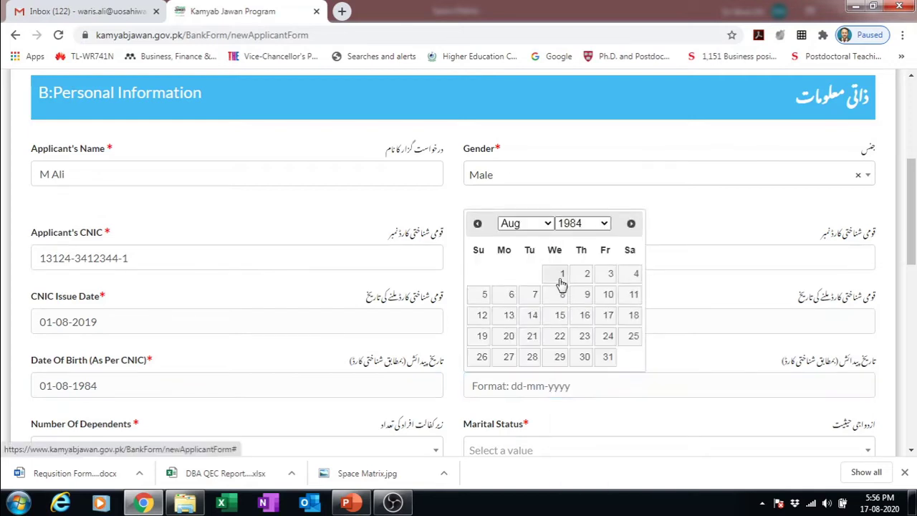
drag(912, 247, 912, 282)
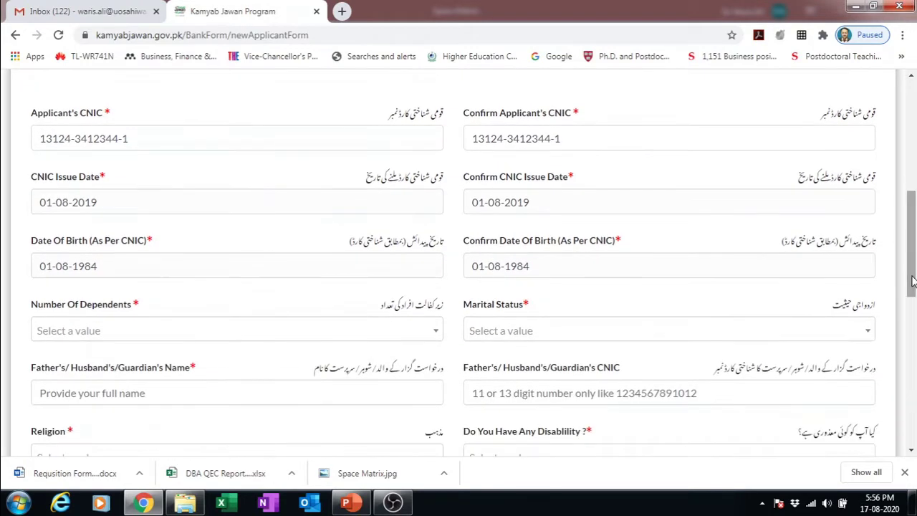
click(423, 342)
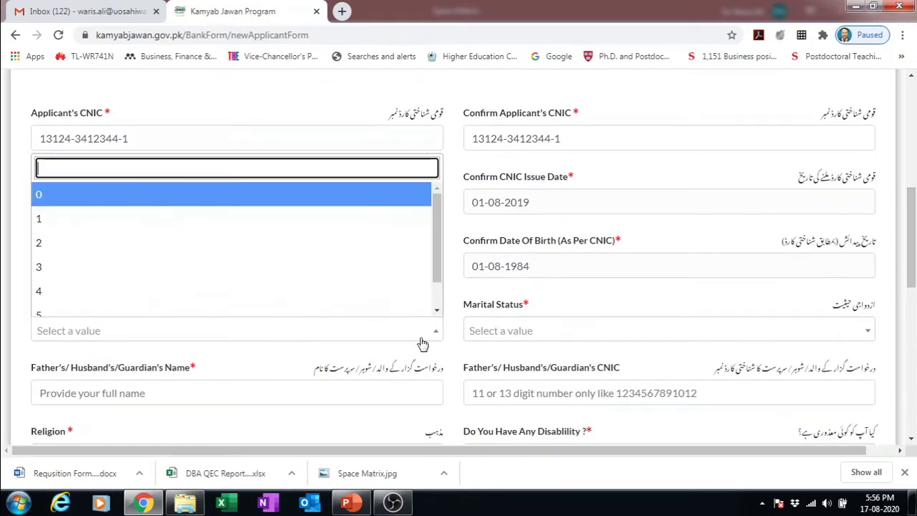
- Set Number Of Dependents to 2 and Marital Status to Married
click(148, 242)
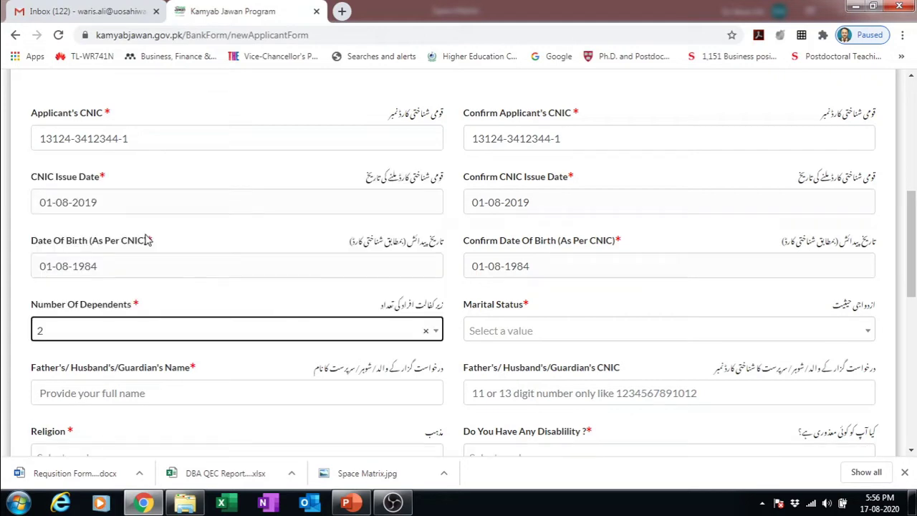
click(532, 333)
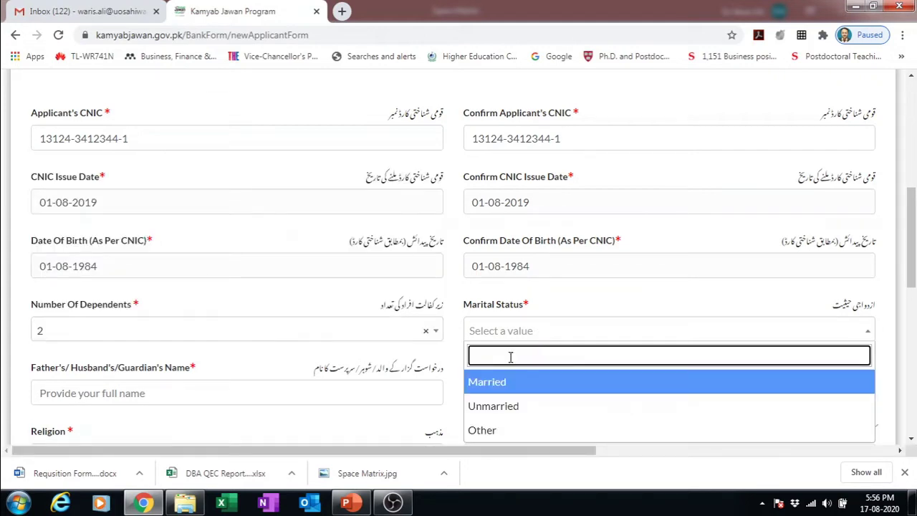
click(483, 382)
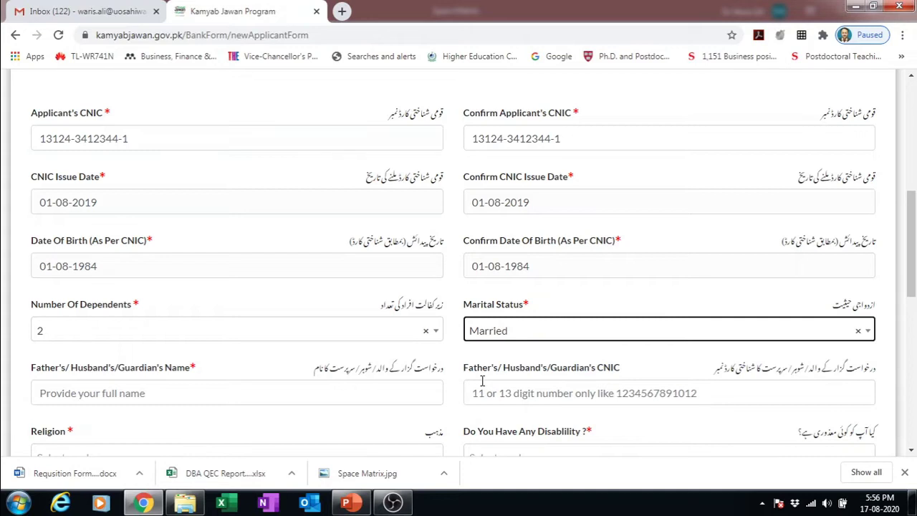
- Enter the father's/guardian's name and CNIC number
click(254, 399)
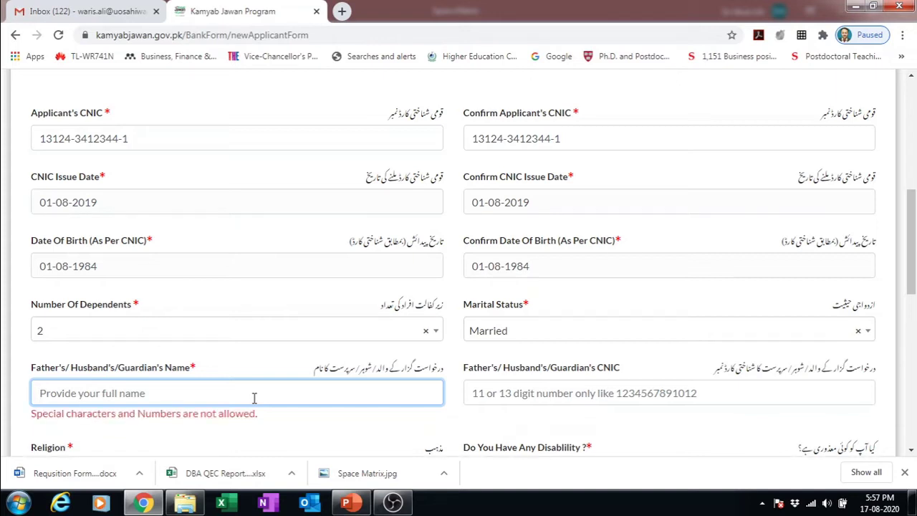
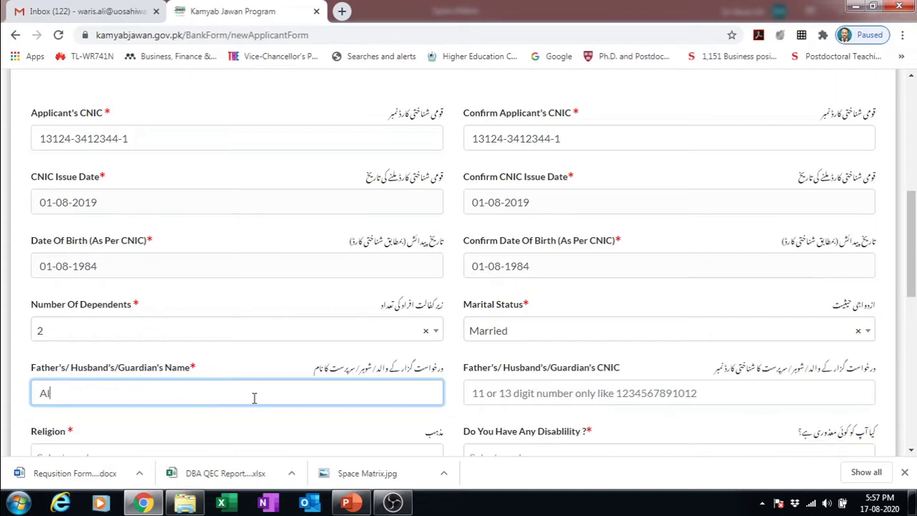
click(546, 389)
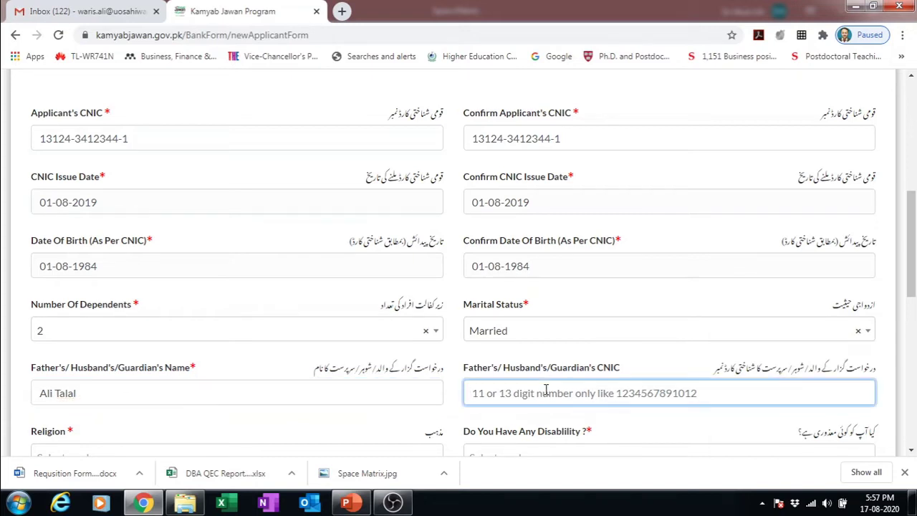
text(123)
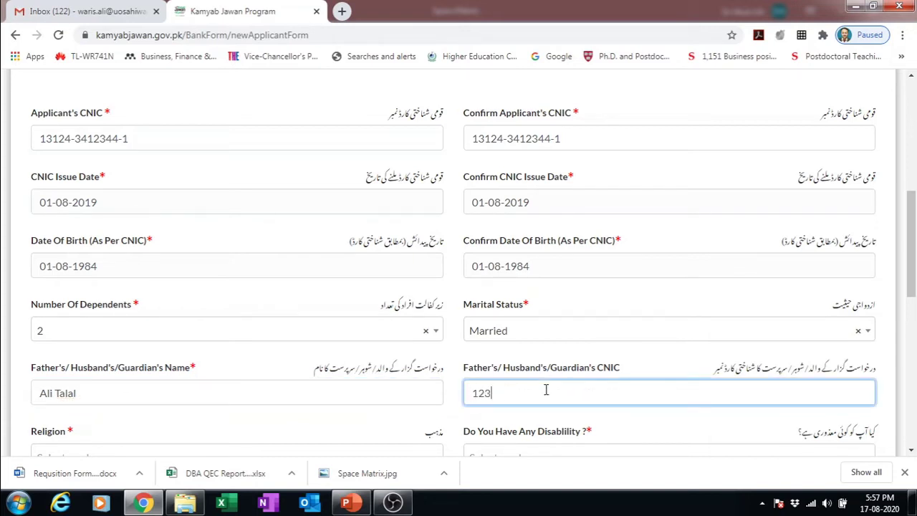
text(123123123)
click(477, 392)
key(End)
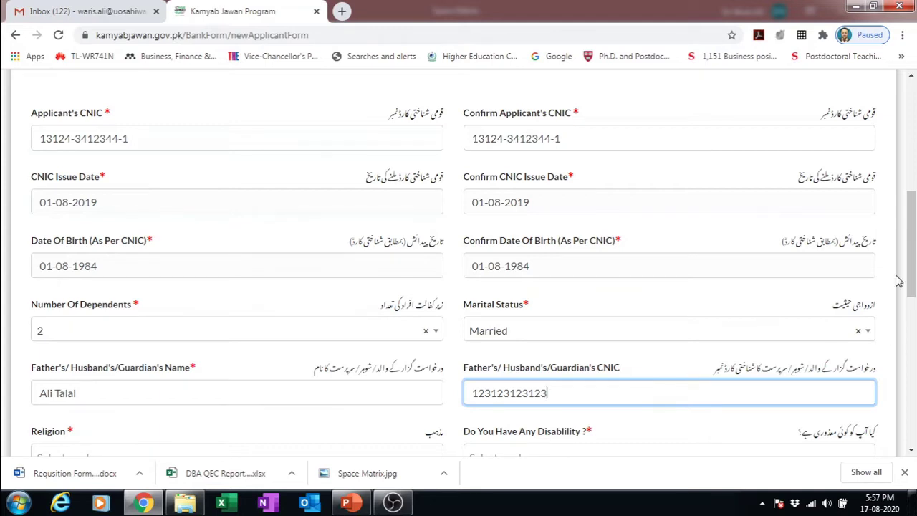
- Set religion to Islam and answer No to having a disability
drag(911, 277, 912, 310)
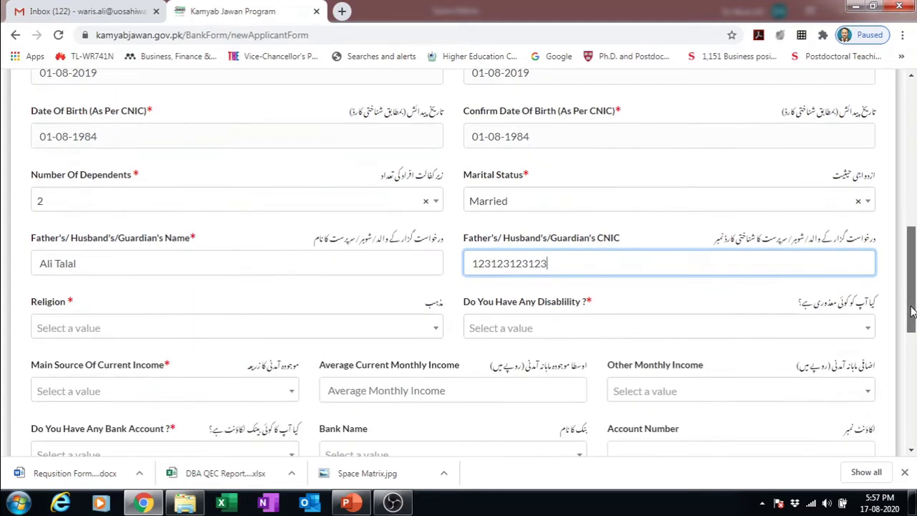
click(284, 328)
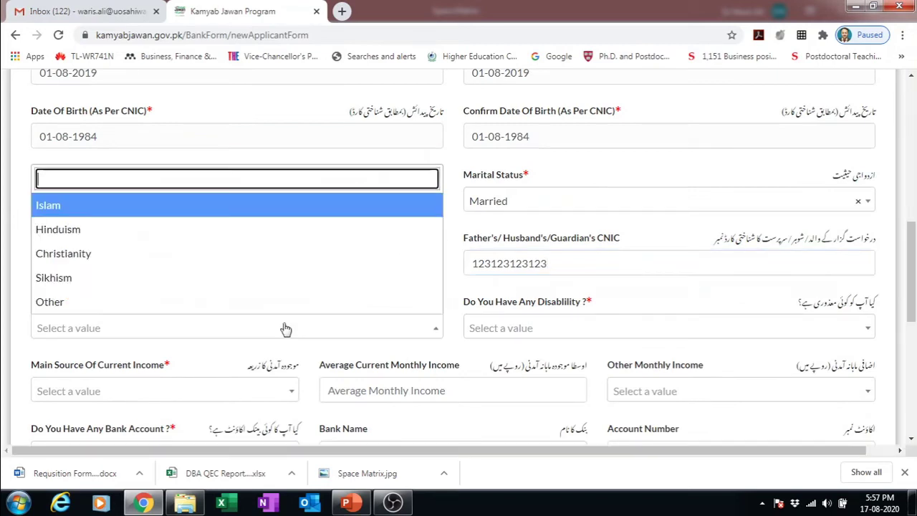
click(116, 211)
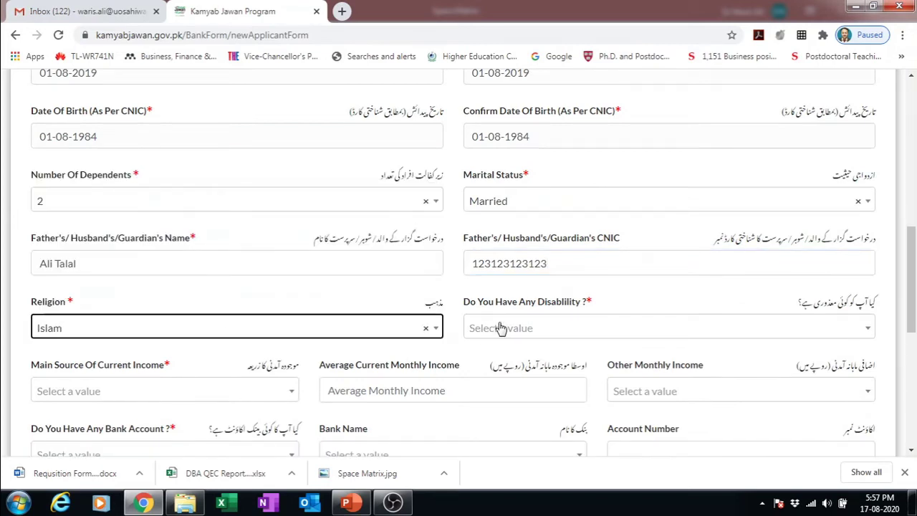
click(503, 333)
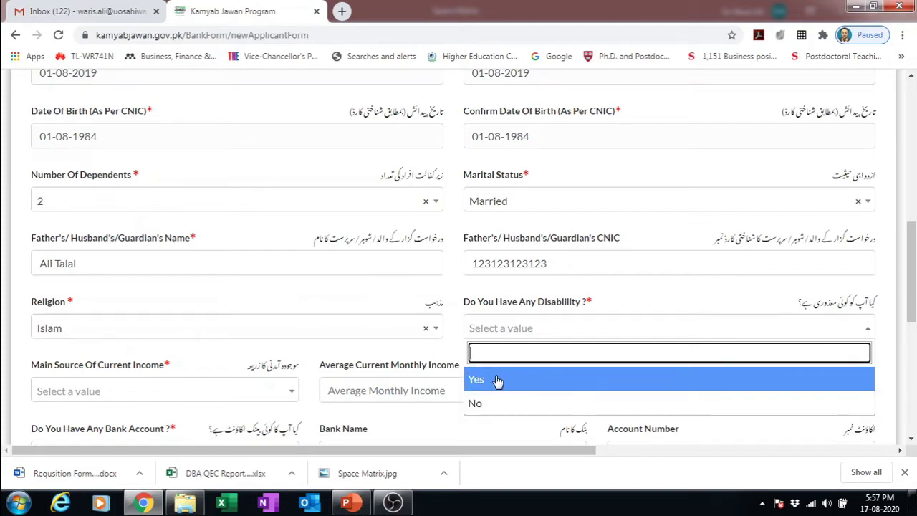
click(549, 403)
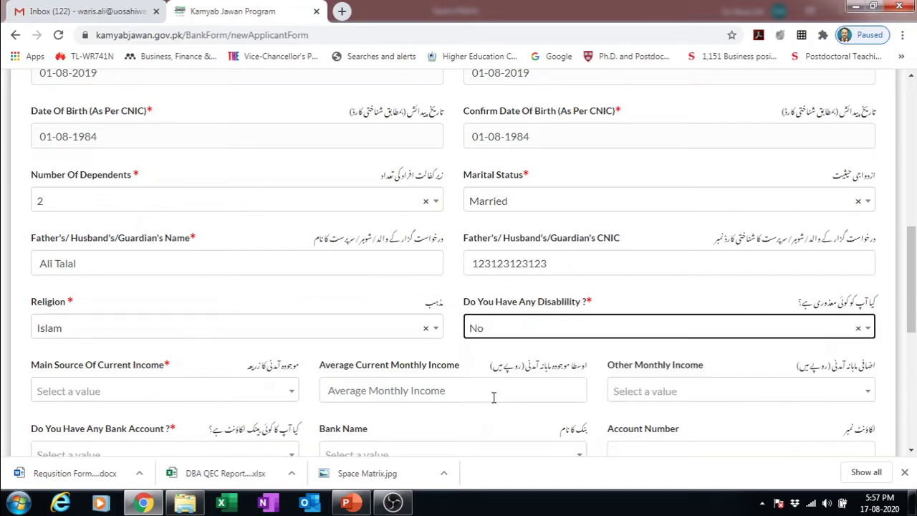
- Set income source to Agriculture Income with average monthly income 2,0000
click(157, 391)
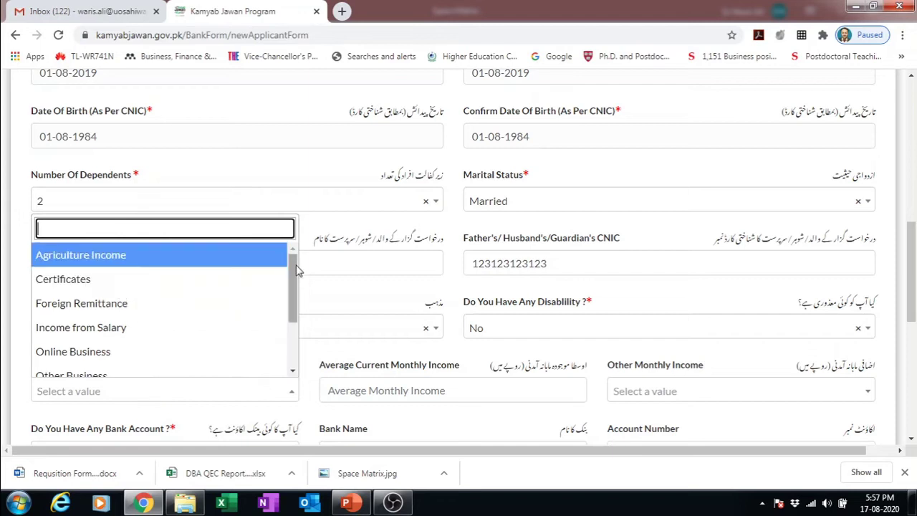
click(460, 353)
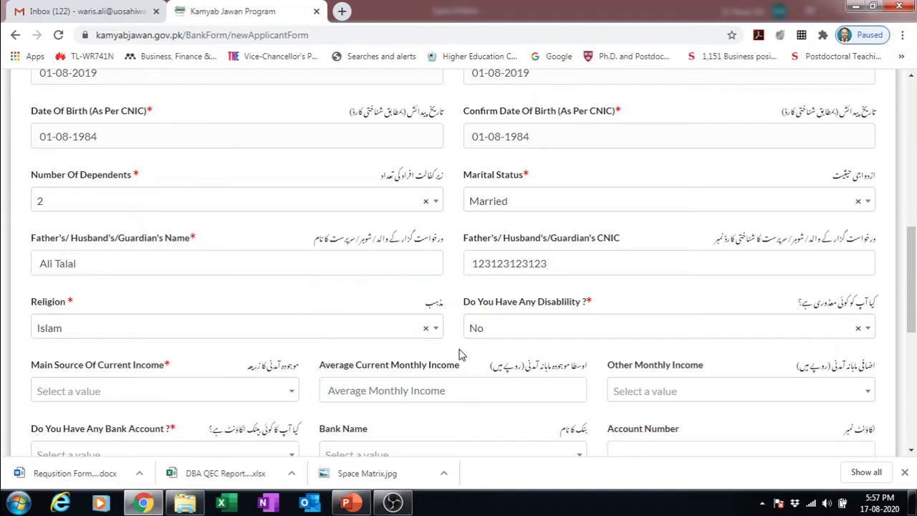
click(289, 394)
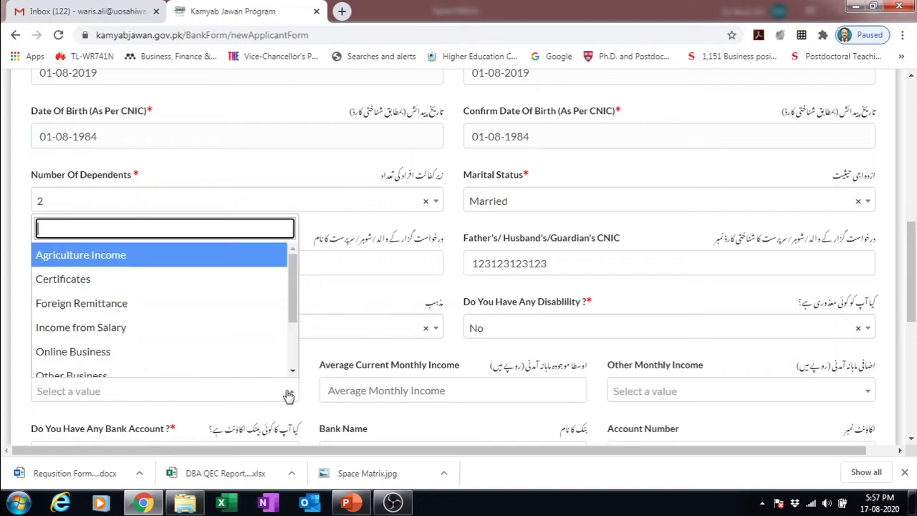
click(122, 259)
click(415, 396)
text(2)
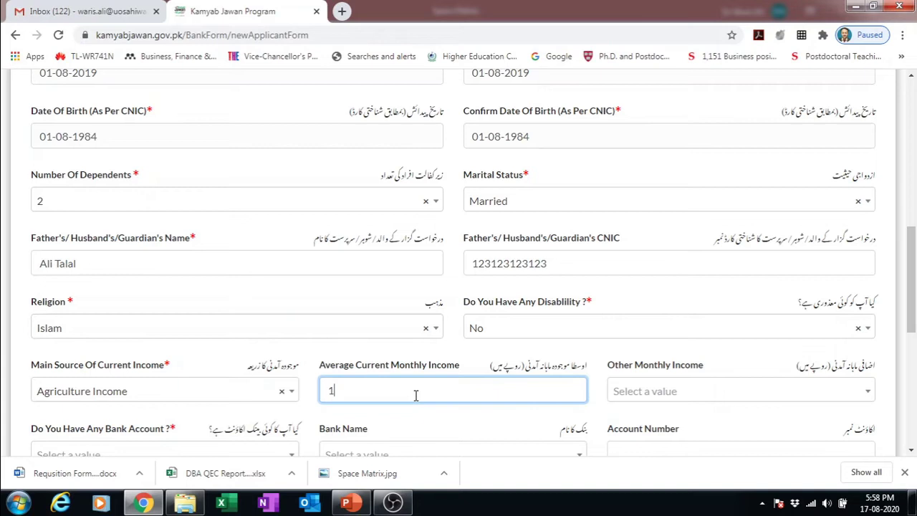
key(BackSpace)
text(2,0000)
click(681, 390)
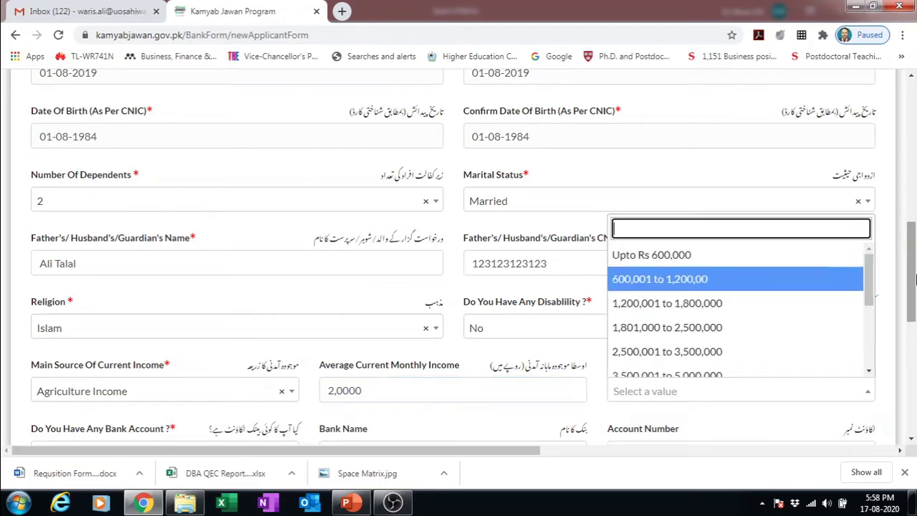
click(888, 348)
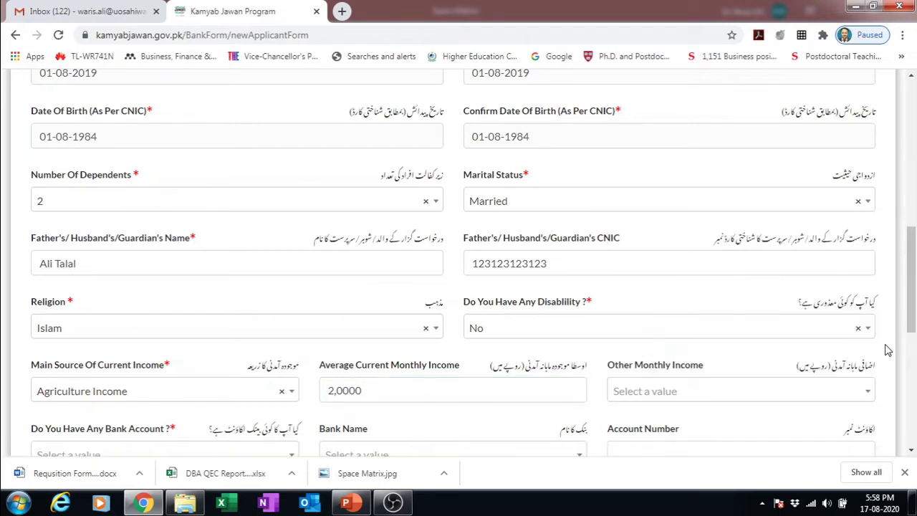
- Answer No to having a bank account
drag(913, 301, 913, 340)
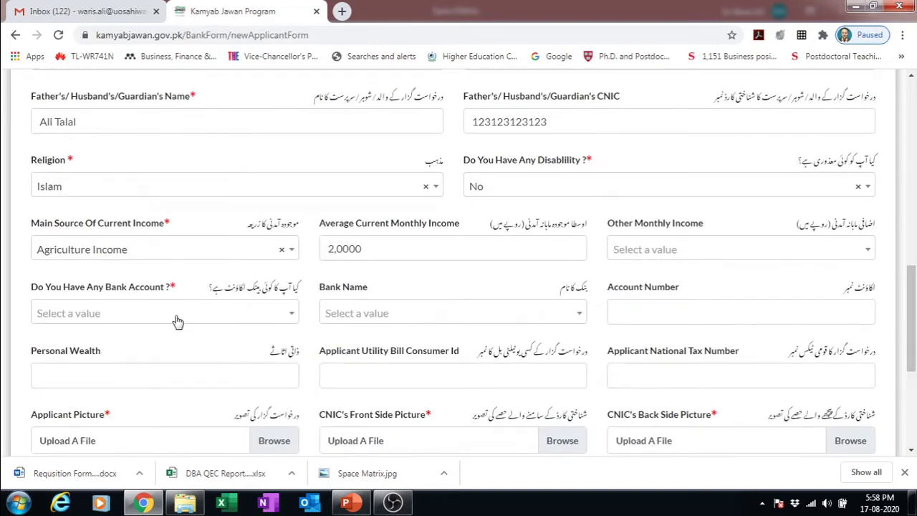
click(266, 317)
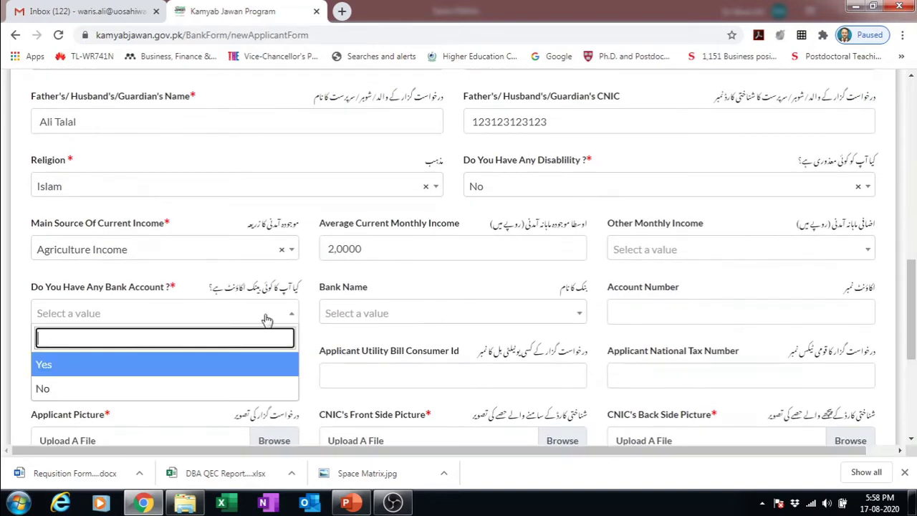
click(81, 390)
click(368, 315)
click(368, 315)
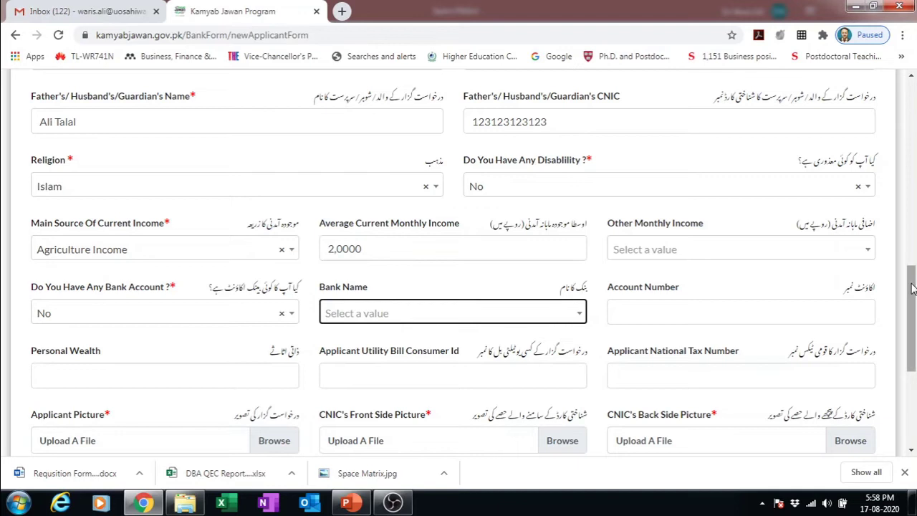
scroll(912, 286, down, 2)
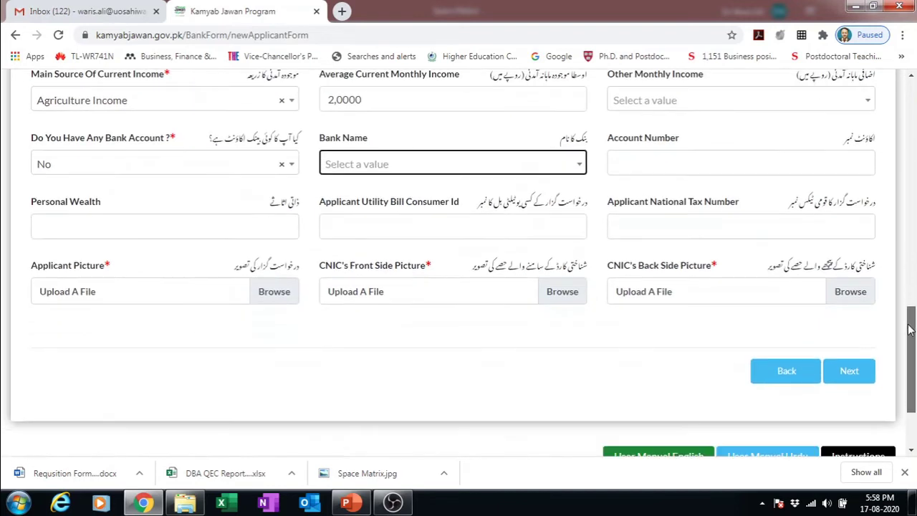
- Attach 11.Jpg from the PICS folder as the applicant picture
click(276, 296)
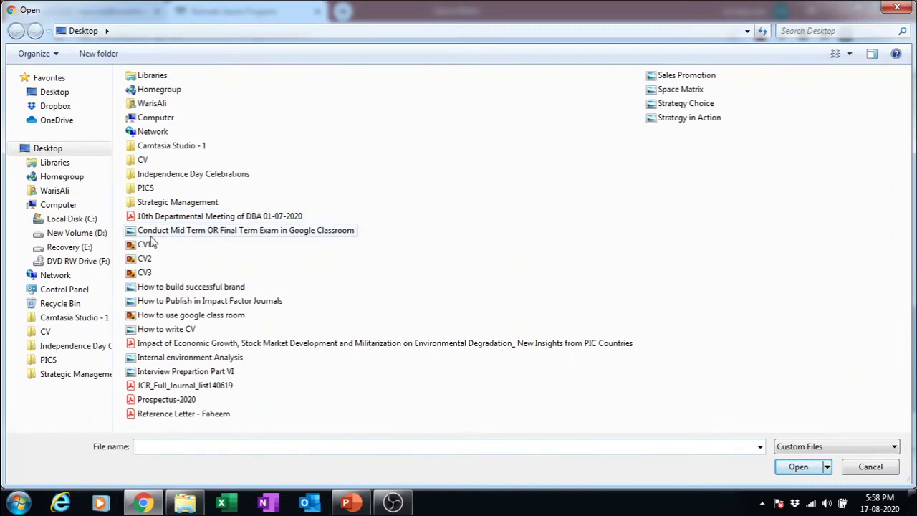
double_click(147, 188)
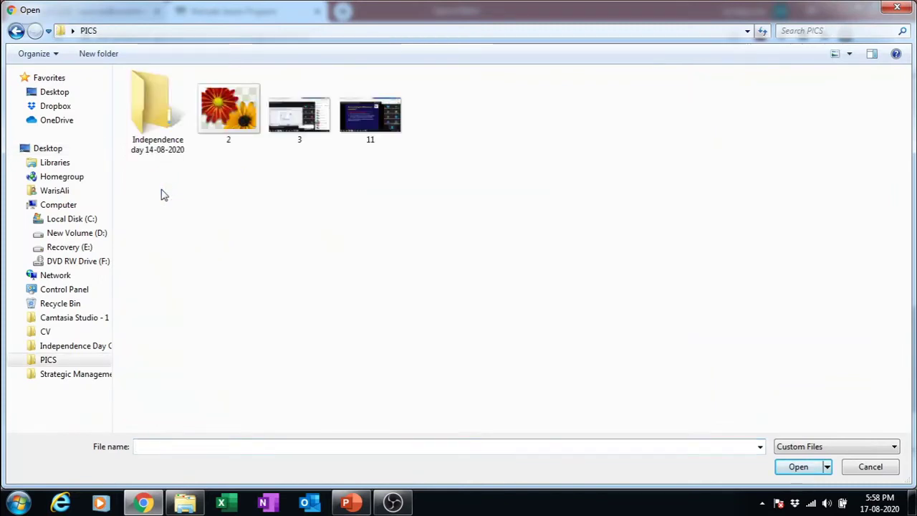
click(373, 126)
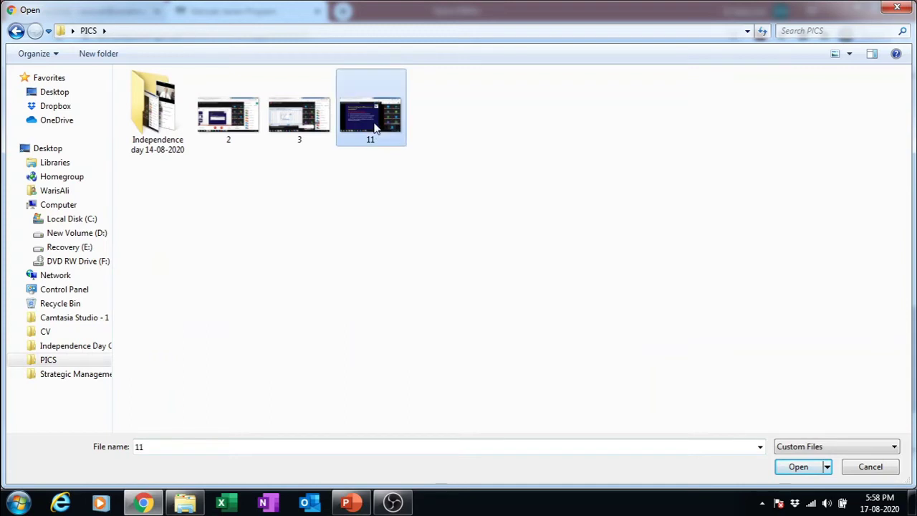
click(812, 466)
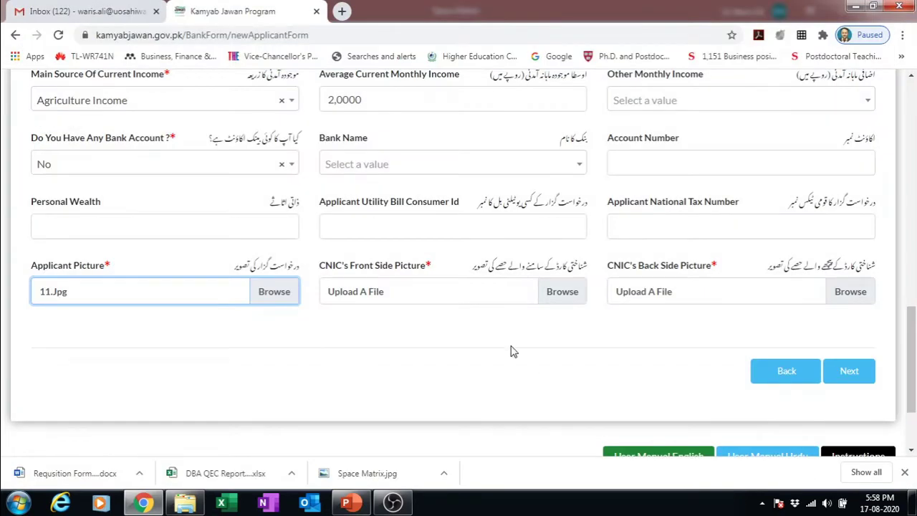
- Attach 2.Png and 3.Png as CNIC front and back, then proceed to qualifications
click(565, 295)
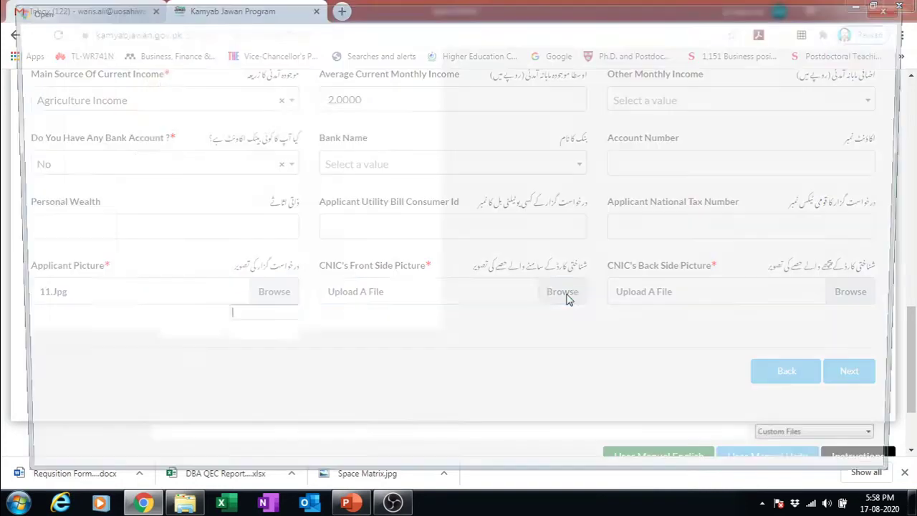
click(250, 126)
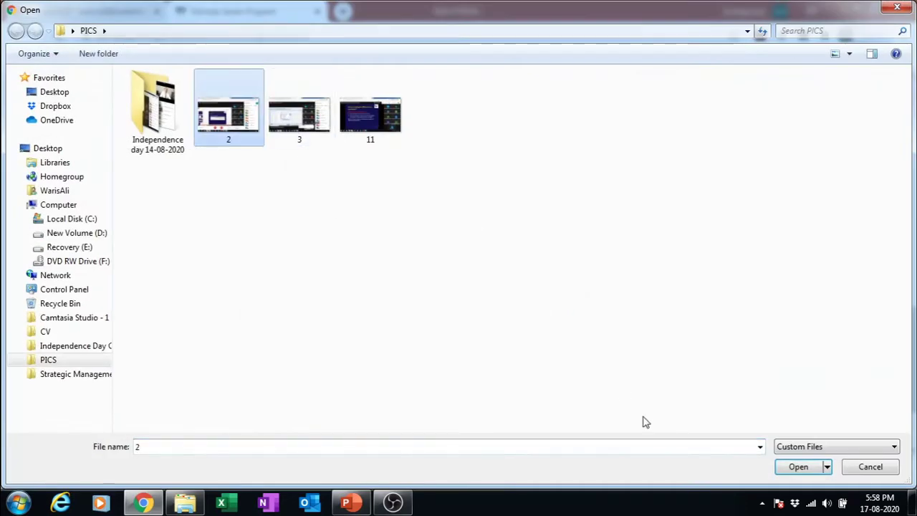
click(795, 466)
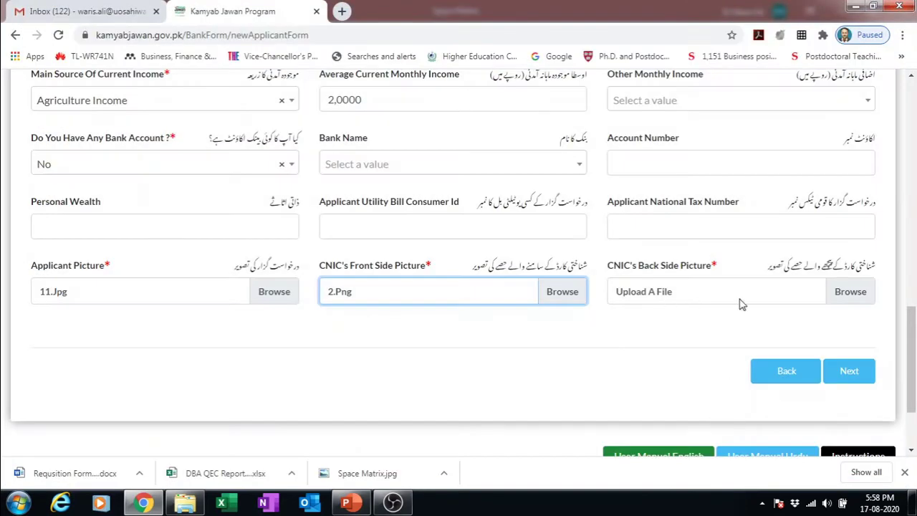
click(832, 291)
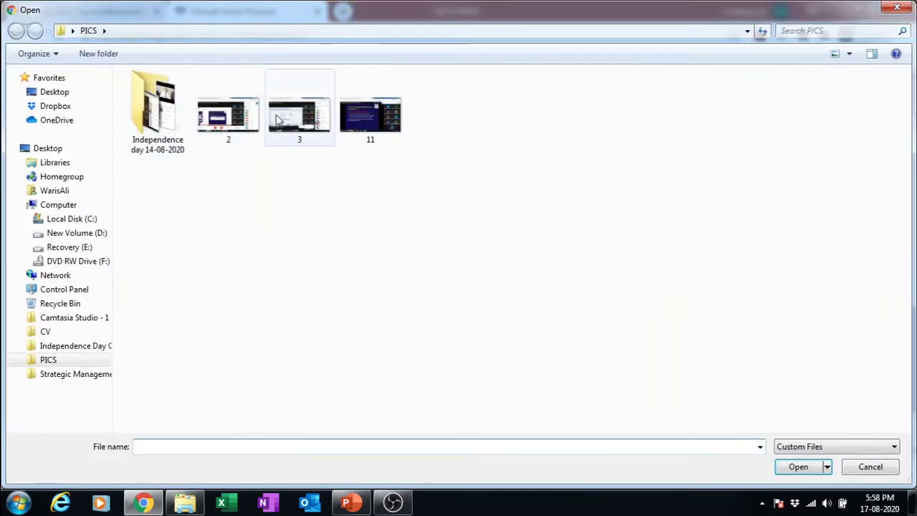
click(300, 121)
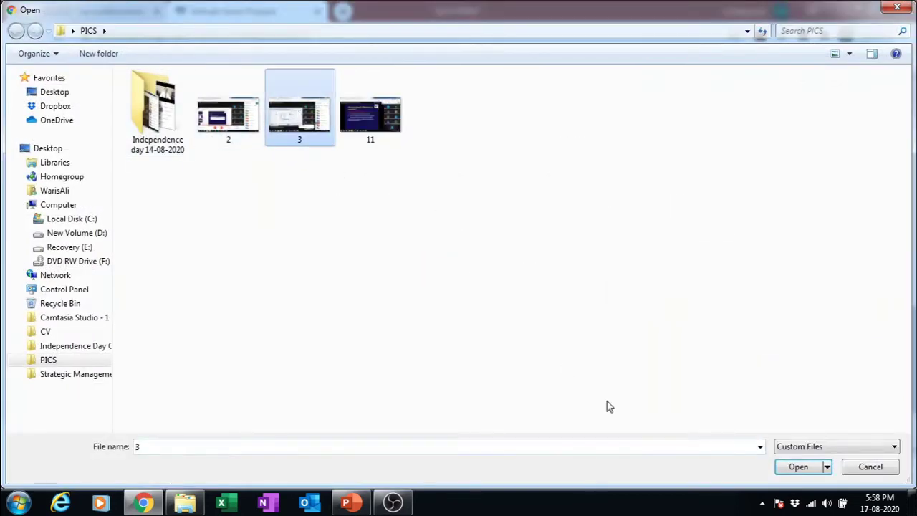
click(795, 470)
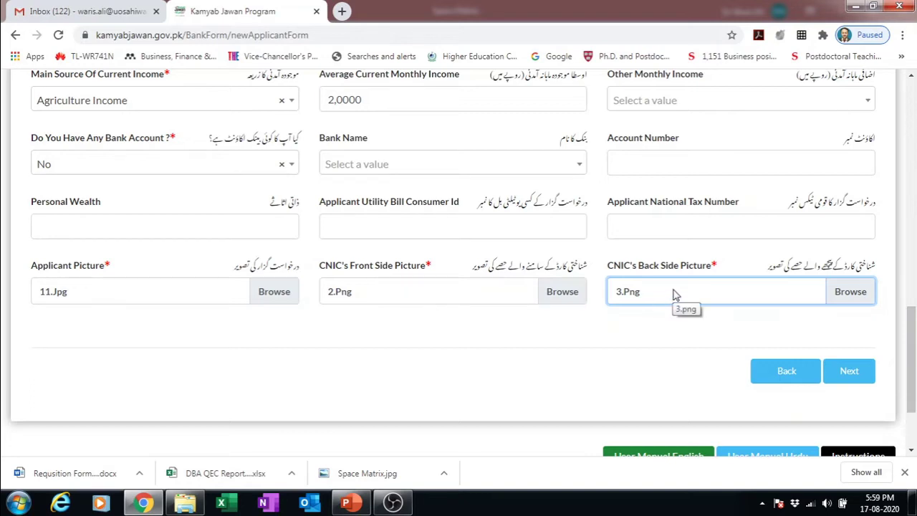
click(847, 368)
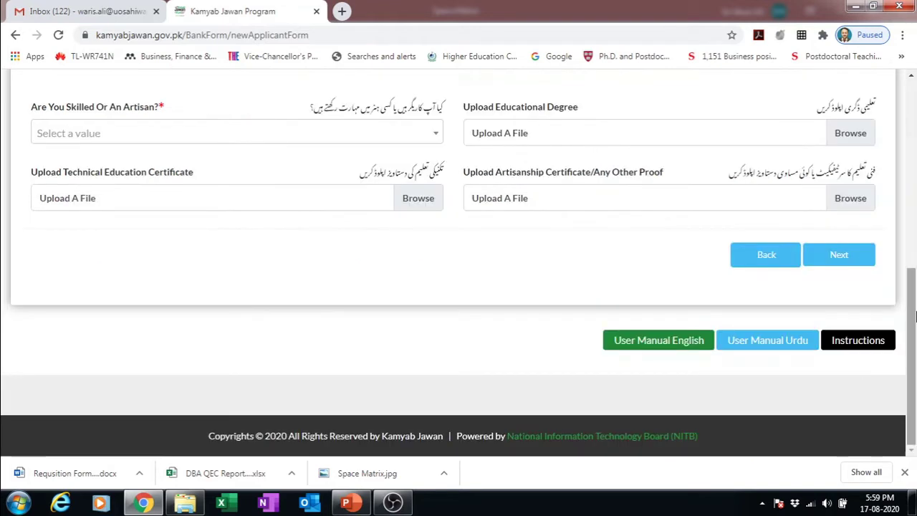
- Set education to FA / FSc / A Levels, technical education Business Administration, skill Administration
drag(913, 322, 913, 227)
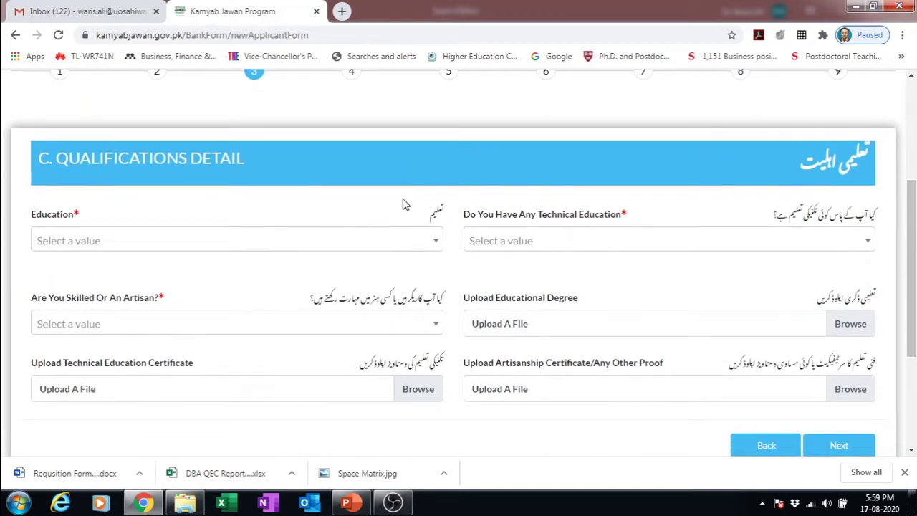
click(405, 241)
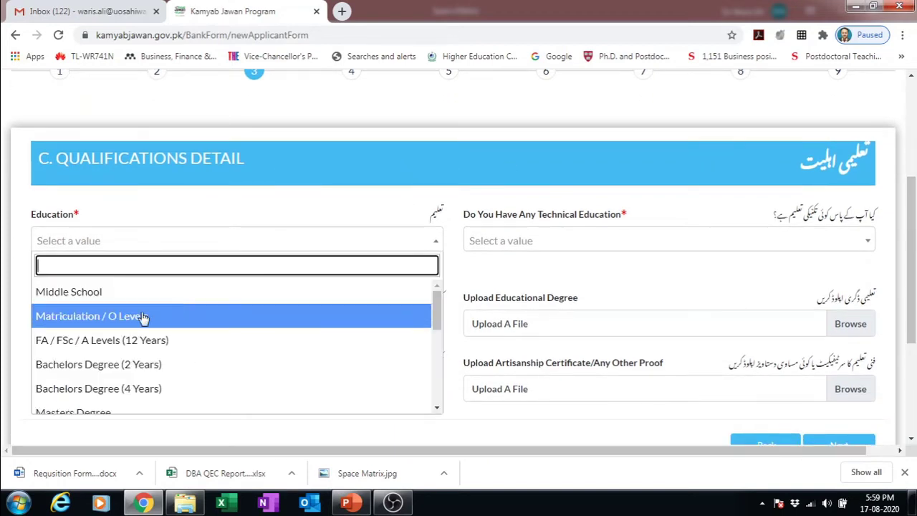
click(131, 340)
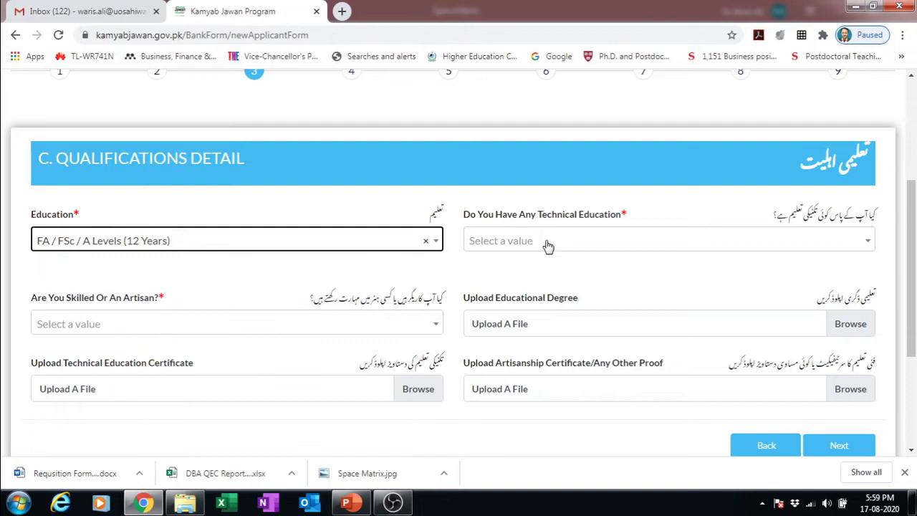
click(547, 246)
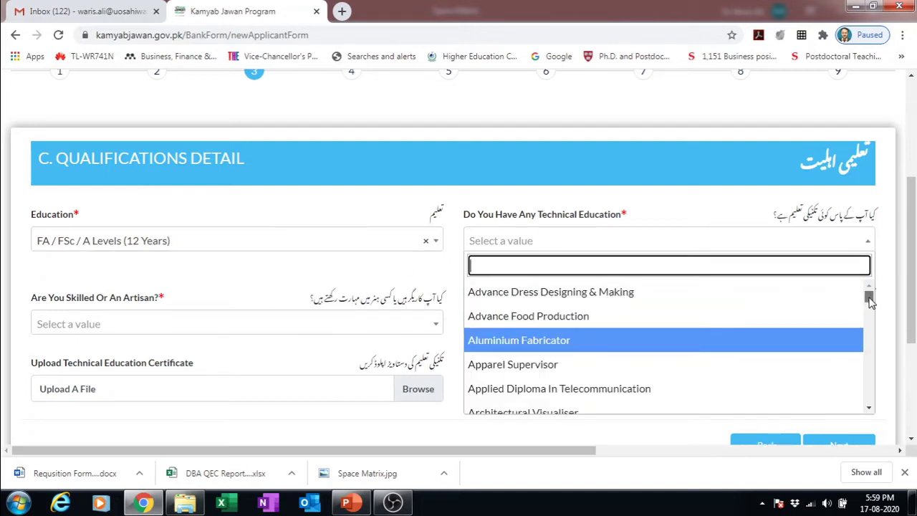
drag(870, 300, 867, 330)
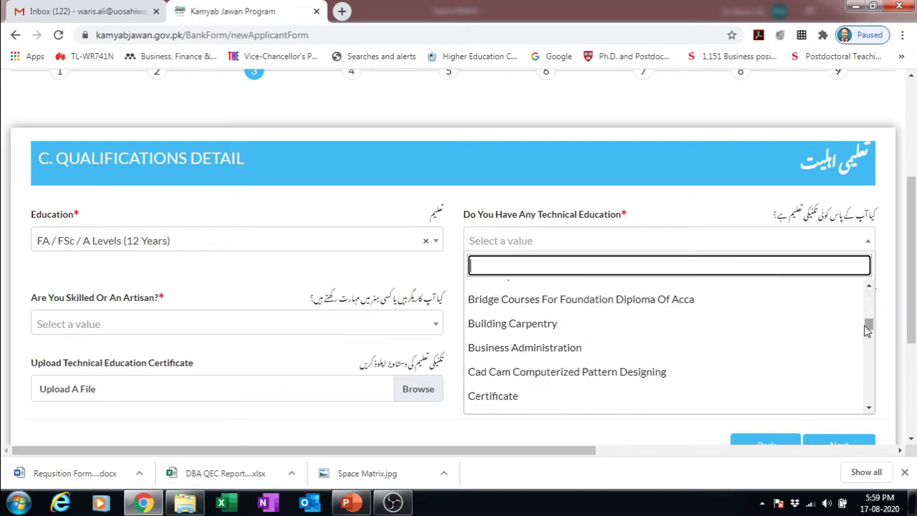
click(593, 350)
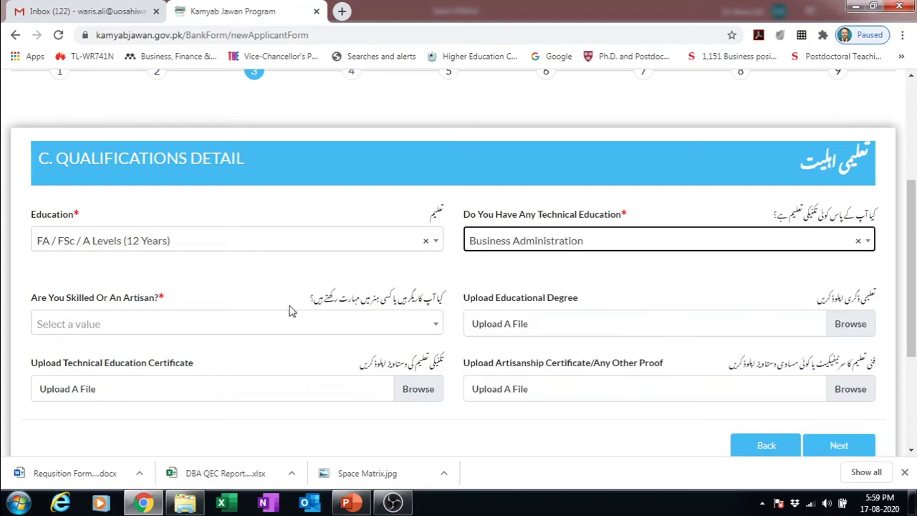
click(228, 328)
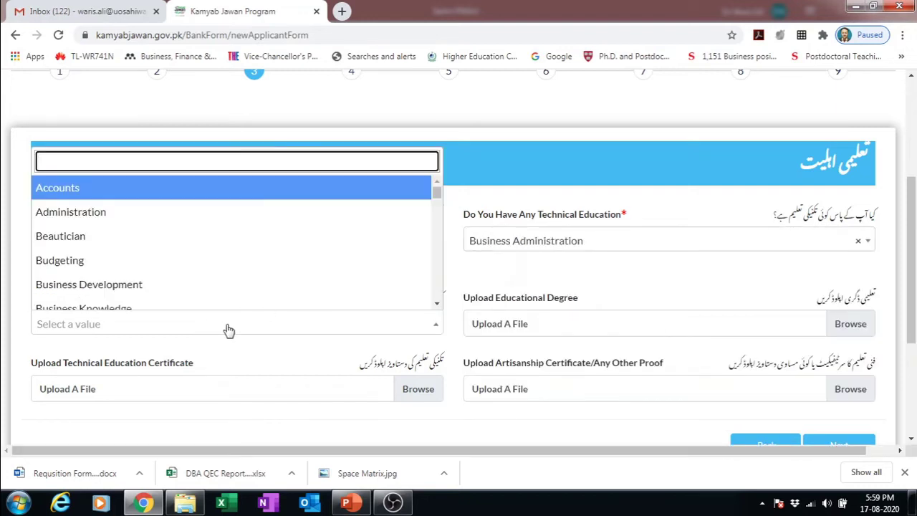
click(172, 218)
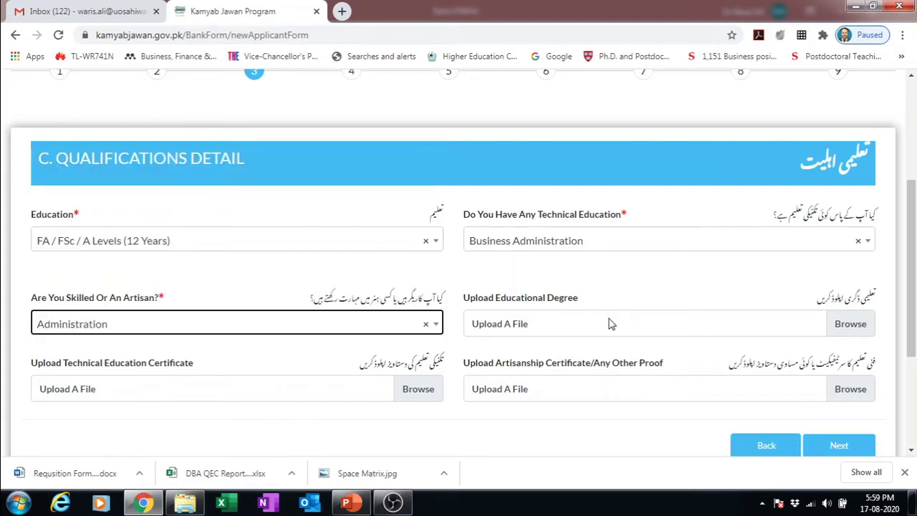
- Attach 3.Png as the educational degree and continue to Contact Detail
click(852, 324)
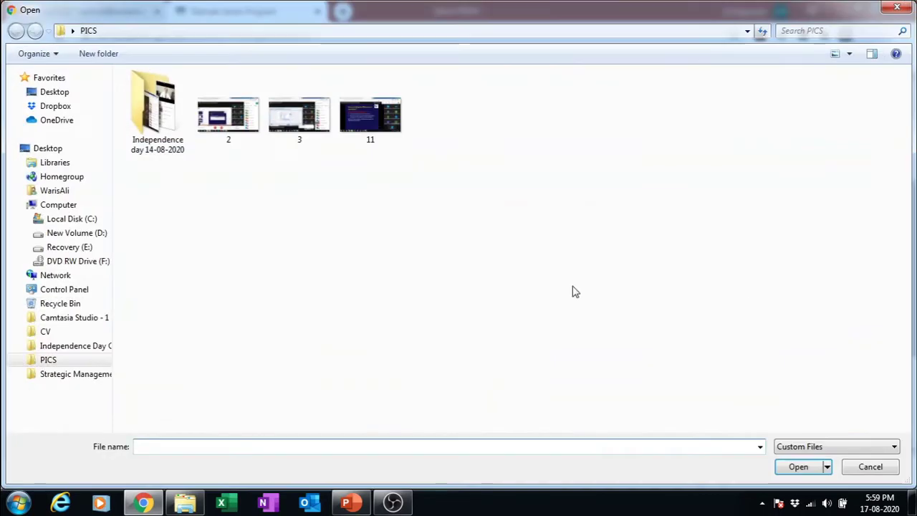
click(282, 129)
click(799, 469)
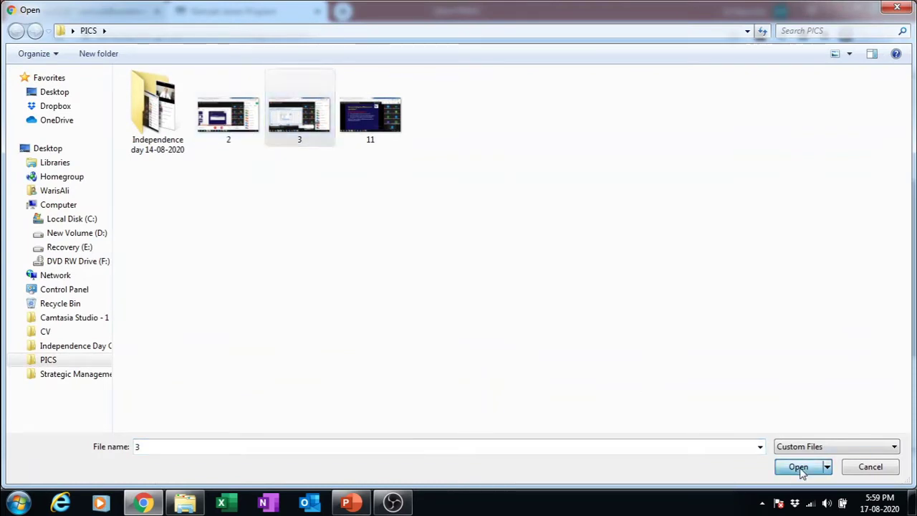
drag(912, 235, 908, 281)
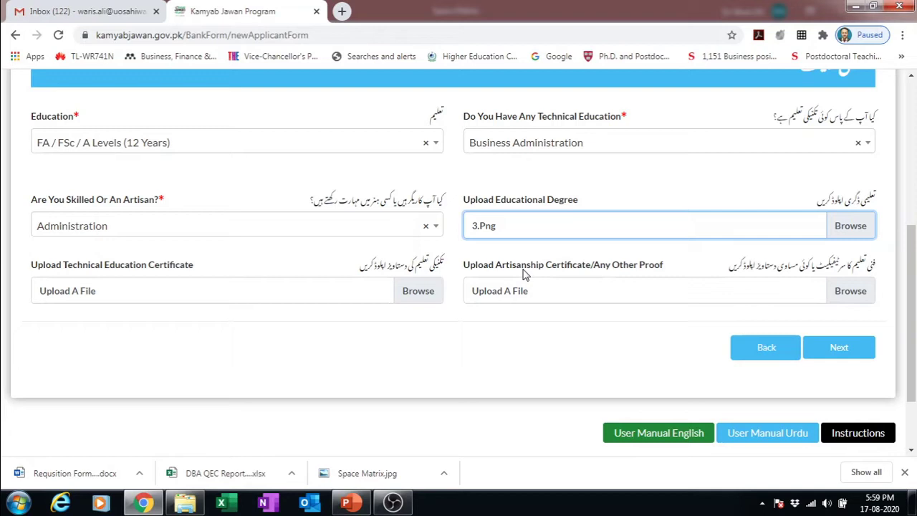
click(839, 348)
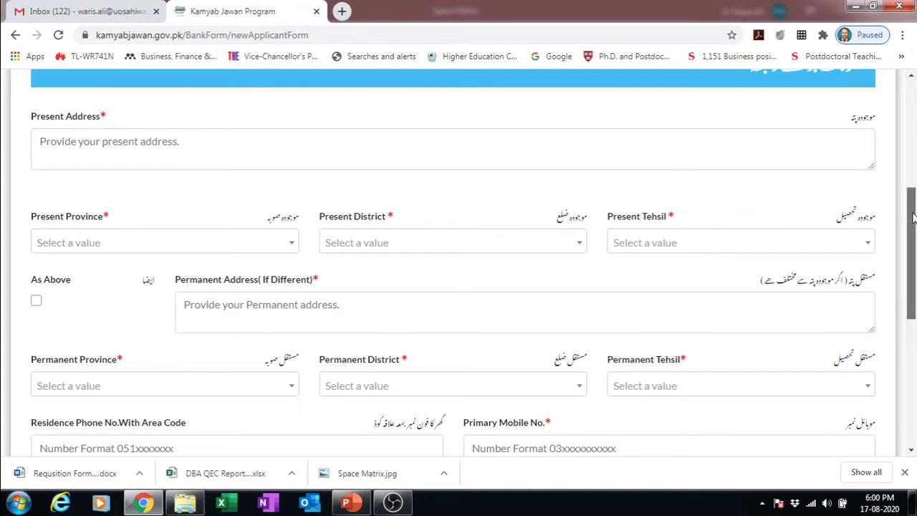
drag(910, 215, 912, 179)
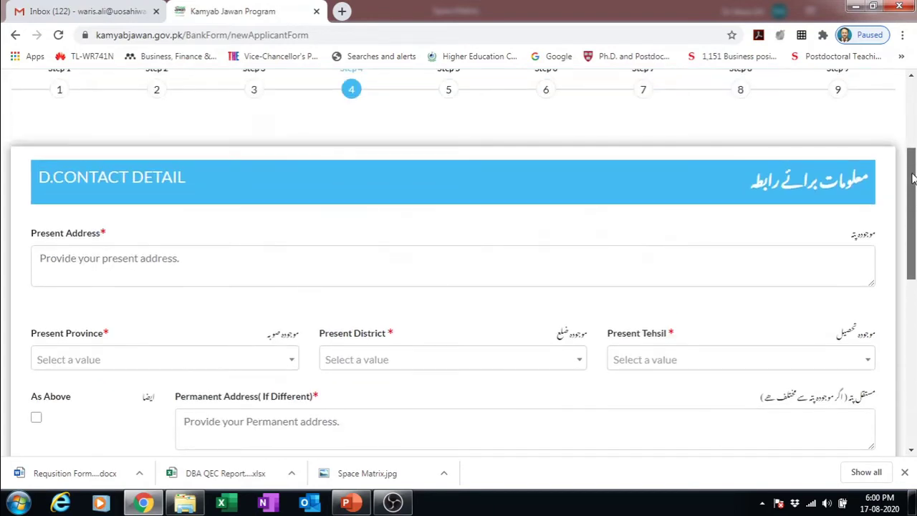
- Type the present address text
scroll(912, 179, down, 1)
click(612, 234)
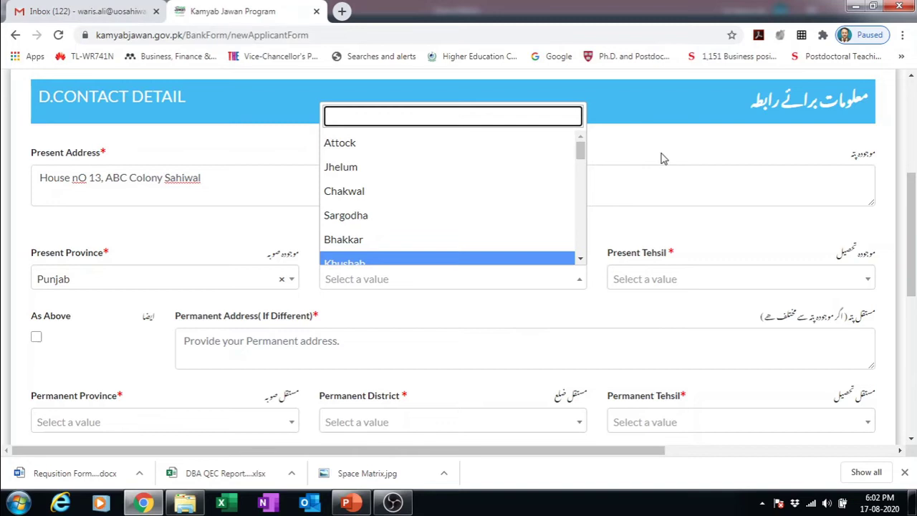
click(660, 157)
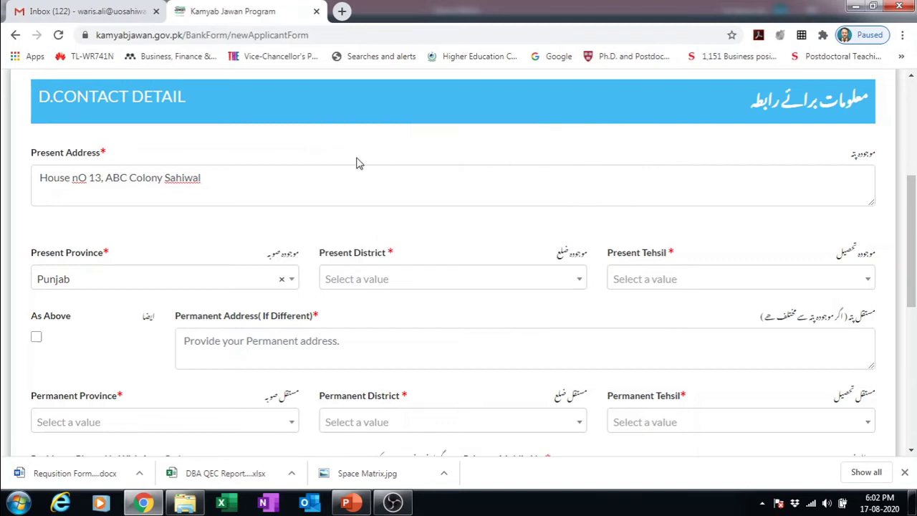
click(85, 178)
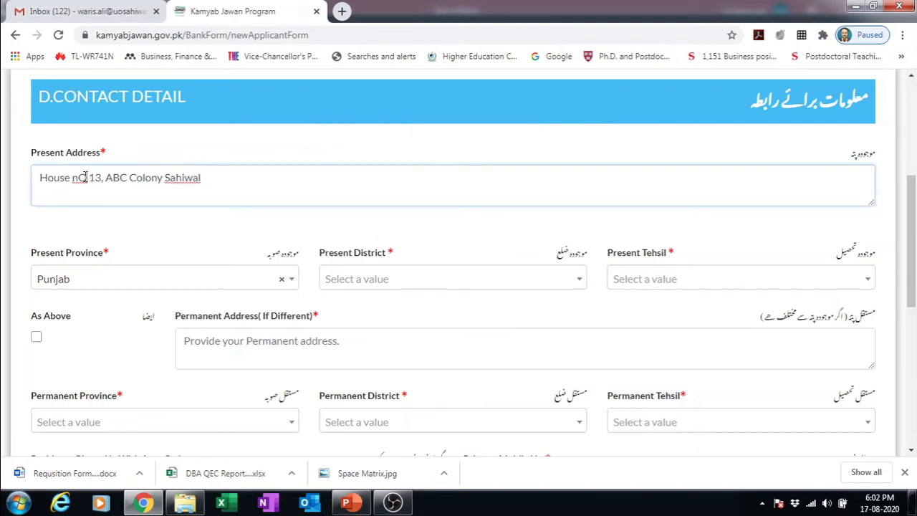
- Choose Punjab, Sahiwal district, Sahiwal tehsil, and copy it to the permanent address with As Above
click(183, 281)
click(132, 145)
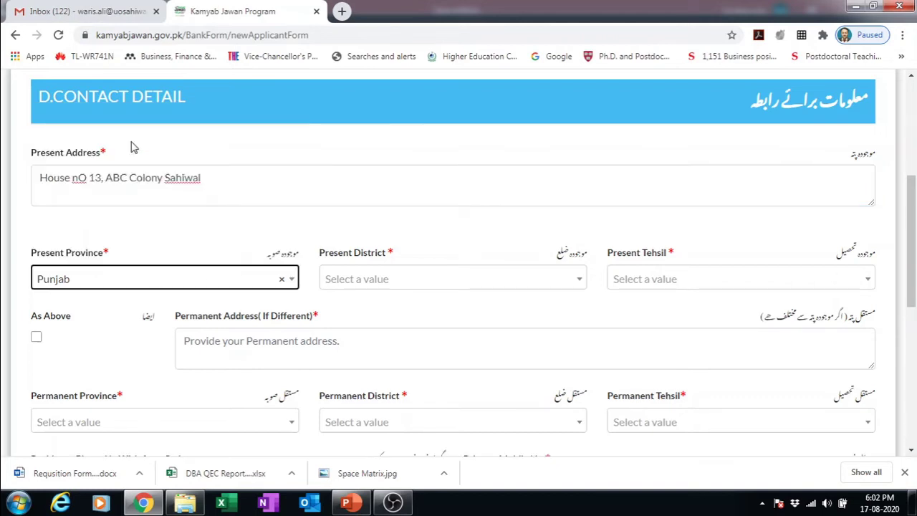
click(451, 280)
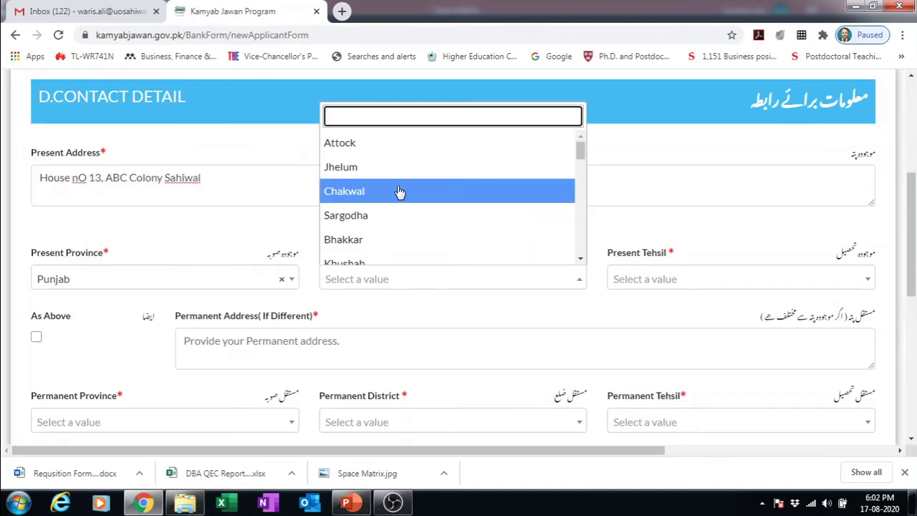
text(s)
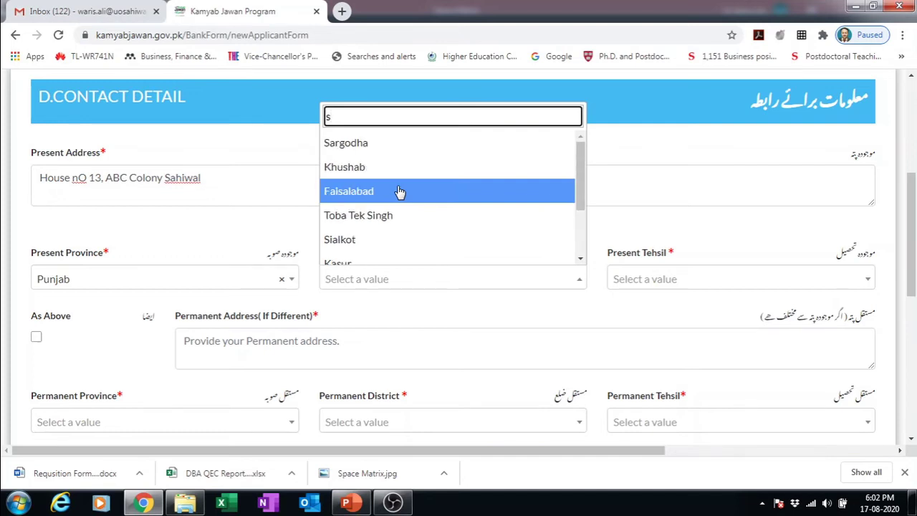
text(ah)
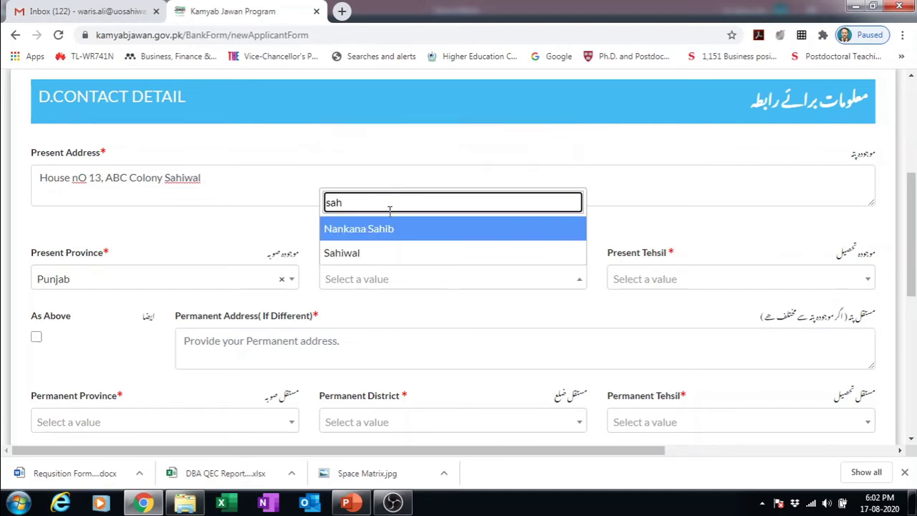
click(352, 255)
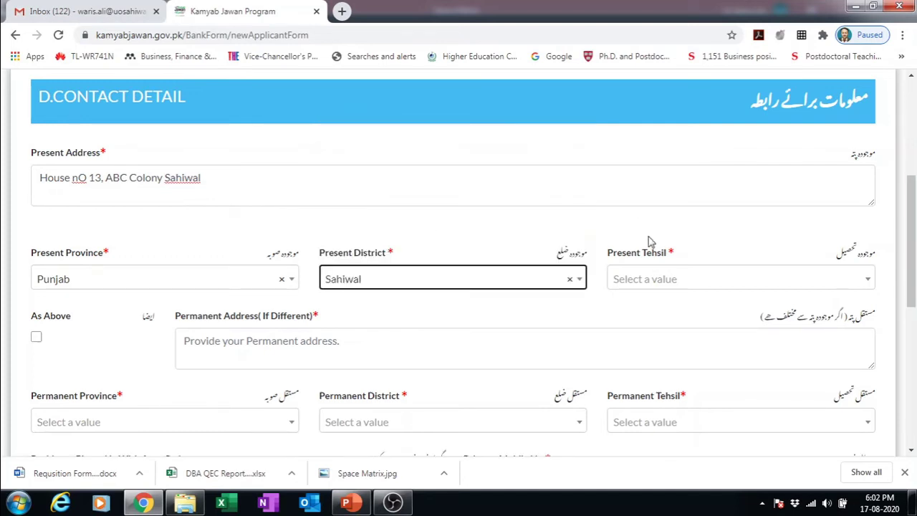
click(639, 279)
click(643, 351)
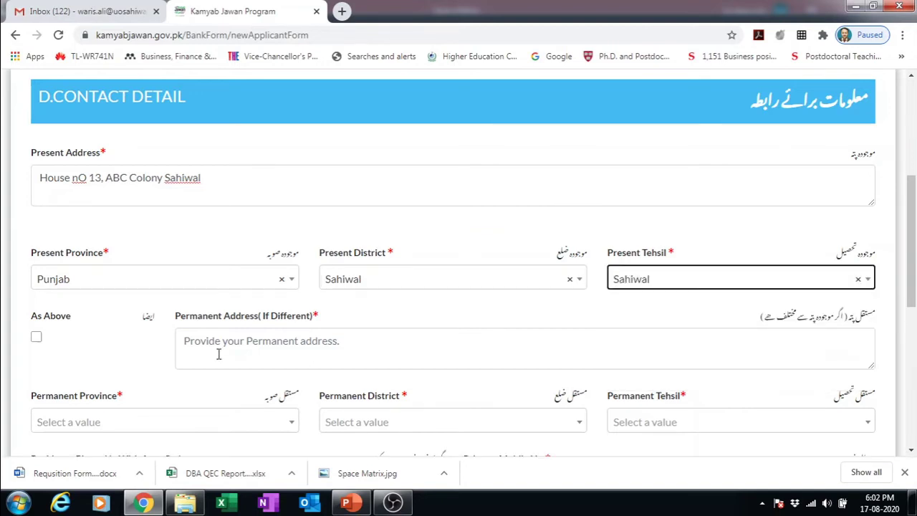
click(36, 338)
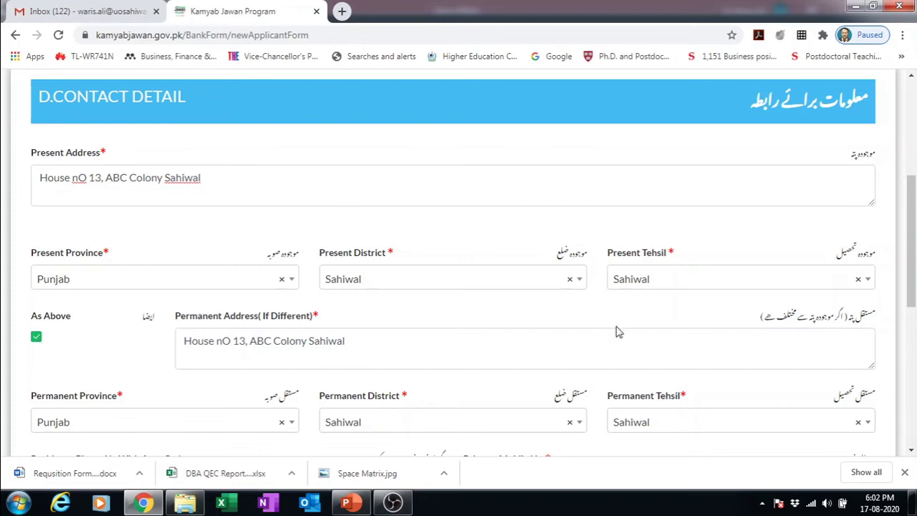
click(911, 293)
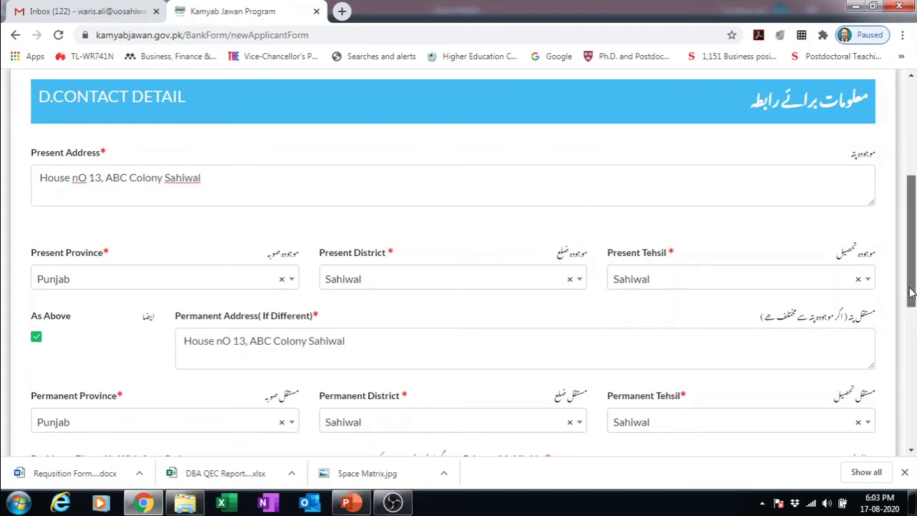
- Enter the primary mobile number and answer Yes to SIM registered in own name
drag(911, 292, 911, 352)
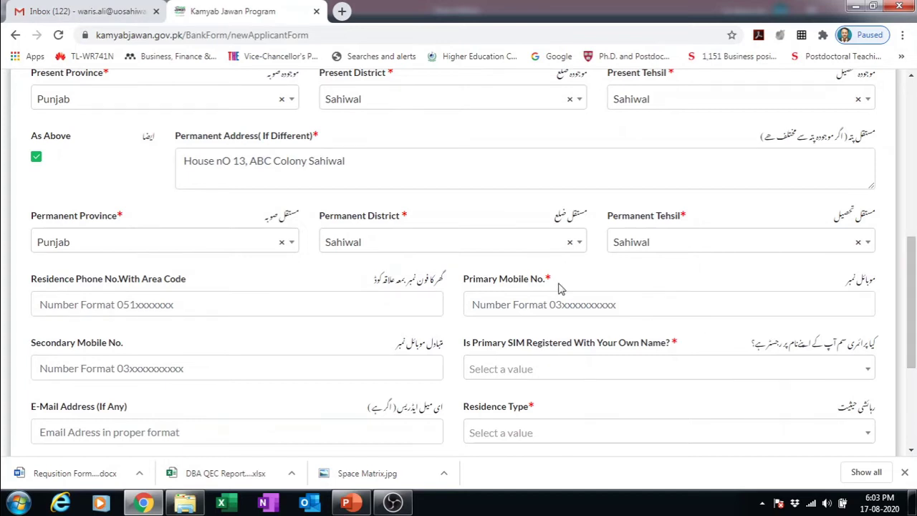
click(544, 306)
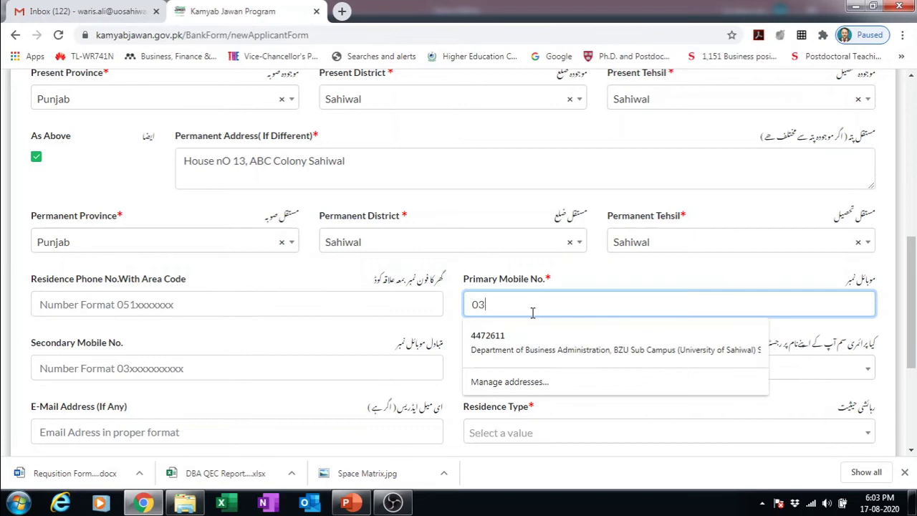
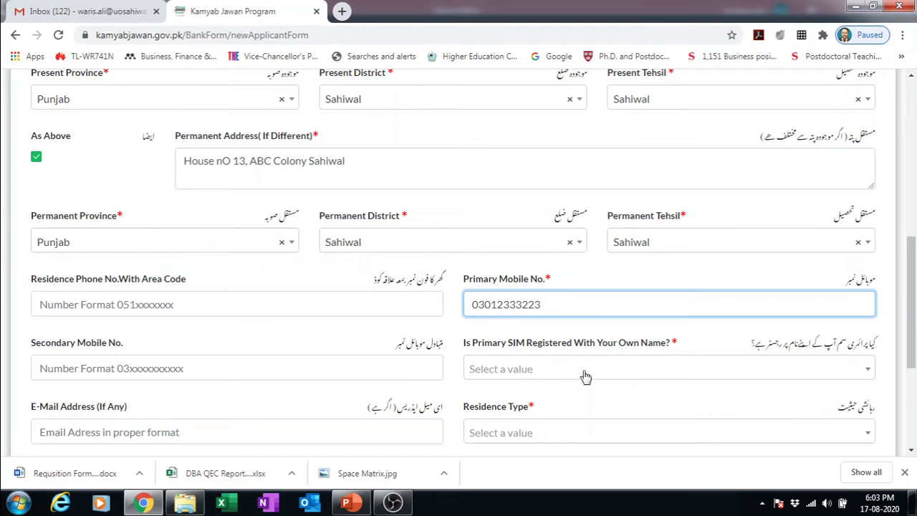
click(865, 373)
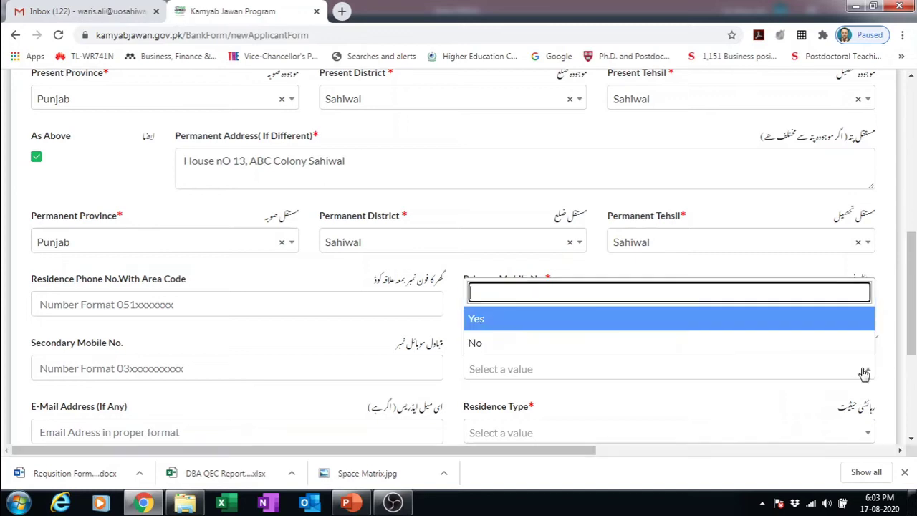
click(515, 321)
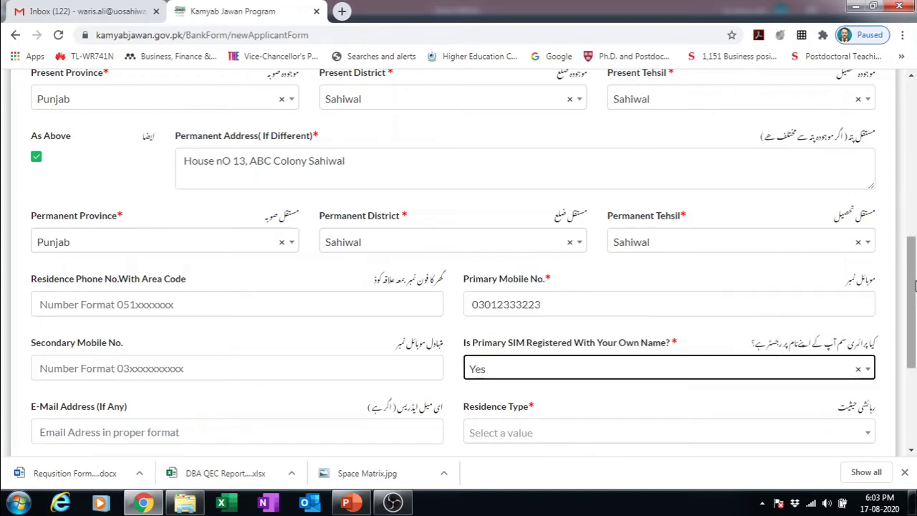
- Enter the applicant's e-mail address and set Residence Type to Family
scroll(913, 326, down, 2)
scroll(913, 326, down, 1)
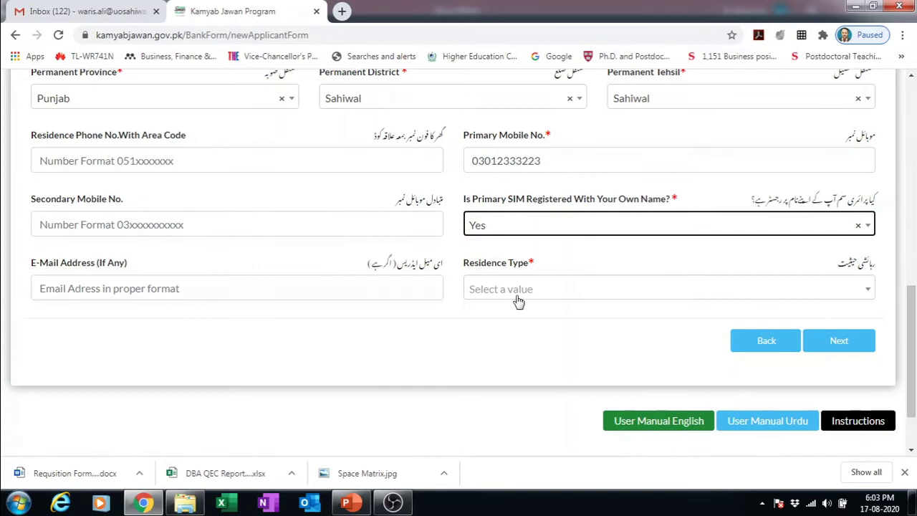
click(279, 286)
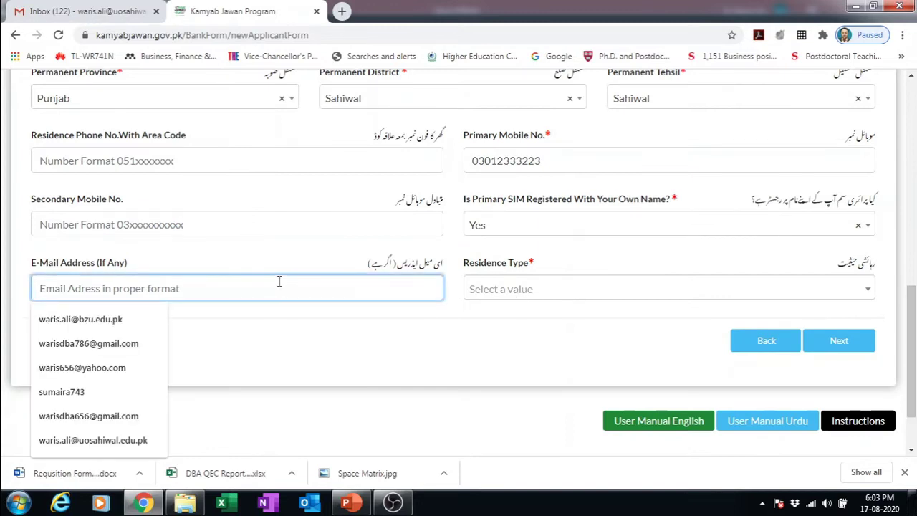
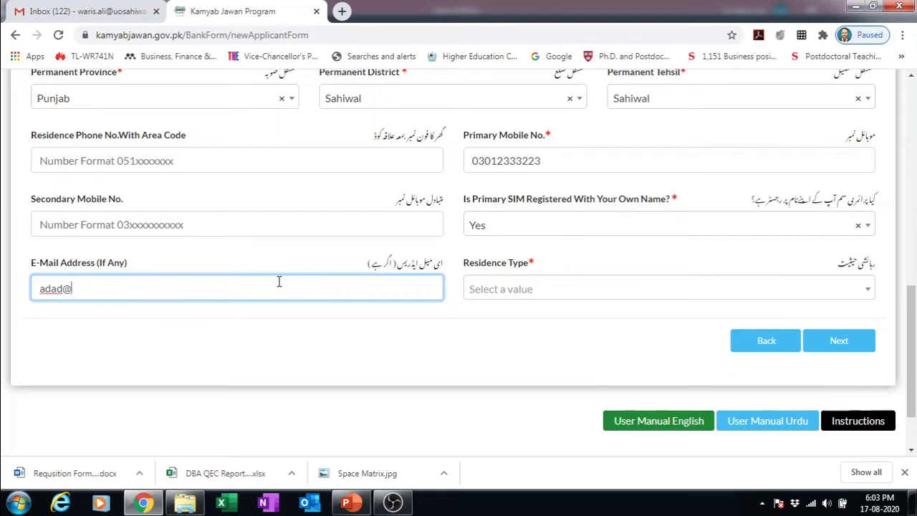
click(557, 288)
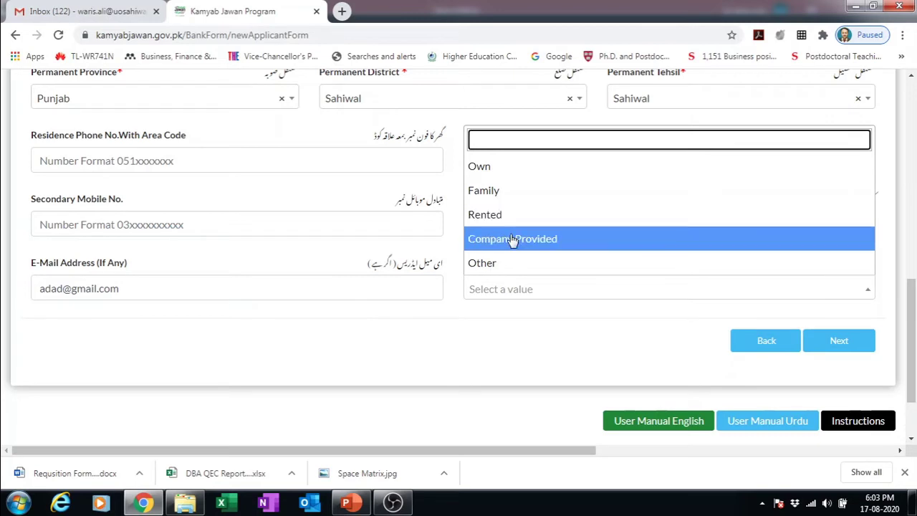
click(492, 190)
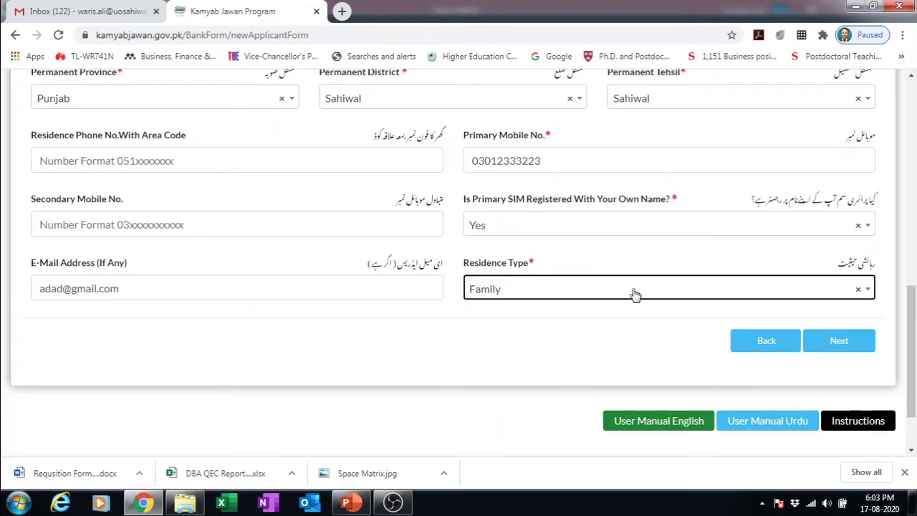
- Continue to Business Information and set the industry category to Services, Tourism, Entertainment and Education
click(850, 347)
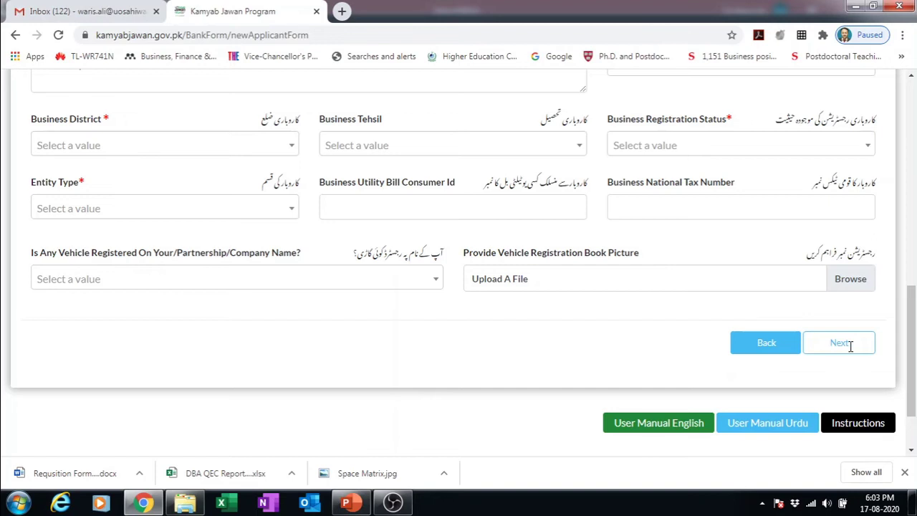
click(850, 345)
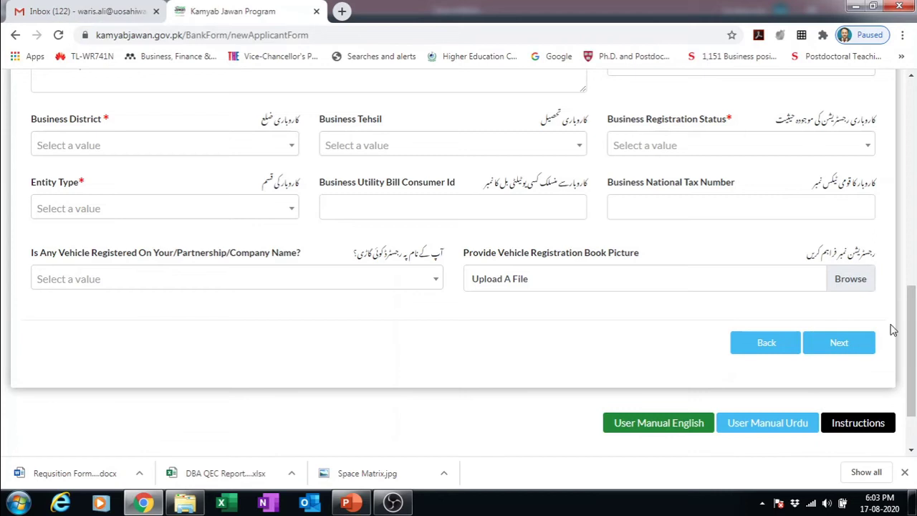
drag(911, 327, 902, 182)
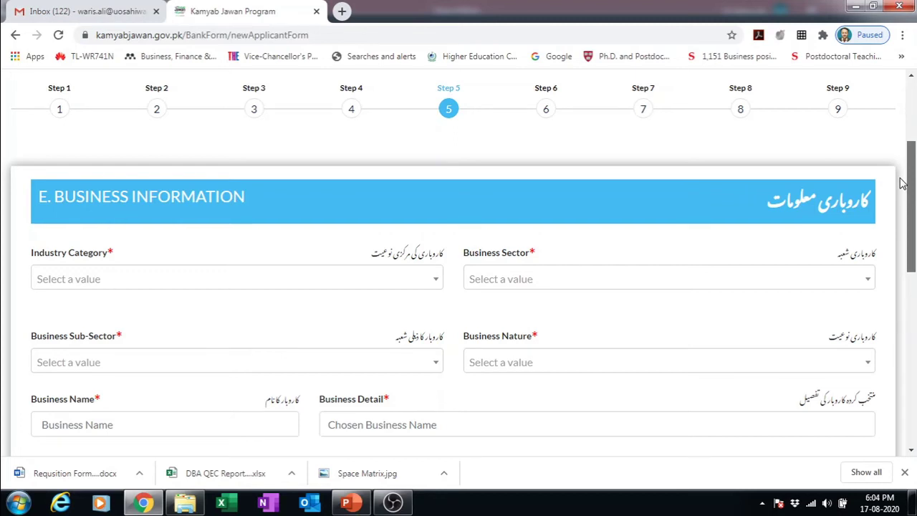
drag(902, 183, 902, 188)
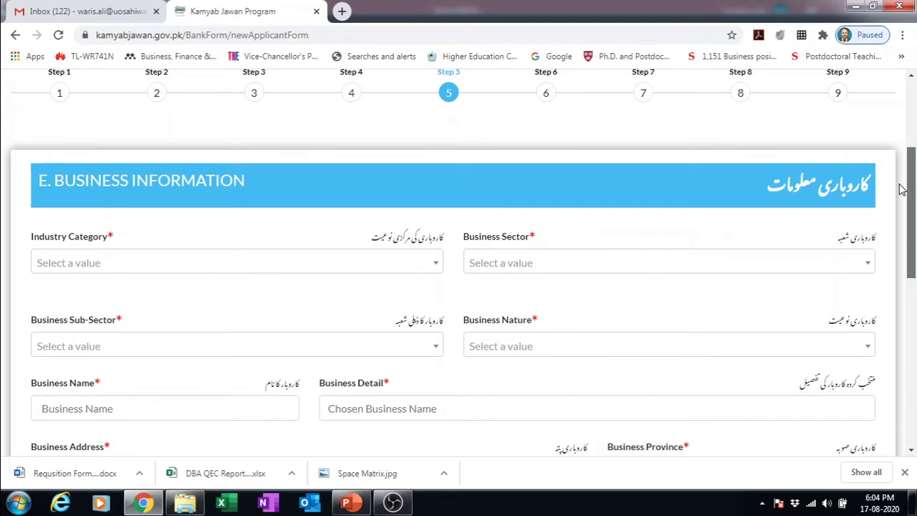
drag(901, 188, 902, 189)
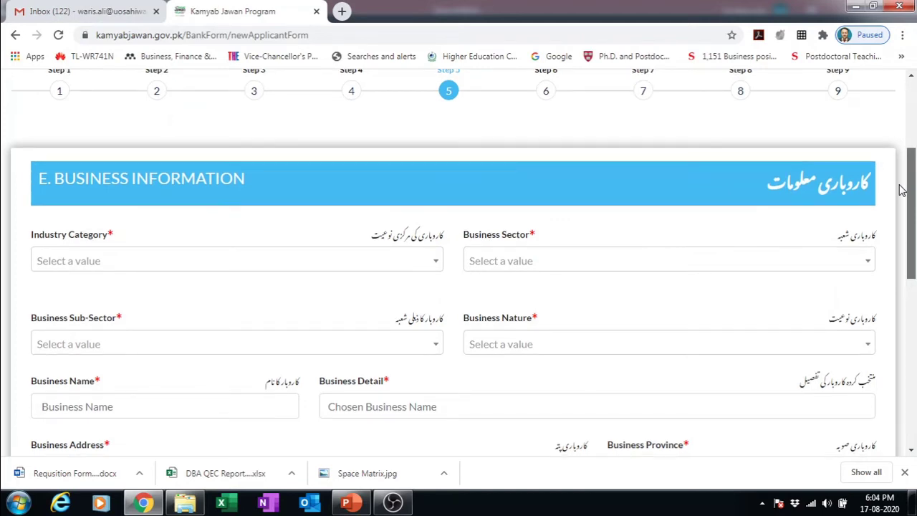
drag(902, 188, 901, 189)
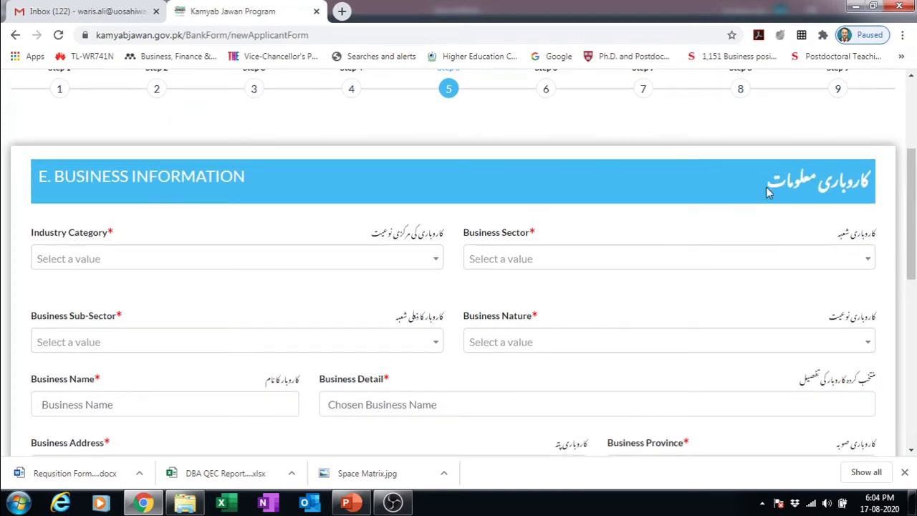
click(427, 269)
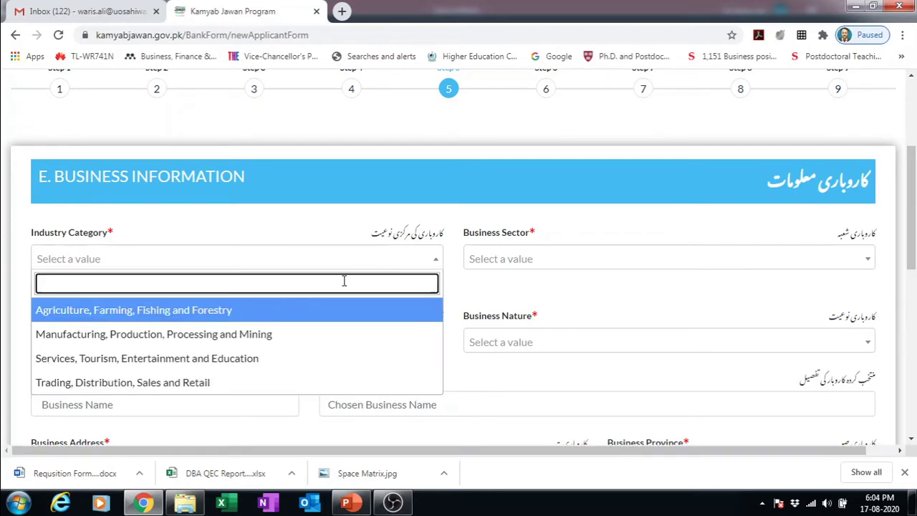
click(274, 317)
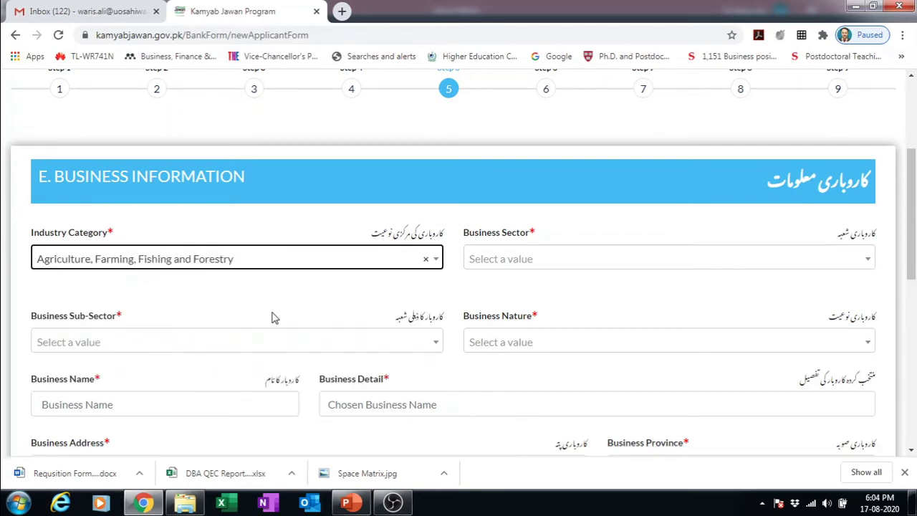
click(435, 260)
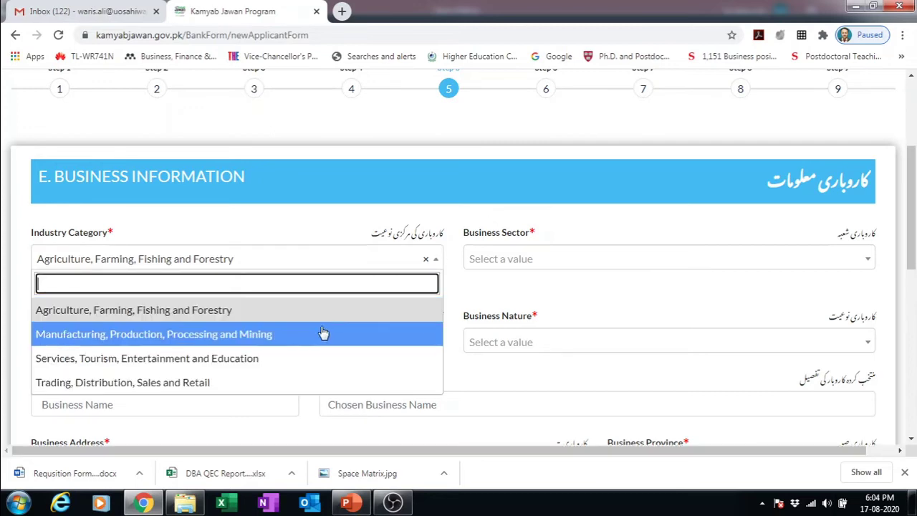
key(Down)
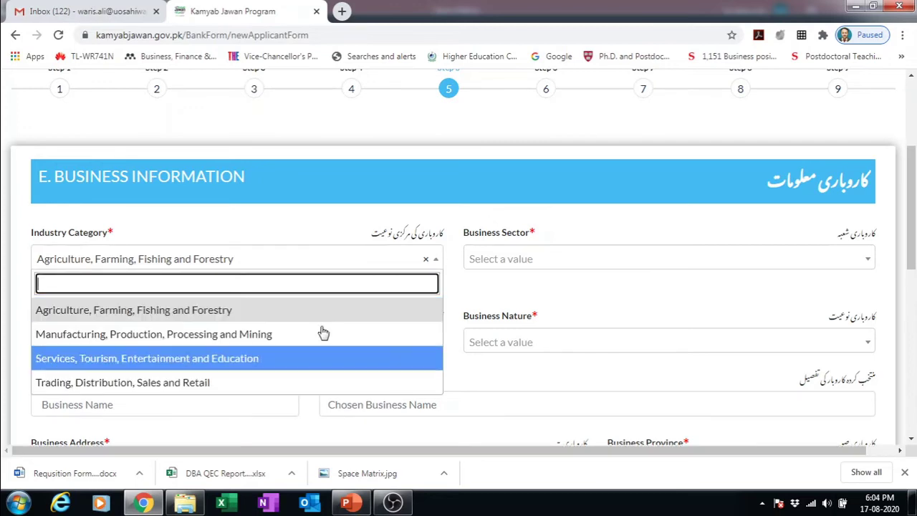
click(295, 360)
- Choose sector Teaching and Education, sub-sector Tuition & Coaching Center, and nature Local Business
click(533, 261)
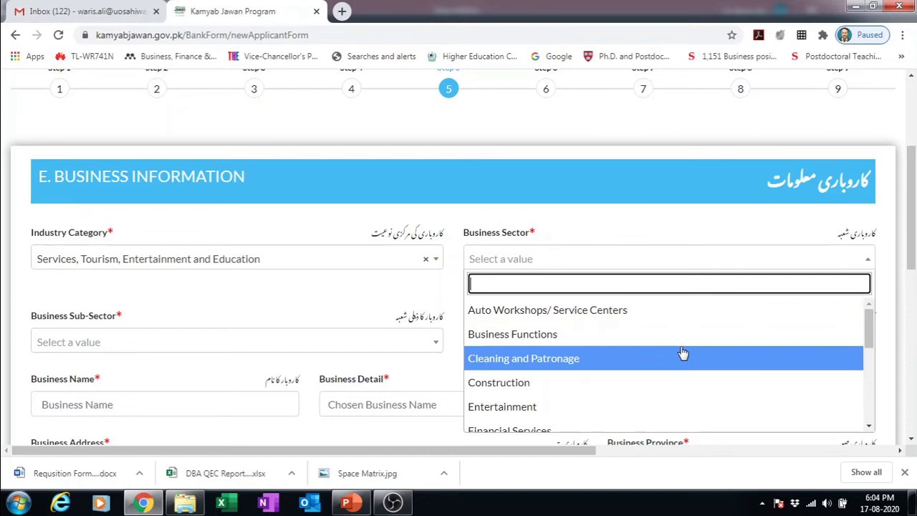
drag(867, 325, 864, 401)
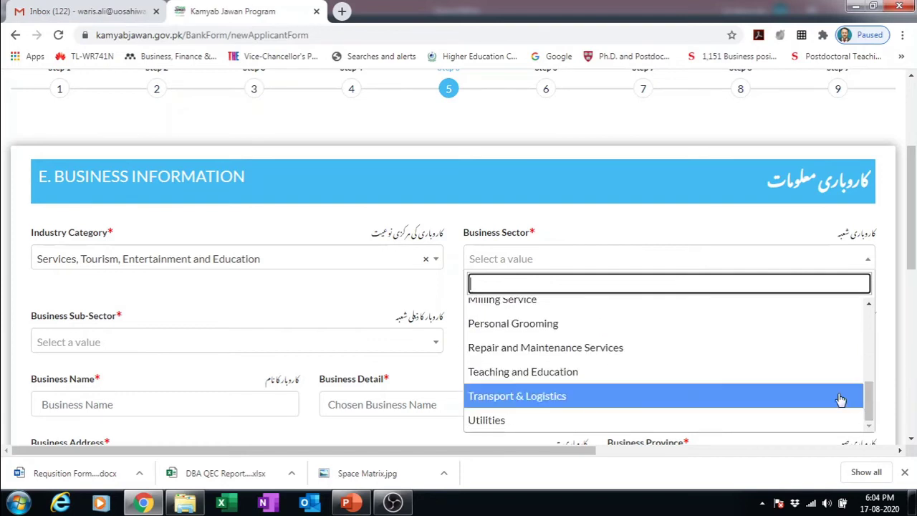
click(592, 375)
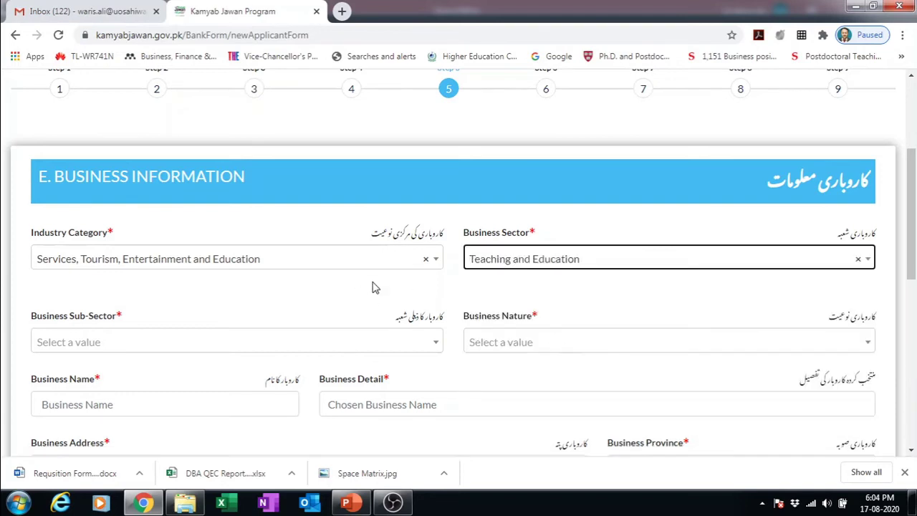
click(127, 346)
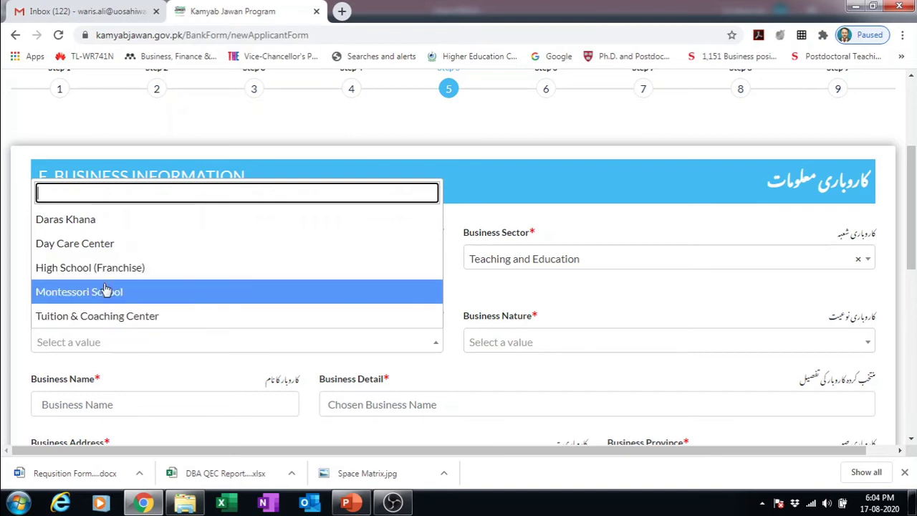
click(106, 323)
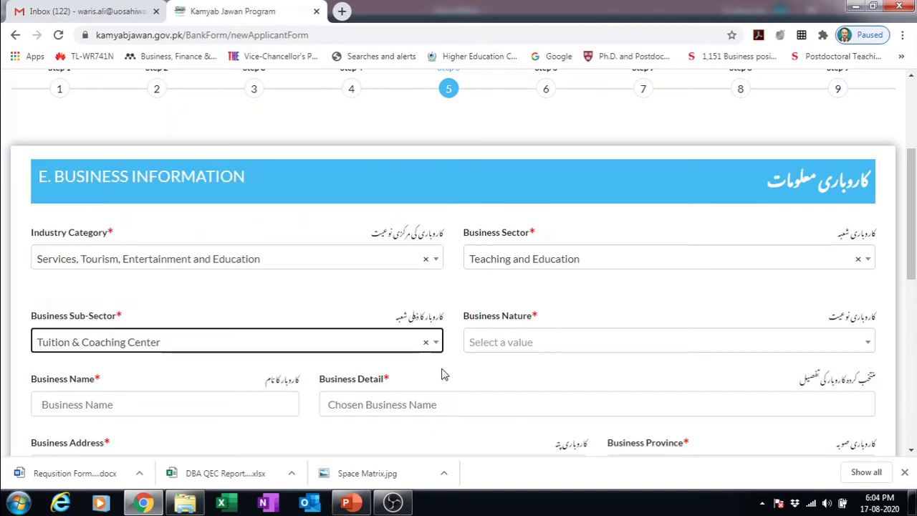
click(619, 350)
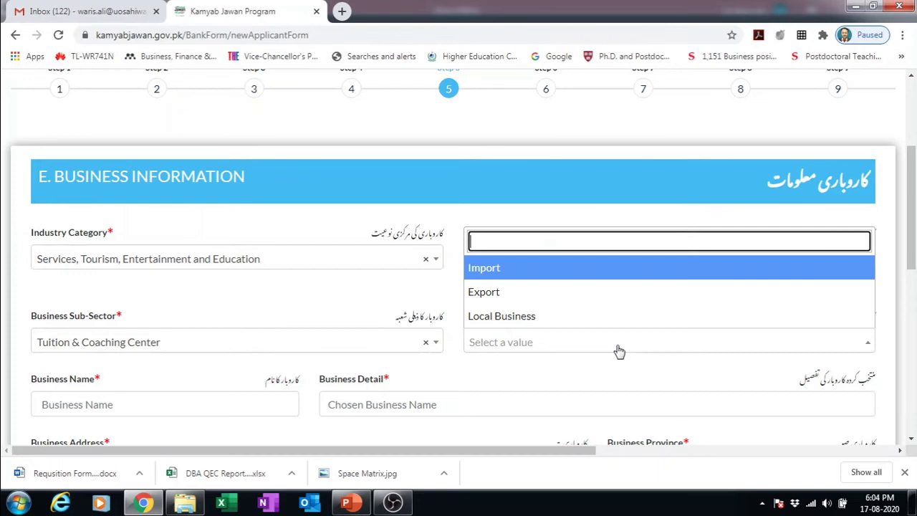
click(517, 323)
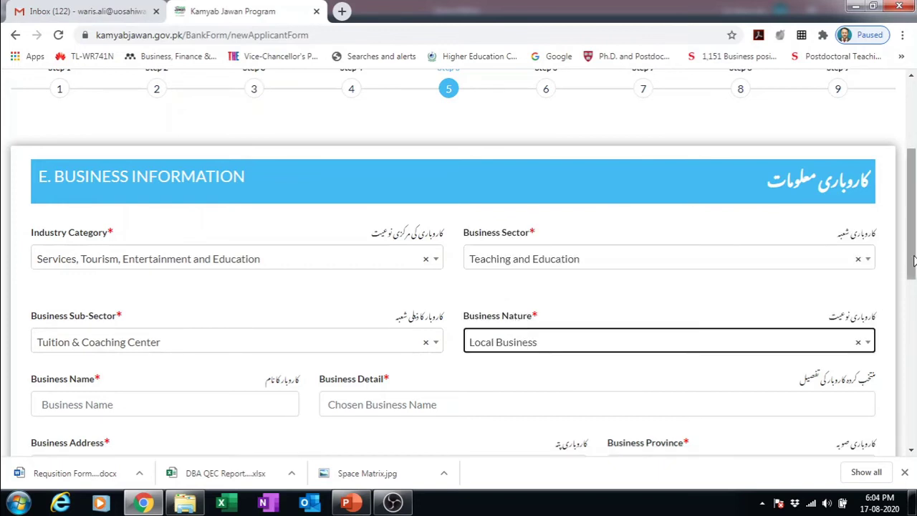
drag(912, 265, 912, 308)
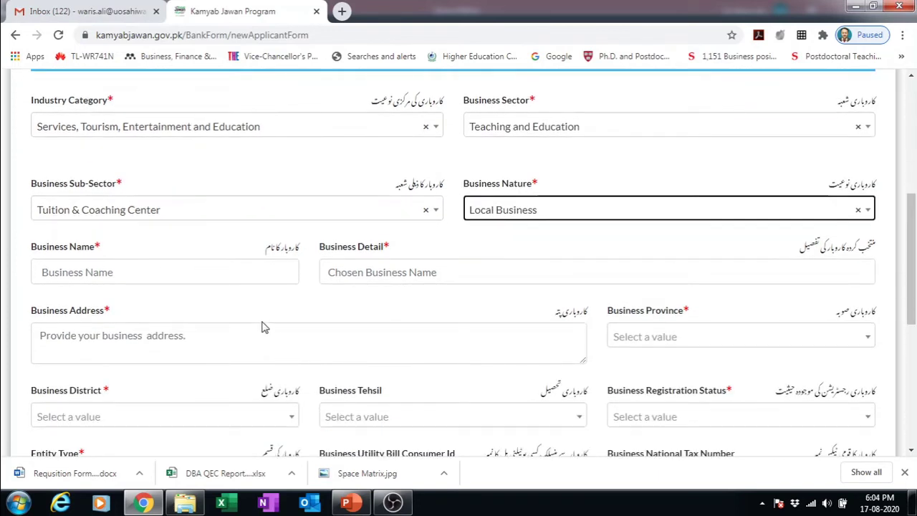
- Enter business name 'Al-Alaq Educational Intitution SWL' and business detail 'High School'
click(172, 278)
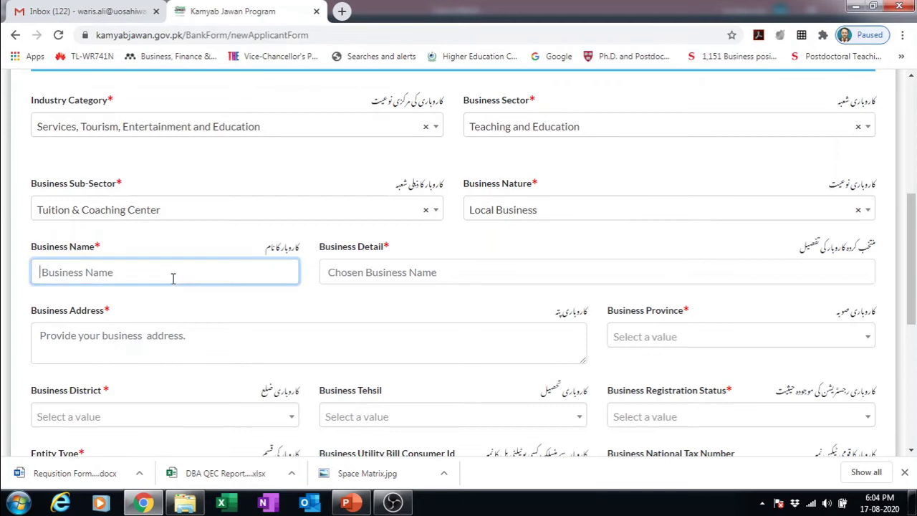
text(Al-Alaq)
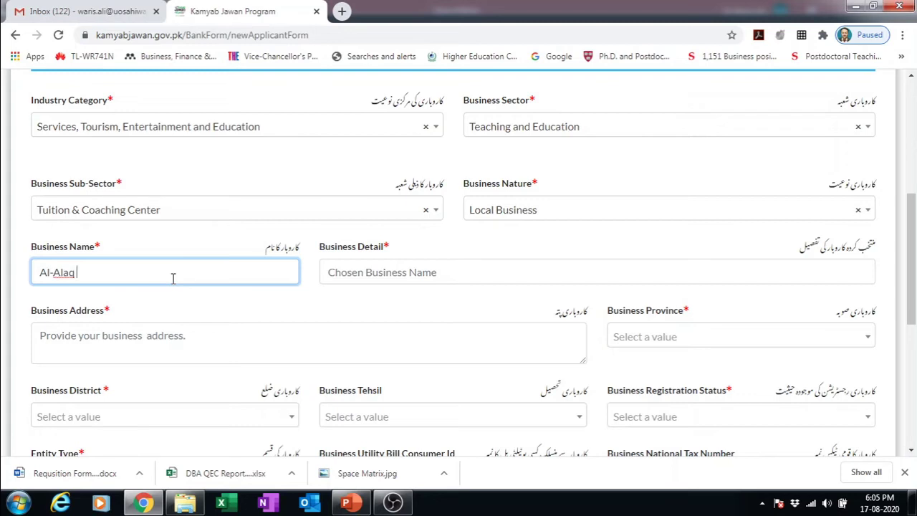
text(ducational )
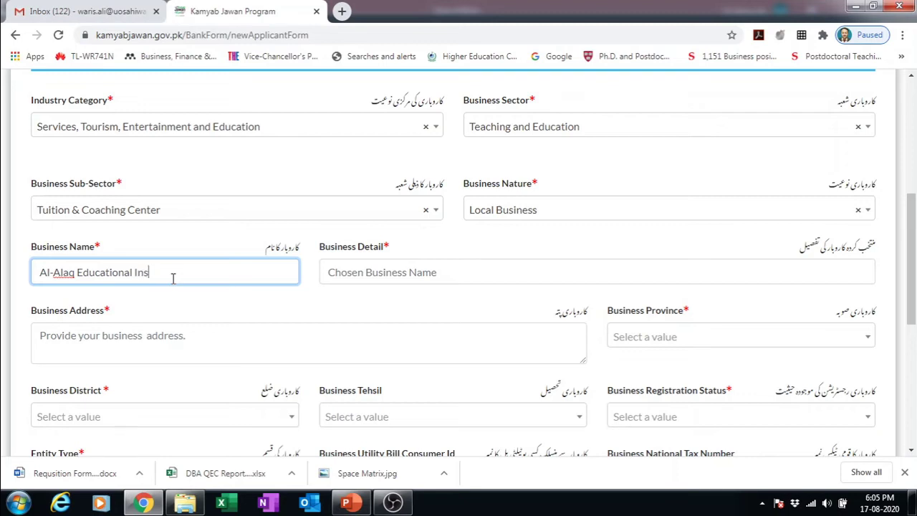
text(Intitution SWL)
click(365, 272)
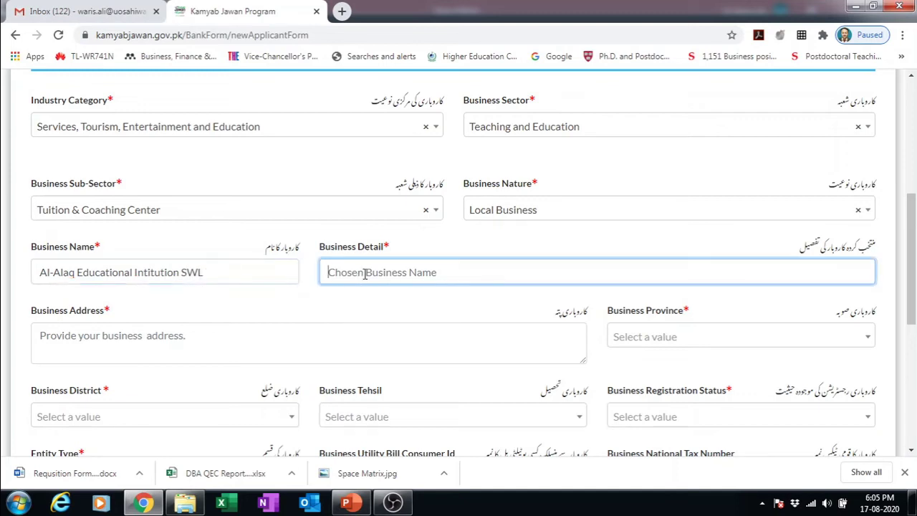
text(High School)
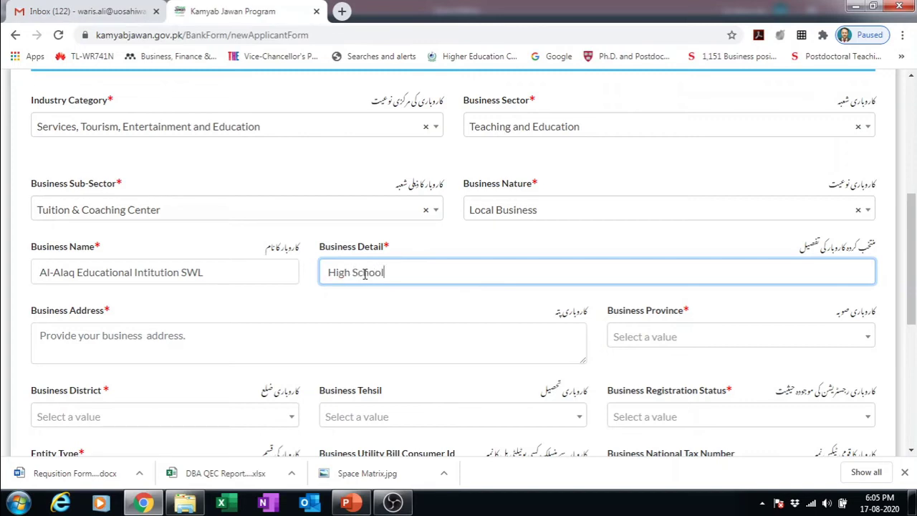
- Fill in the Sahiwal business address, correcting the 'Colony' typo
click(229, 334)
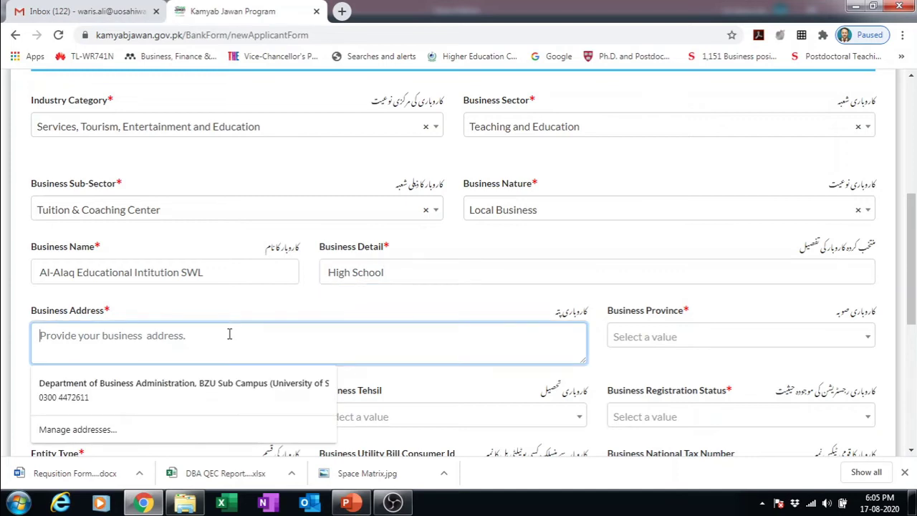
text(ABC,)
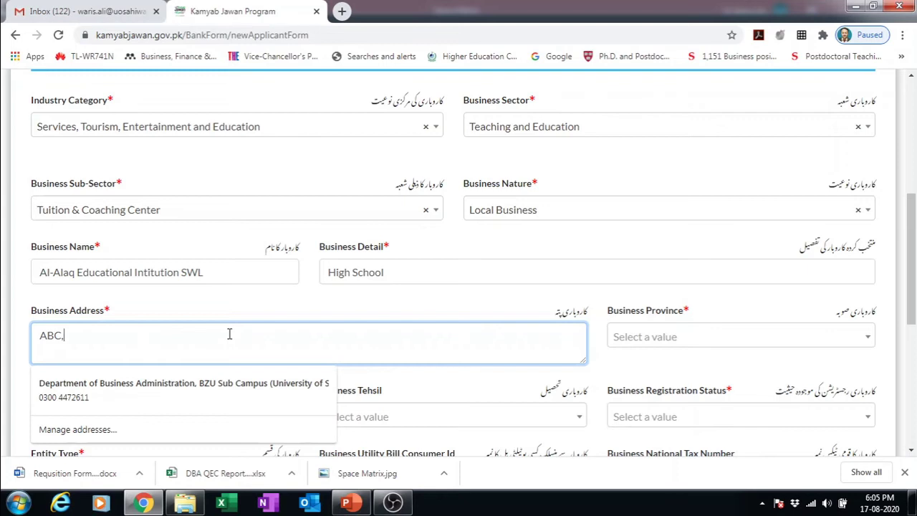
text(C)
key(BackSpace)
key(BackSpace)
key(BackSpace)
text(HOuse NO. ABC)
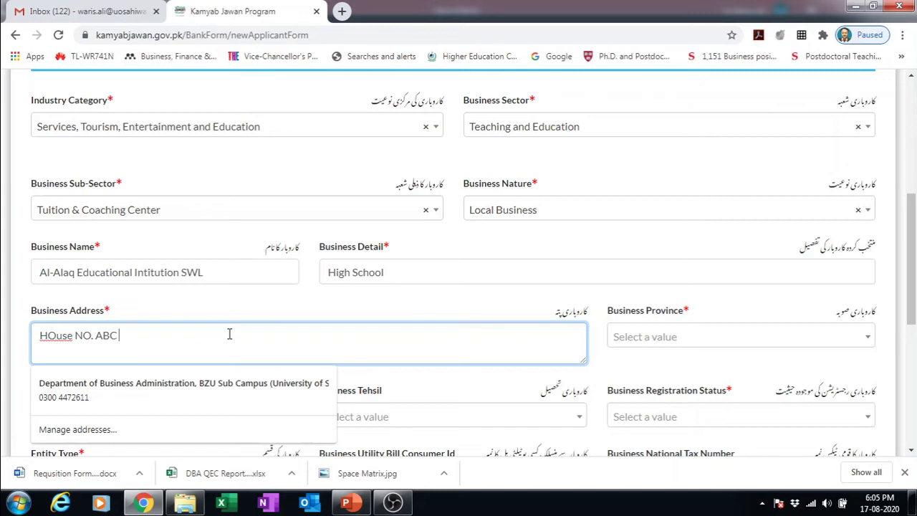
text( Colongy Sahiwal)
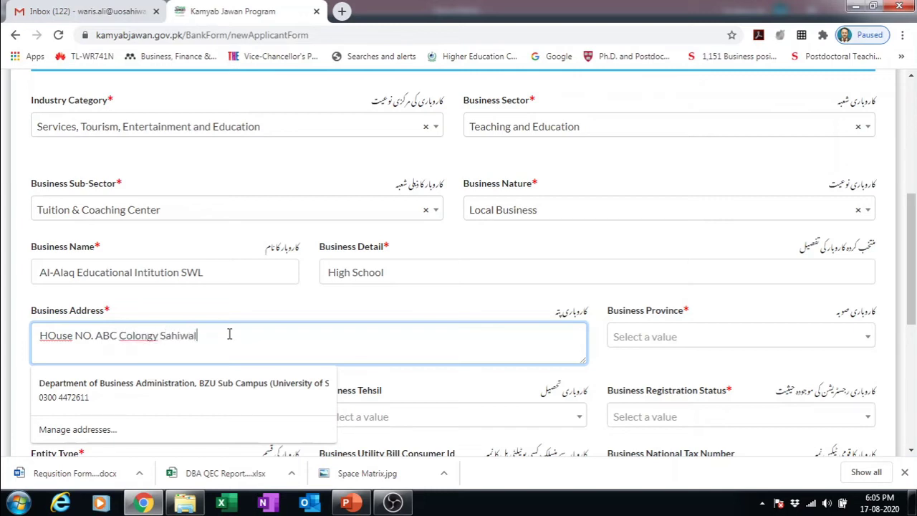
click(147, 336)
key(BackSpace)
key(Delete)
text(n)
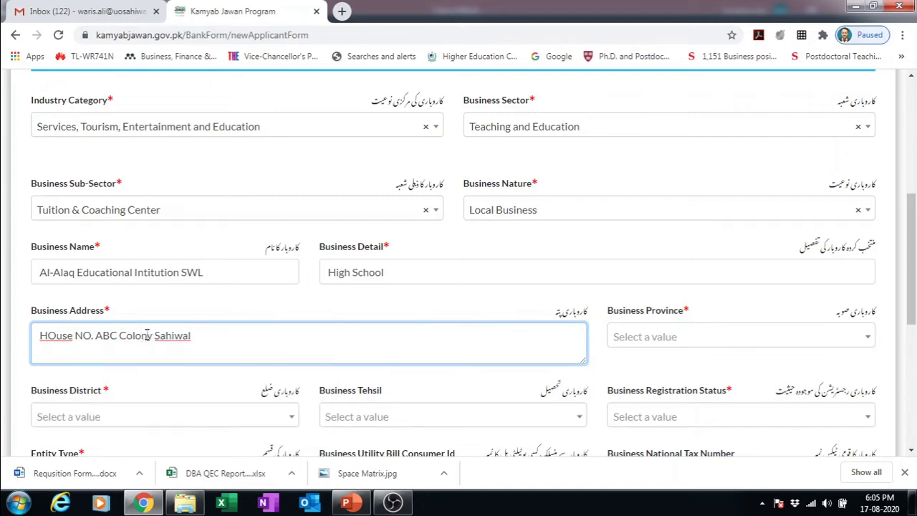
click(639, 343)
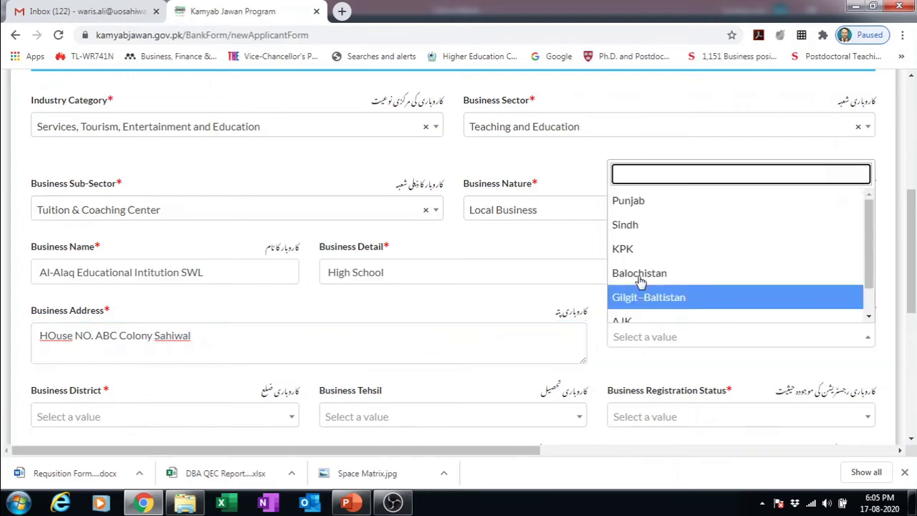
- Set business province to Punjab and both district and tehsil to Sahiwal
click(637, 202)
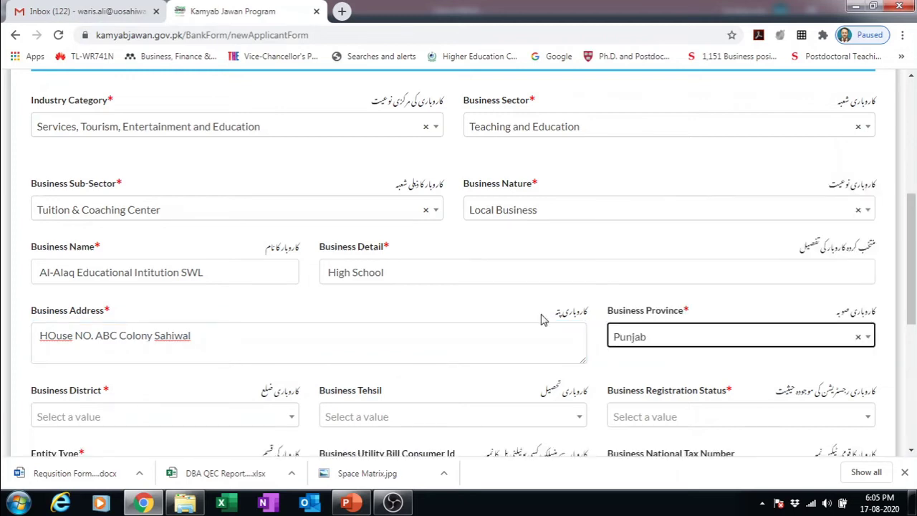
click(179, 421)
text(sa)
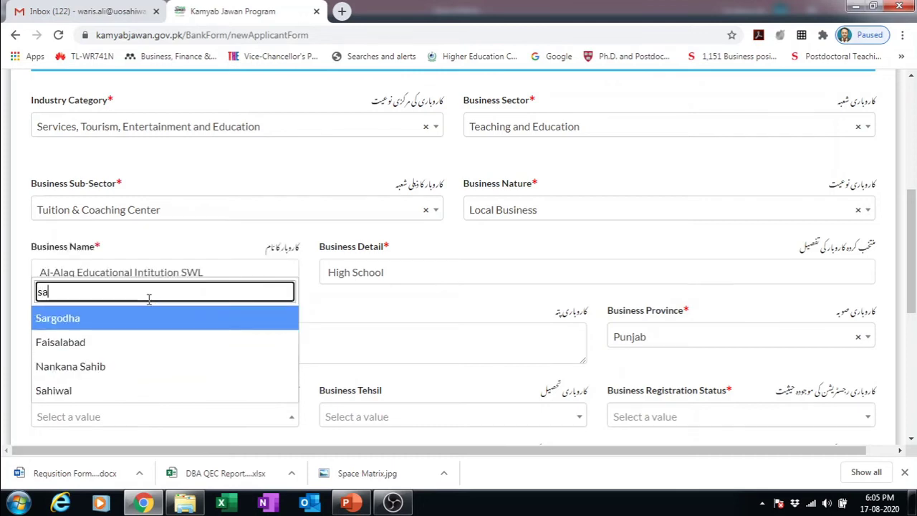
click(98, 392)
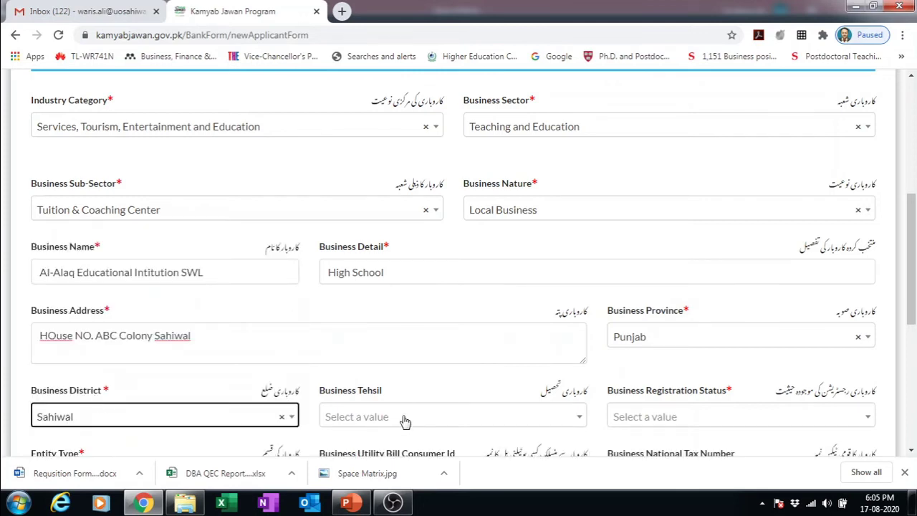
click(403, 419)
click(370, 368)
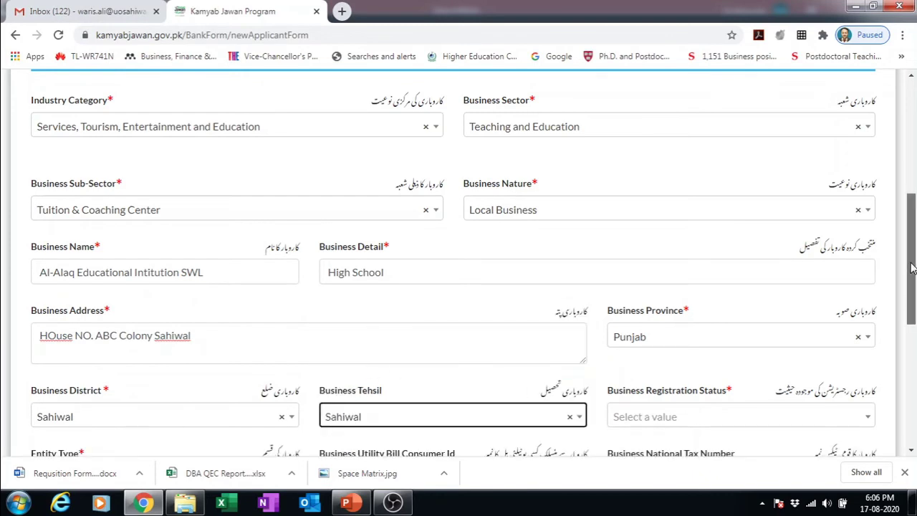
- Mark the business registration status as UnRegistered
drag(911, 267, 852, 321)
click(841, 303)
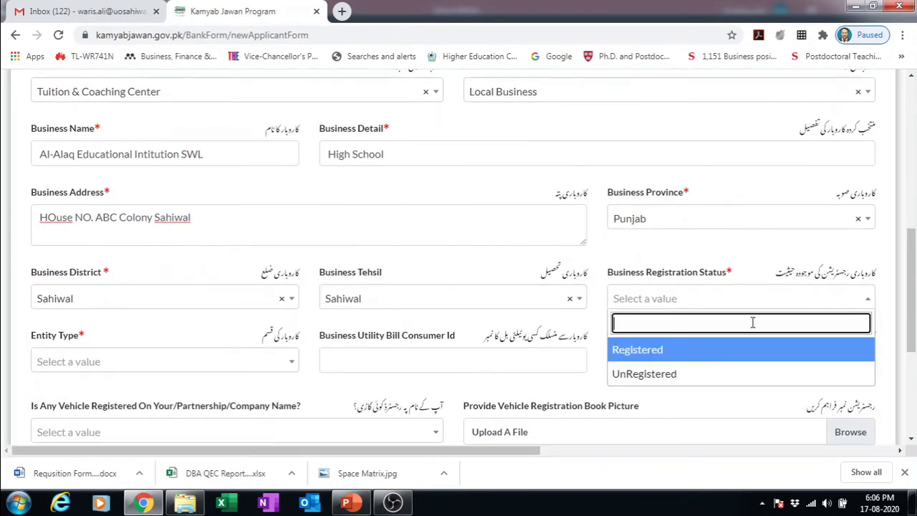
click(675, 378)
drag(914, 276, 914, 199)
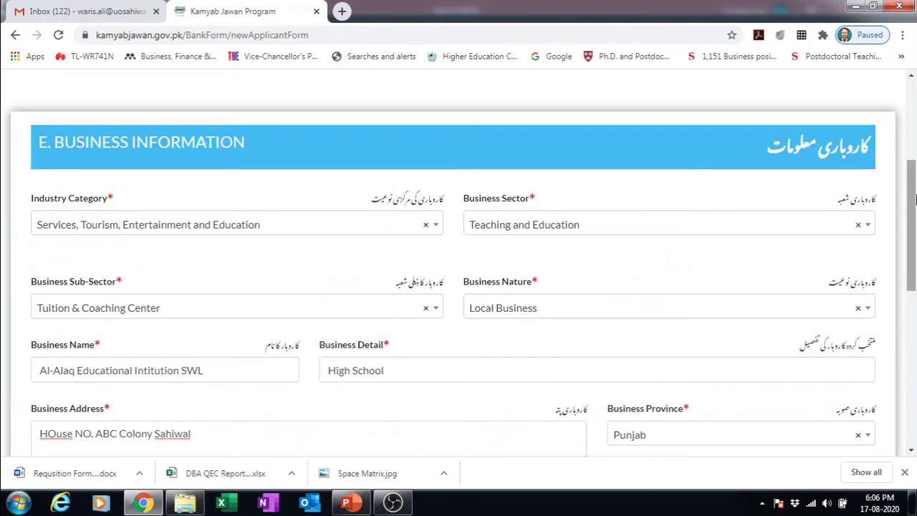
drag(914, 179, 904, 293)
scroll(904, 290, down, 3)
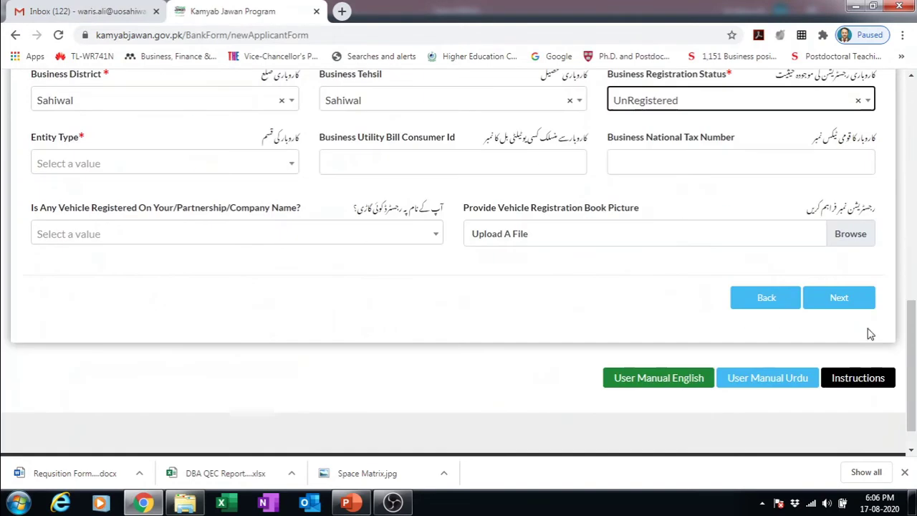
click(832, 299)
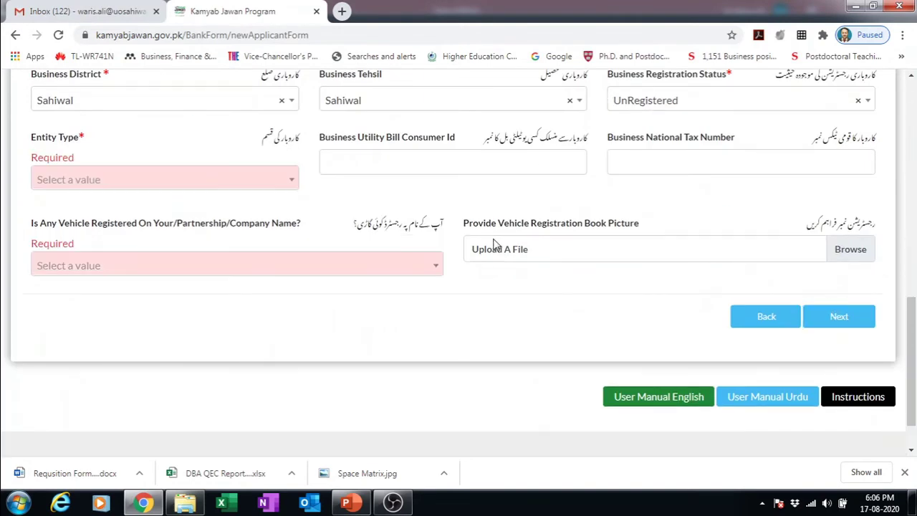
- Set entity type Sole Proprietorship / Individual, answer No to vehicles, and proceed to financing details
click(281, 179)
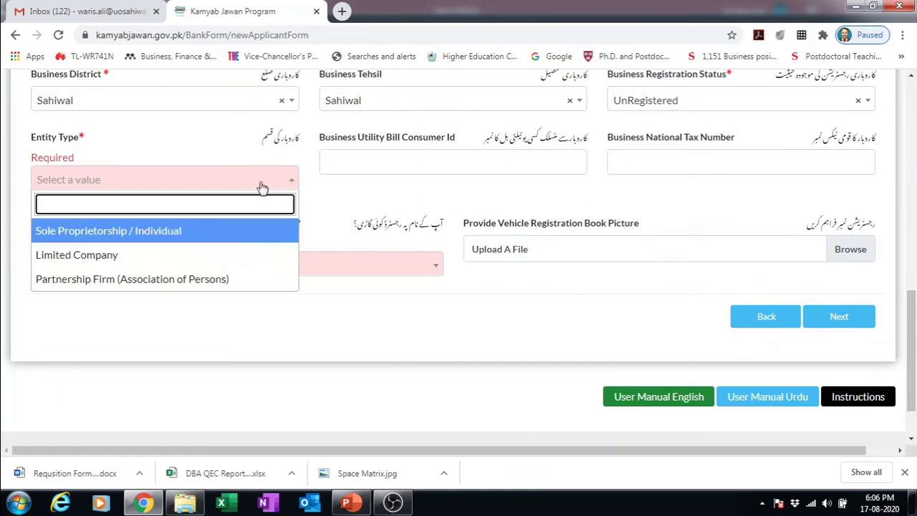
click(170, 241)
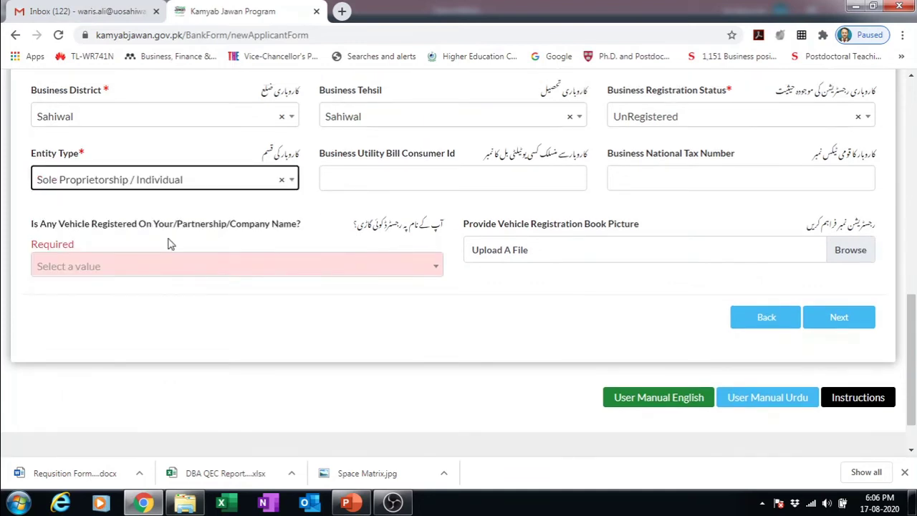
click(308, 269)
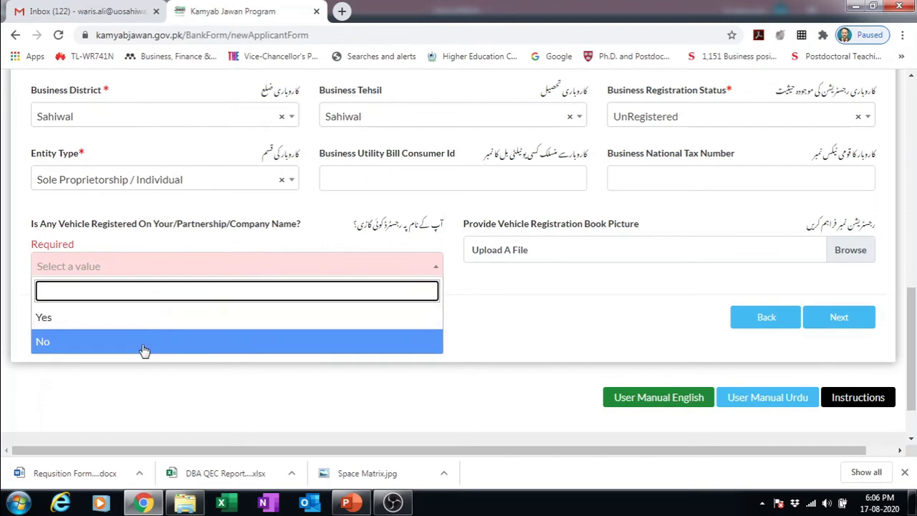
click(144, 348)
click(860, 329)
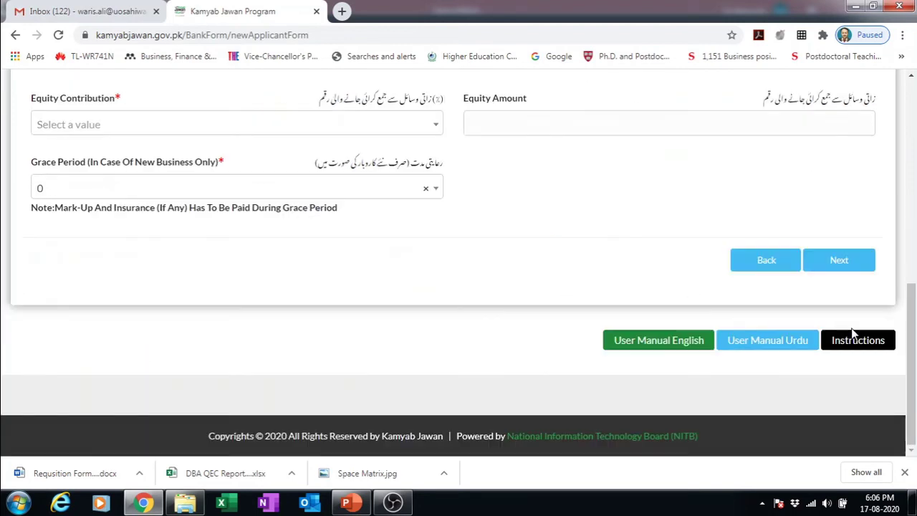
- Choose Working Capital (Including Murabaha), Tier 1 (Rs. 100,000 to 1 Million), and a 5 Years tenure
drag(912, 291, 912, 194)
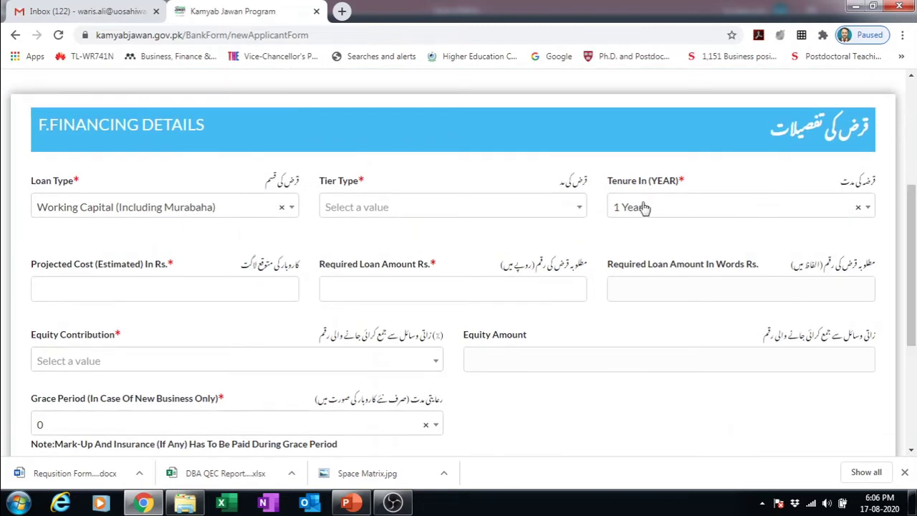
click(244, 209)
click(129, 259)
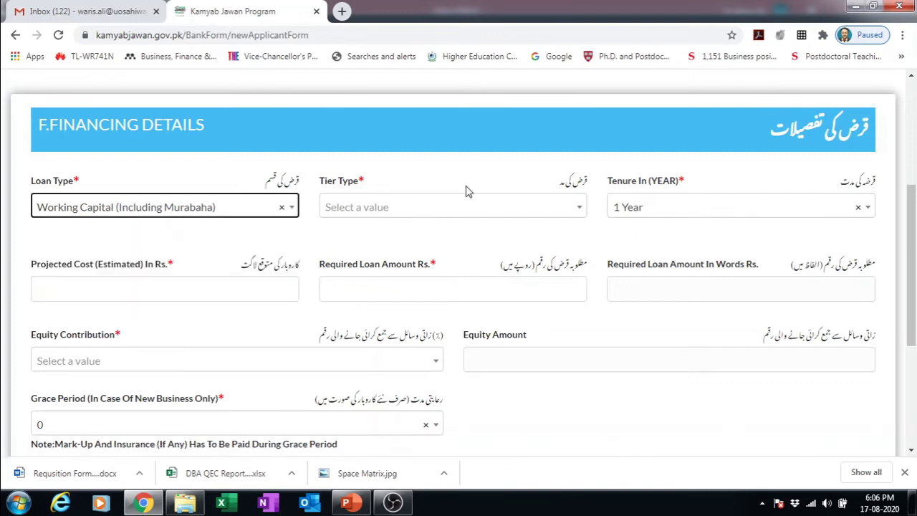
click(466, 208)
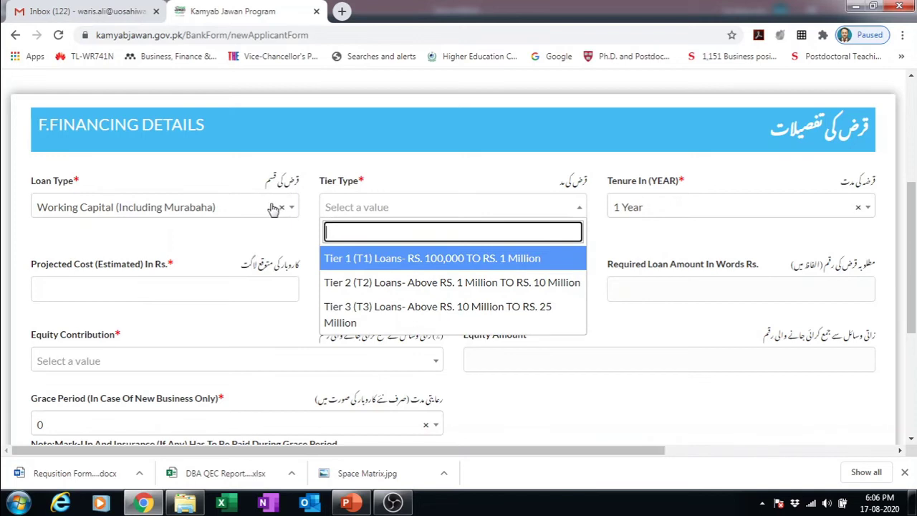
click(292, 210)
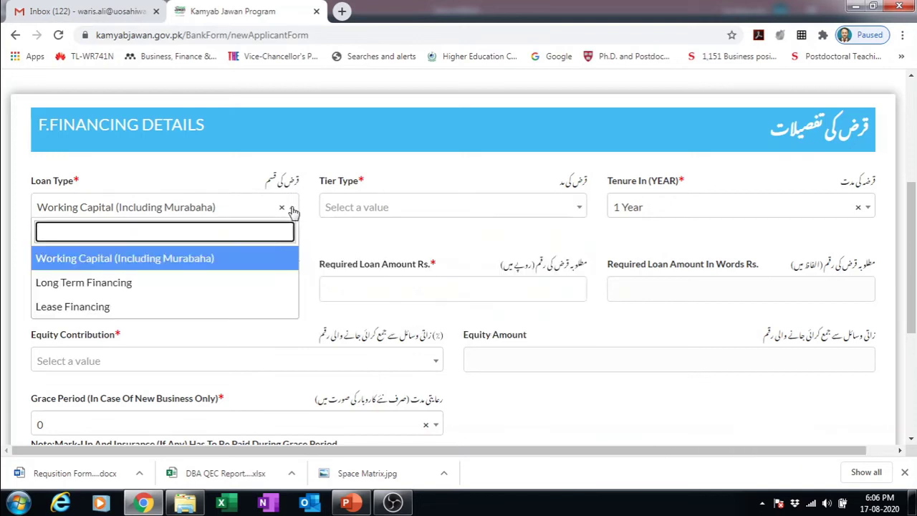
click(415, 203)
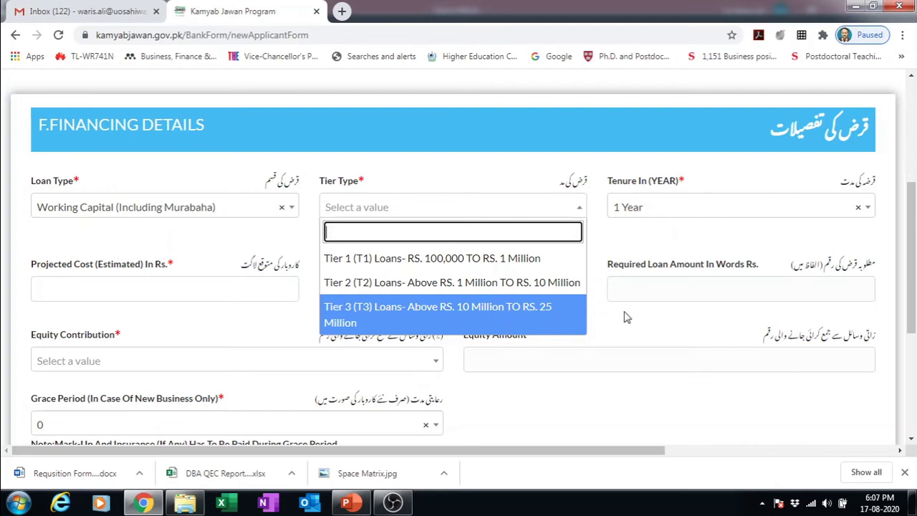
click(514, 265)
click(725, 209)
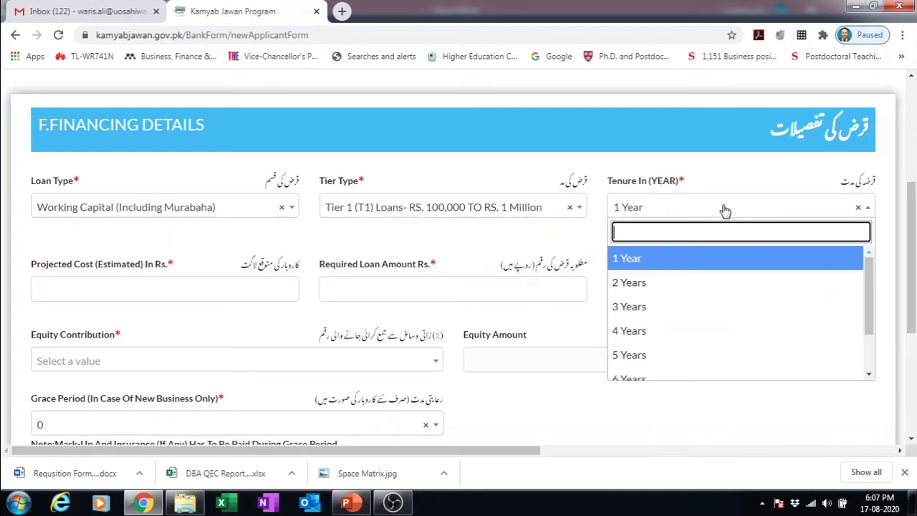
click(630, 358)
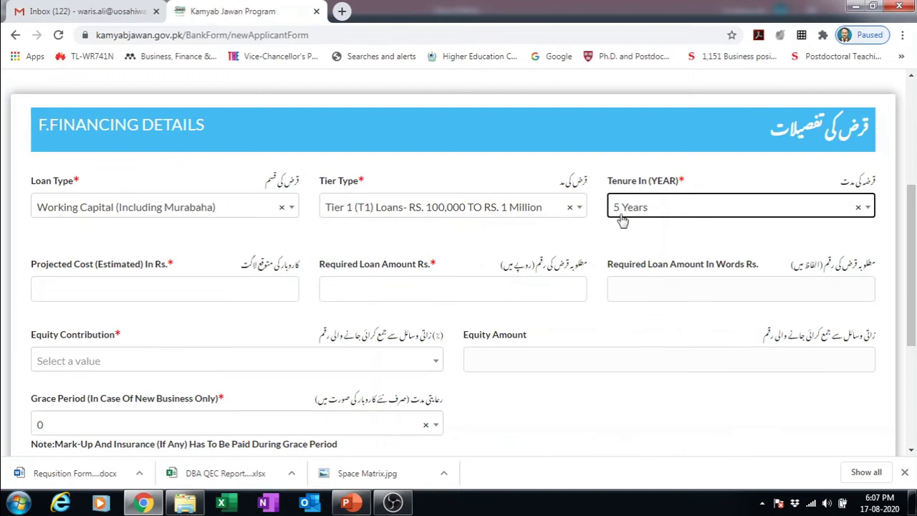
click(181, 294)
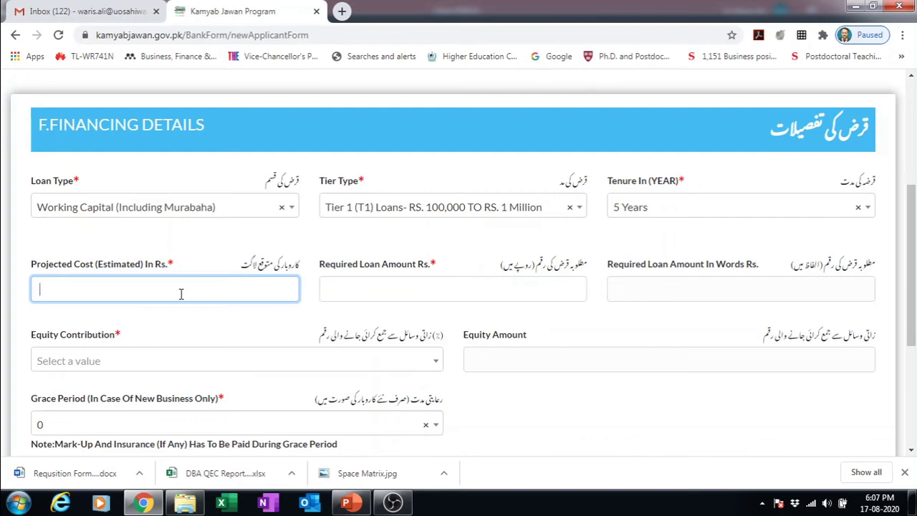
- Enter projected cost 150,0000 and required loan amount 100,0000 (Ten Lakhs)
text(100,000)
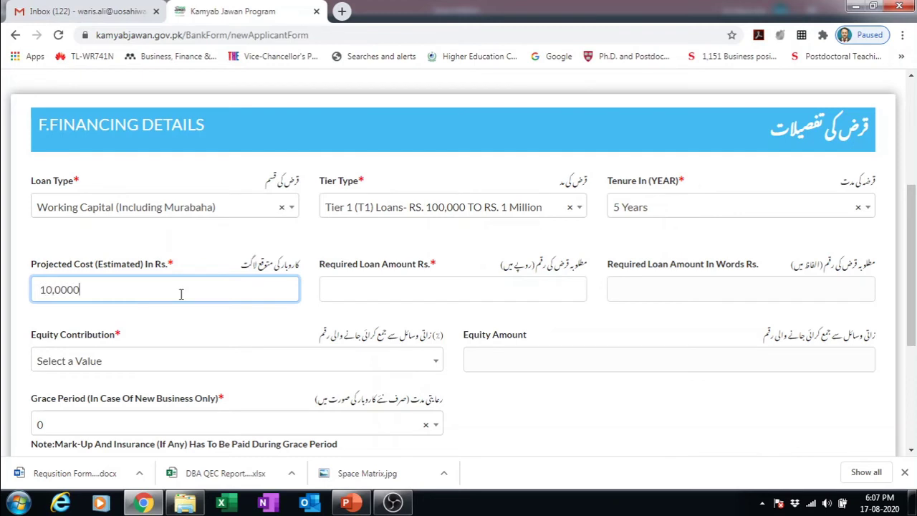
text(0)
click(392, 296)
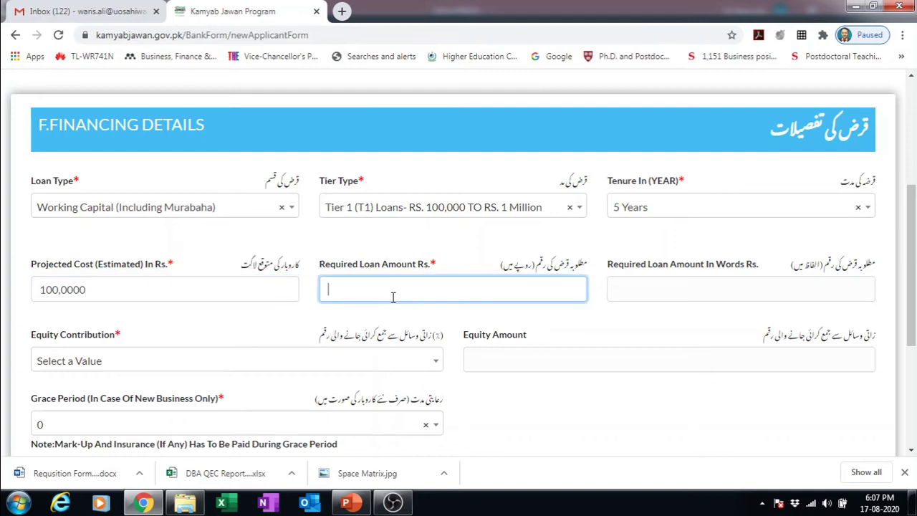
text(8000)
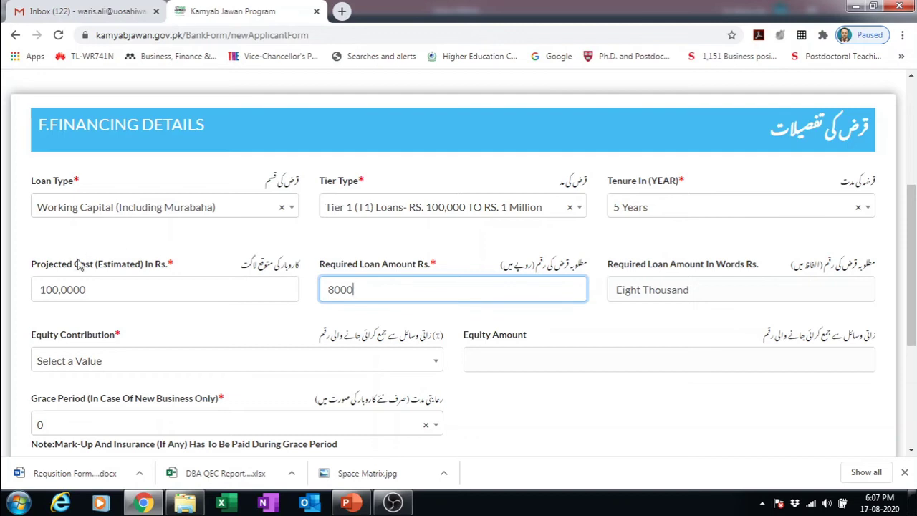
click(50, 290)
key(BackSpace)
text(5)
key(Right)
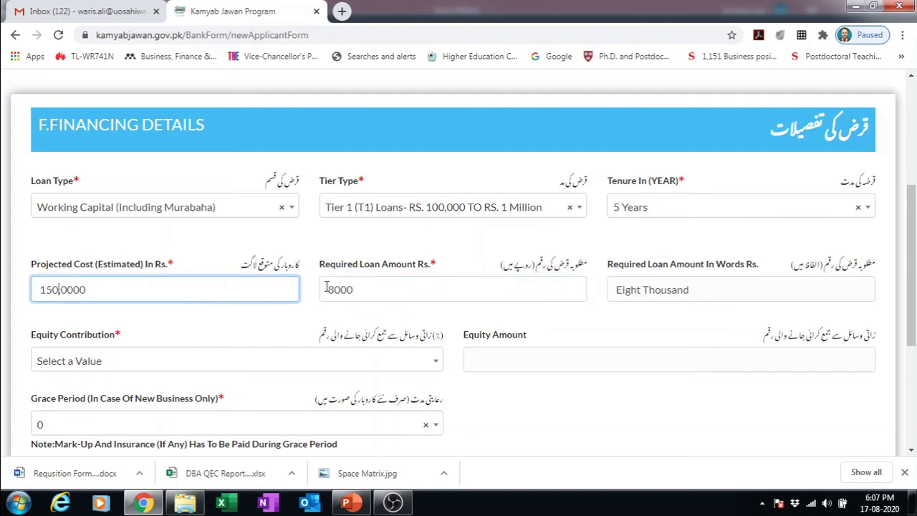
click(325, 287)
key(Delete)
key(Delete)
key(Delete)
key(End)
text(1,0000)
key(BackSpace)
key(BackSpace)
key(BackSpace)
key(BackSpace)
key(BackSpace)
key(BackSpace)
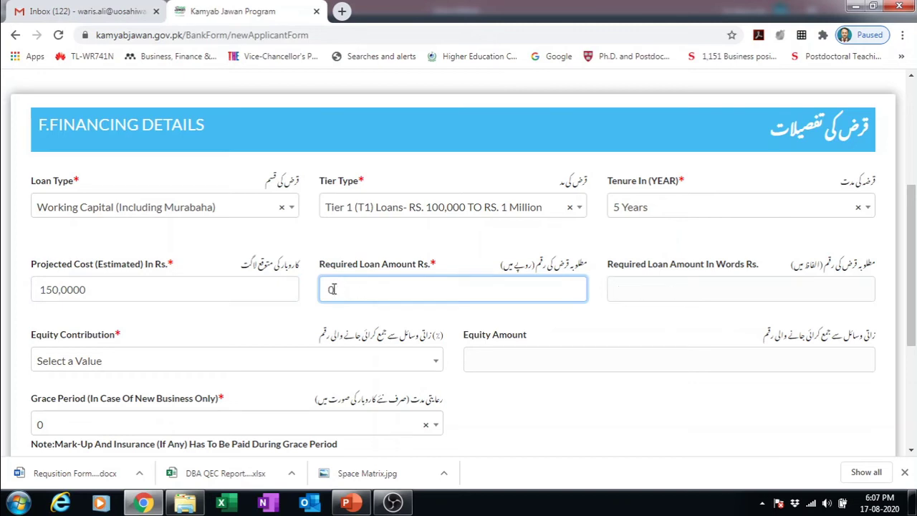
text(100,0000)
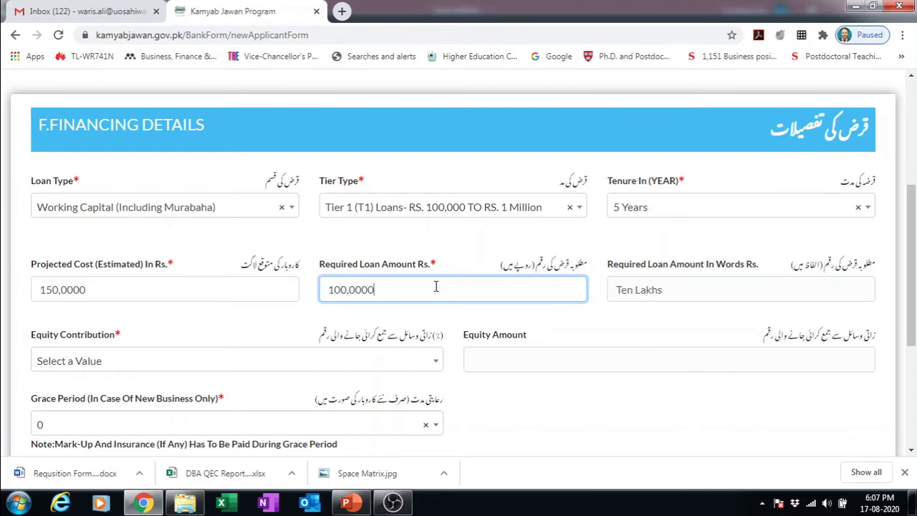
click(668, 287)
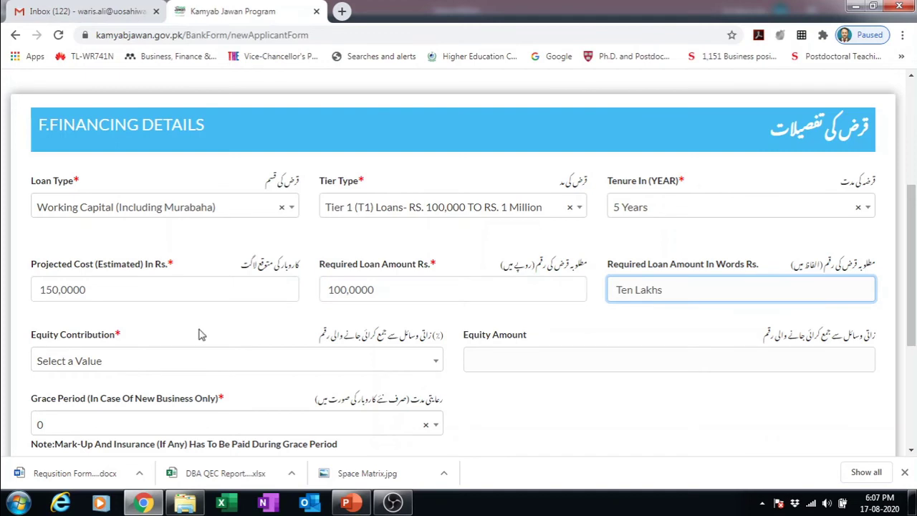
- Set equity contribution to 30% and advance to the Business Plan section
click(263, 366)
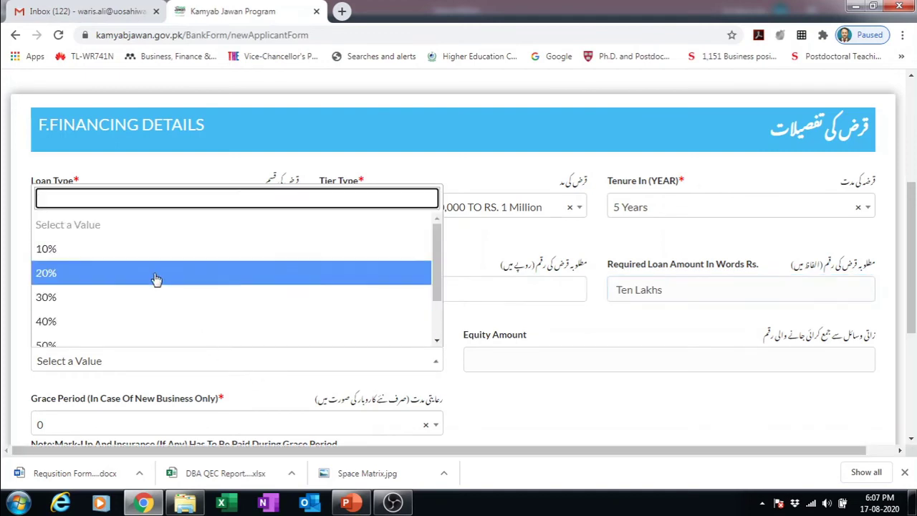
click(130, 323)
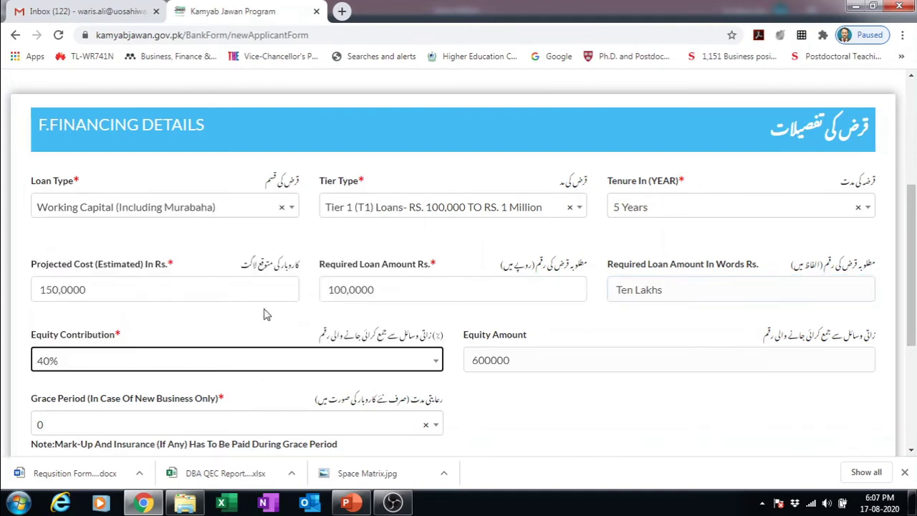
click(434, 363)
click(158, 304)
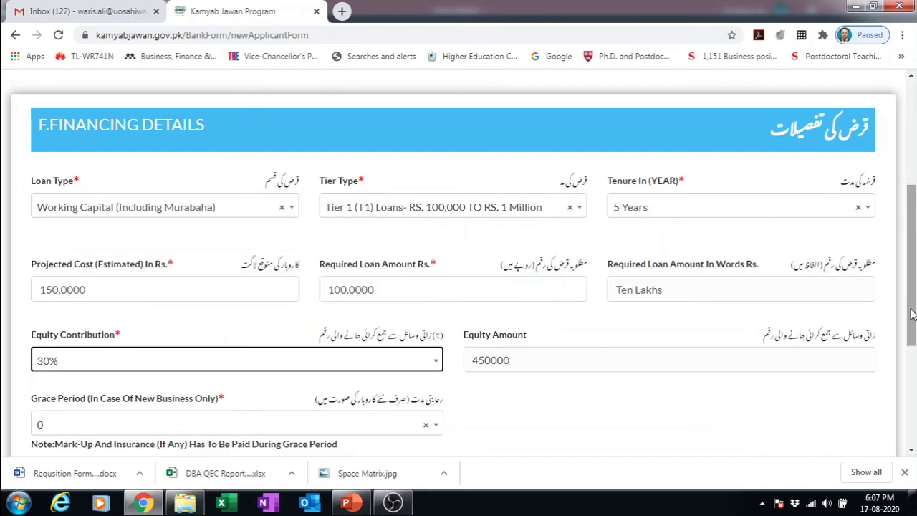
drag(911, 313, 911, 329)
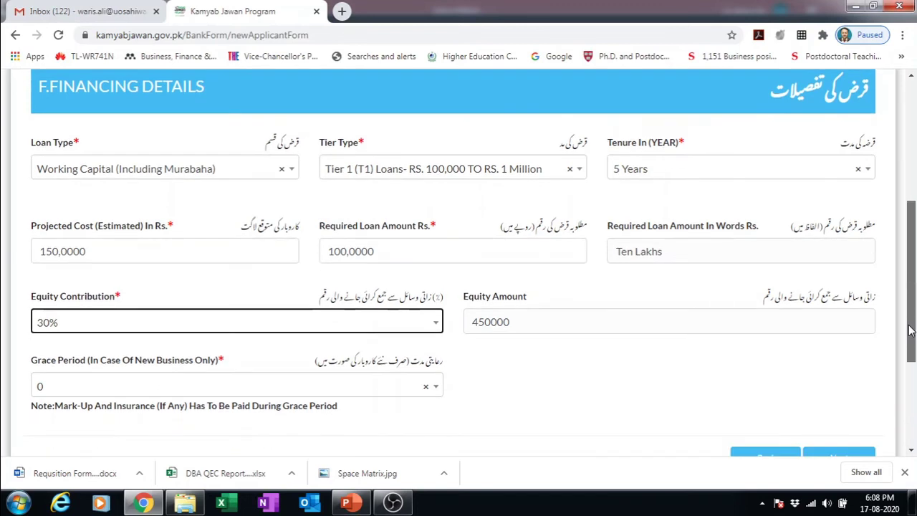
drag(911, 330, 904, 353)
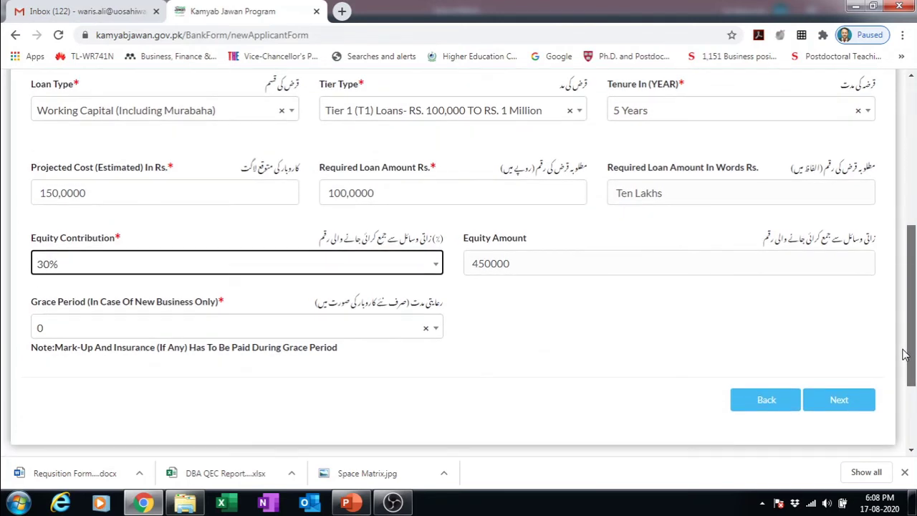
drag(903, 354, 904, 354)
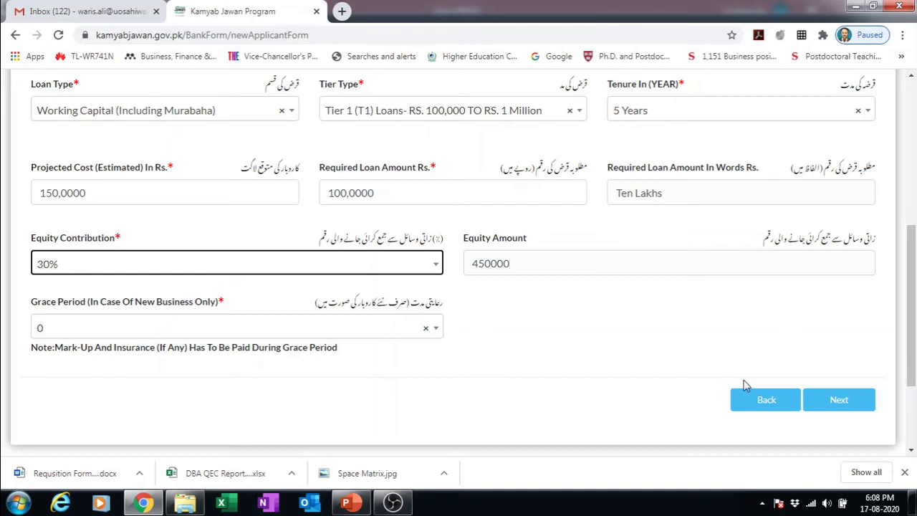
click(839, 398)
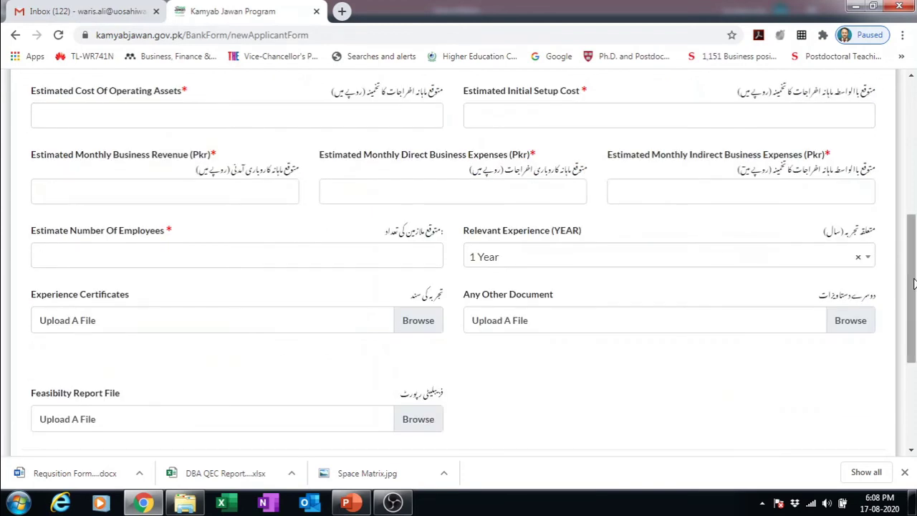
- Enter the estimated initial setup cost, replacing 80,0000 with 1000000
drag(906, 280, 905, 227)
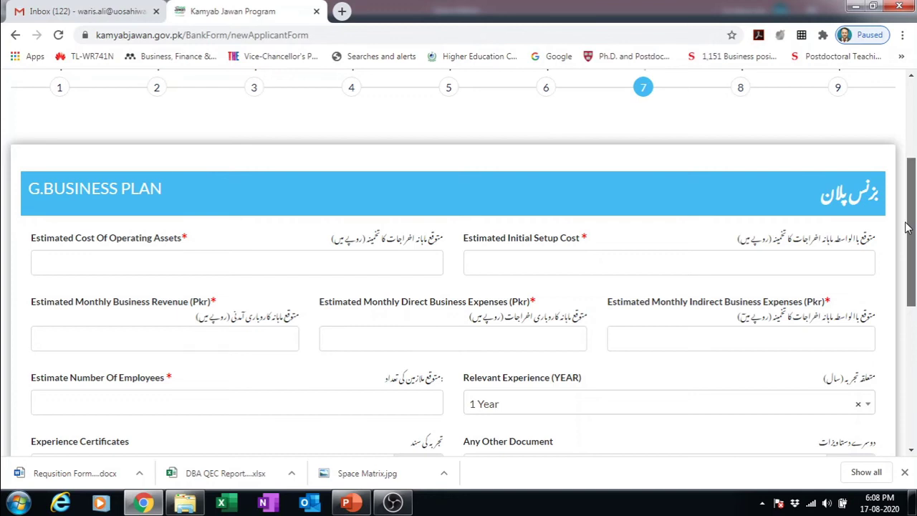
drag(906, 228, 905, 236)
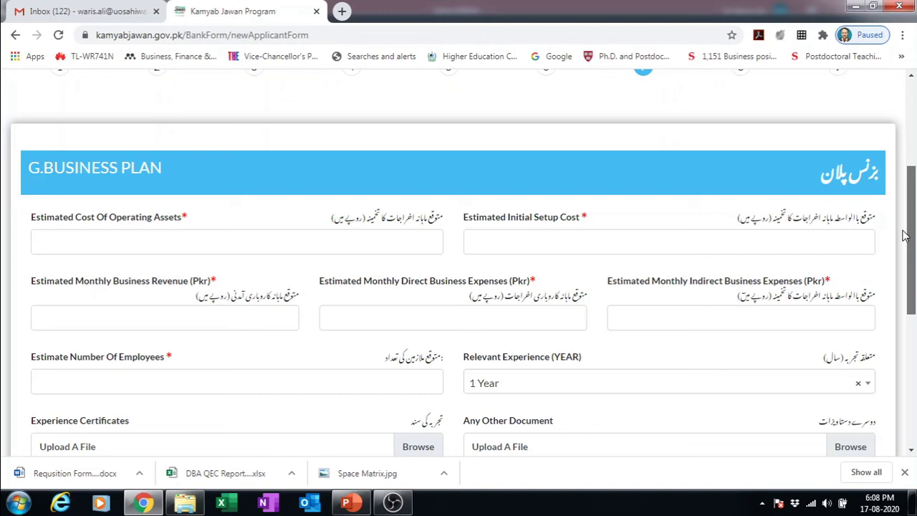
drag(904, 237, 905, 238)
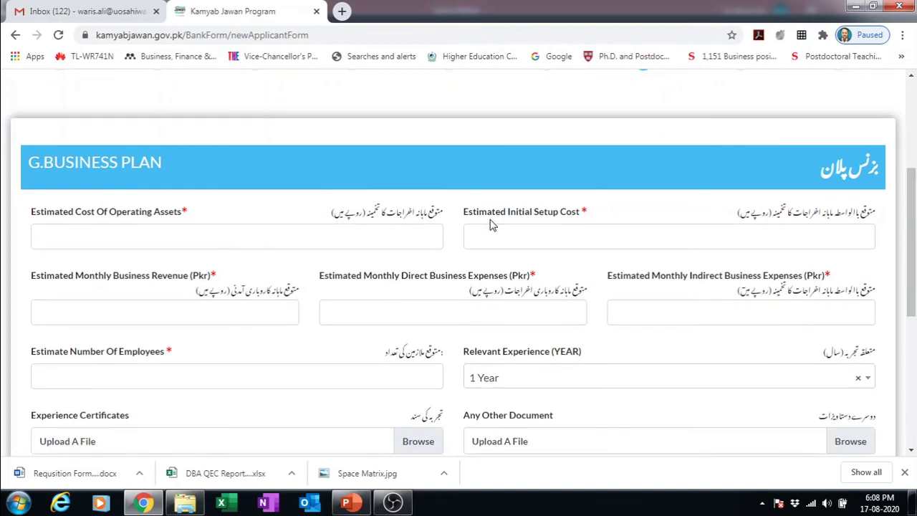
click(501, 238)
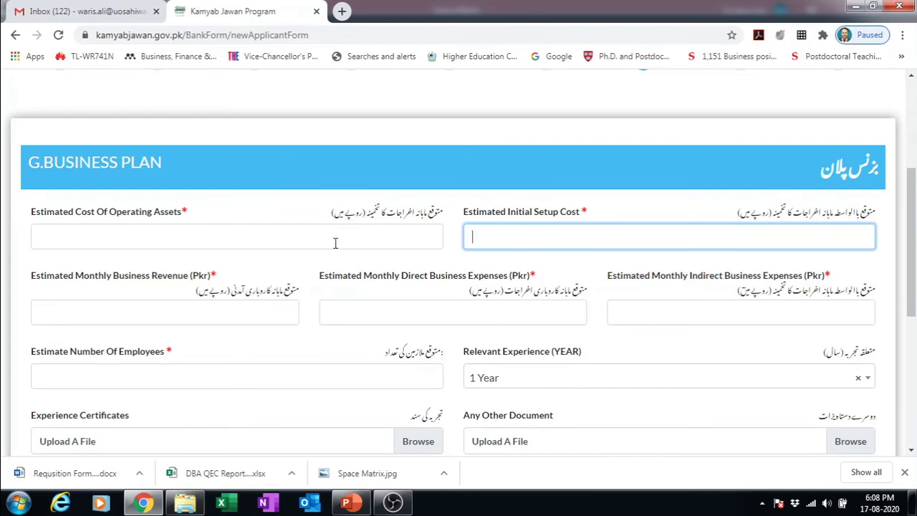
click(310, 237)
click(494, 240)
text(80,0000)
click(315, 237)
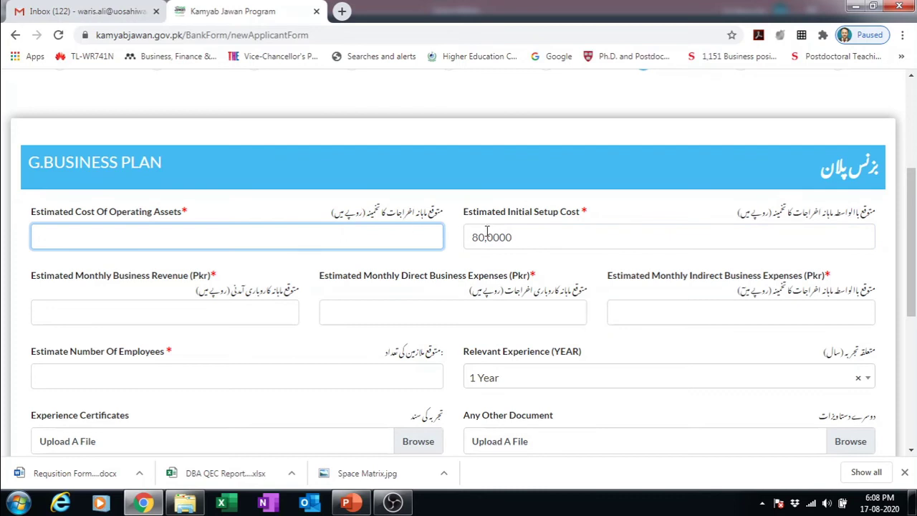
double_click(515, 239)
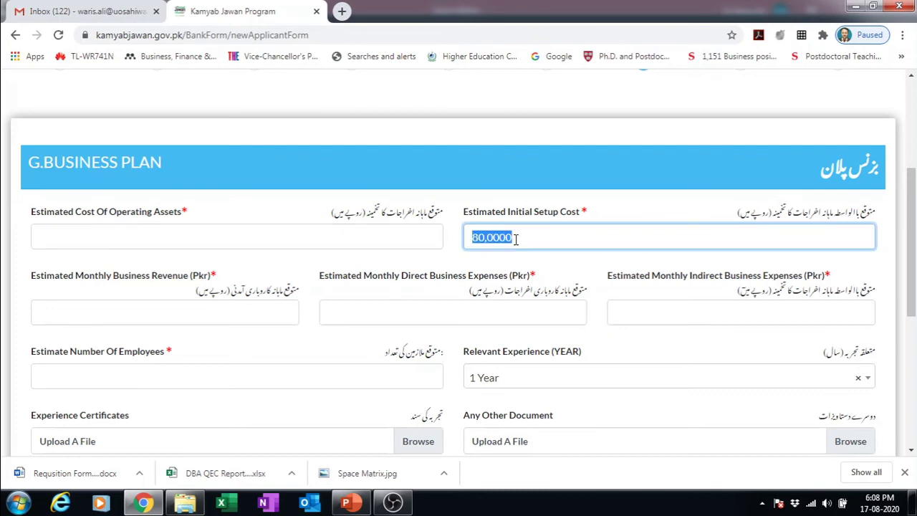
text(1000000)
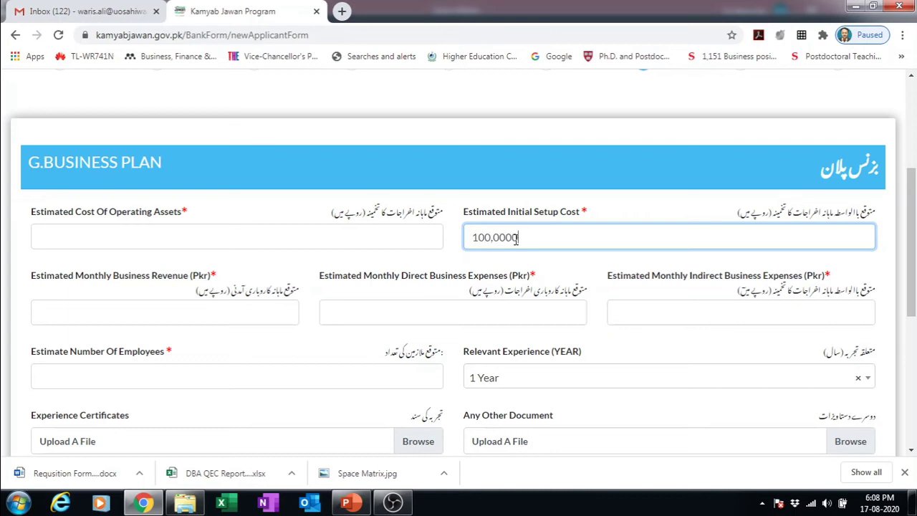
- Set operating assets cost to 40,0000 and correct the initial setup cost to 110,0000
click(317, 238)
text(30,0000)
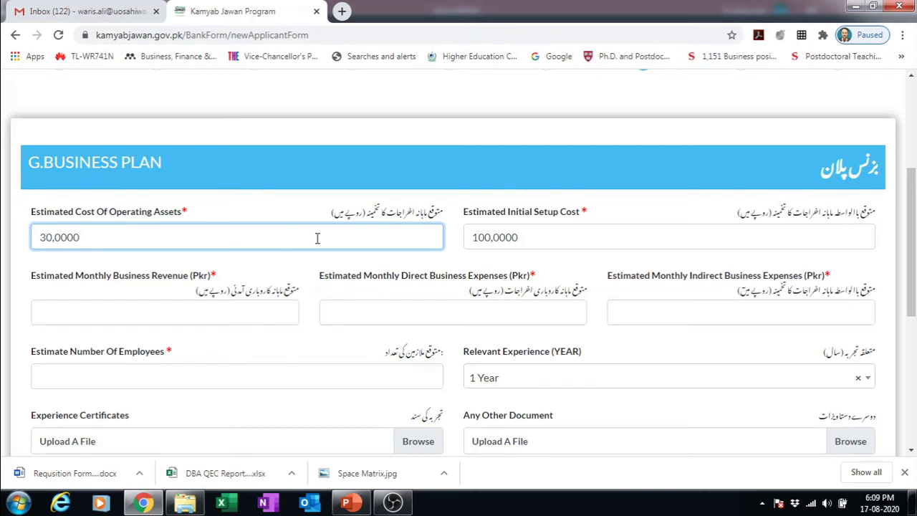
click(591, 237)
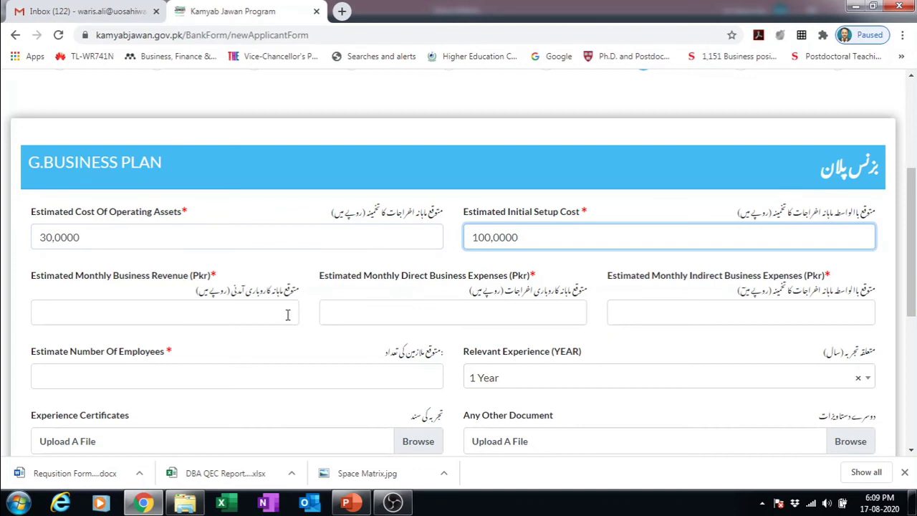
click(48, 236)
key(BackSpace)
text(40)
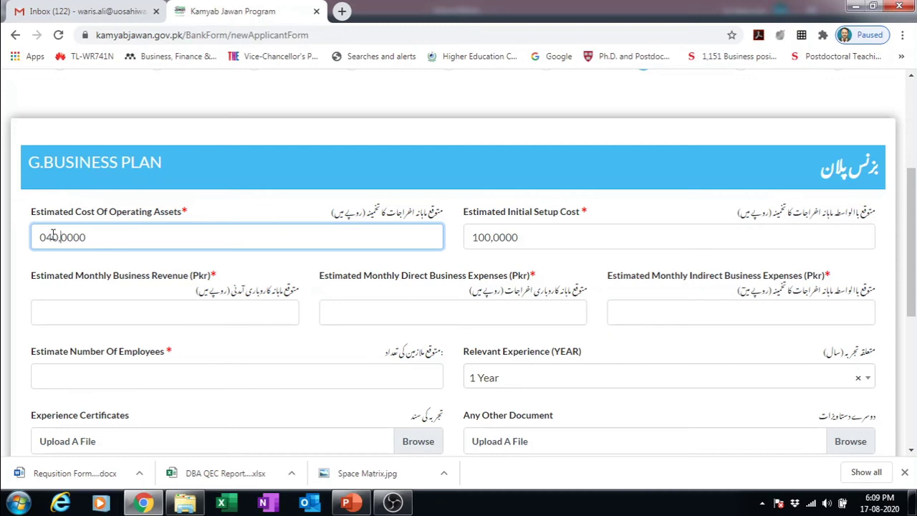
key(BackSpace)
key(Left)
text(4)
key(Delete)
click(485, 238)
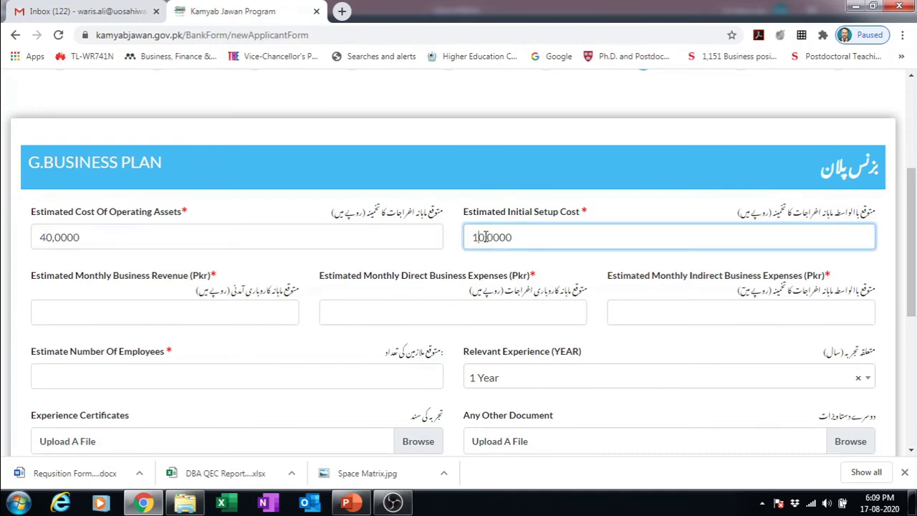
text(1)
- Enter monthly revenue 20,0000, direct expenses 14,0000 and indirect expenses 1,0000
click(257, 312)
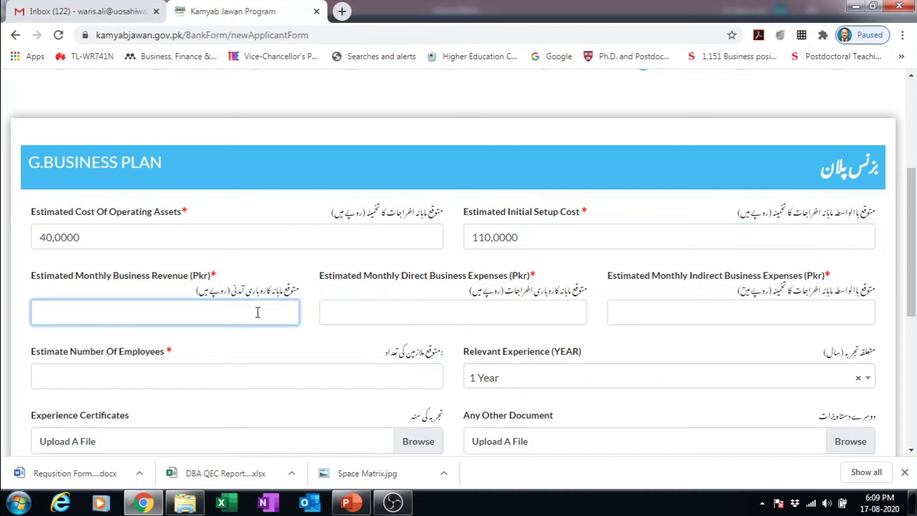
text(20,0000)
click(478, 315)
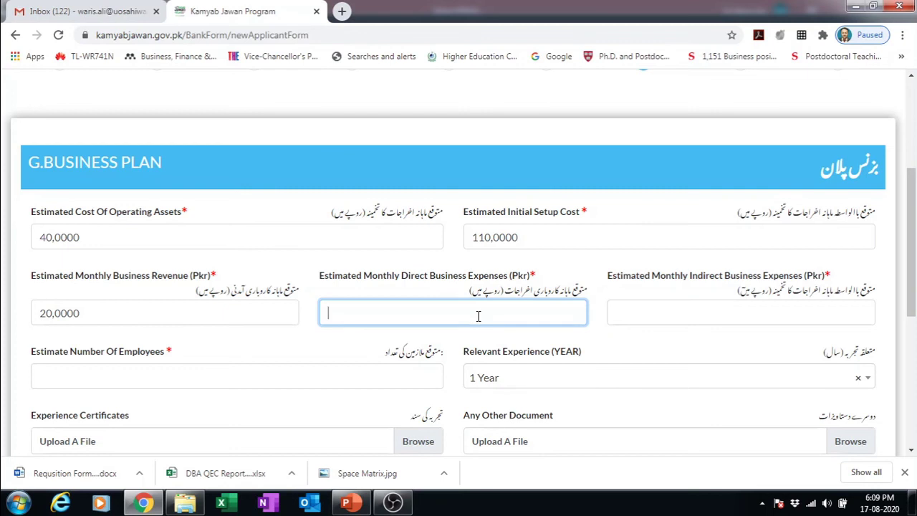
text(0)
key(BackSpace)
text(1400000)
key(BackSpace)
click(702, 316)
text(1,0000)
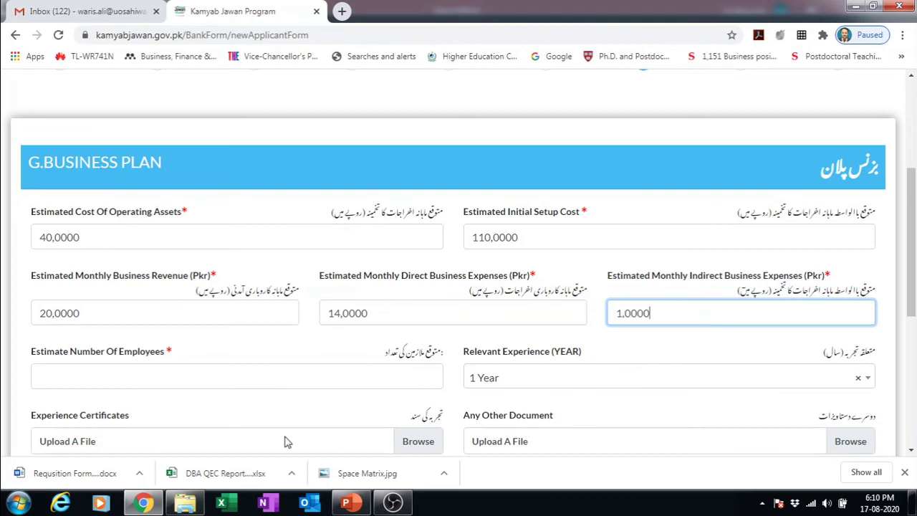
- Enter 10 employees and choose 4 Years of relevant experience
click(252, 383)
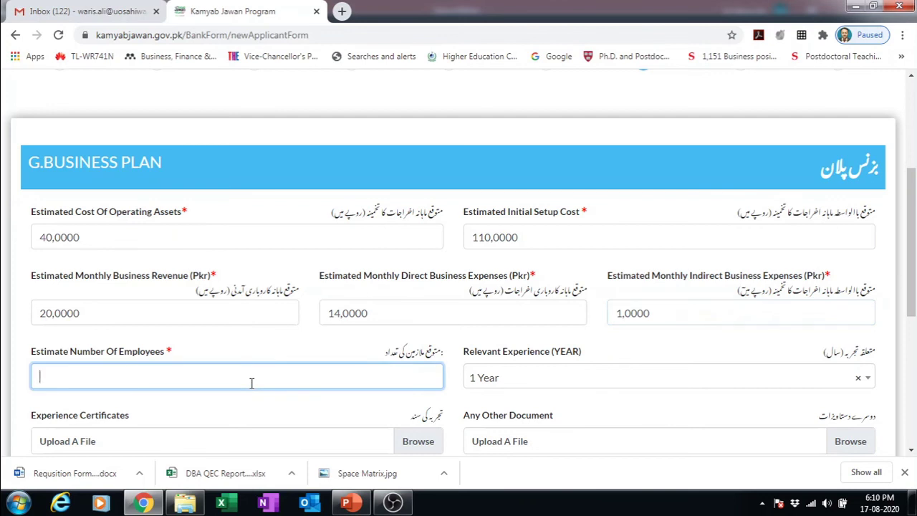
text(10)
click(567, 381)
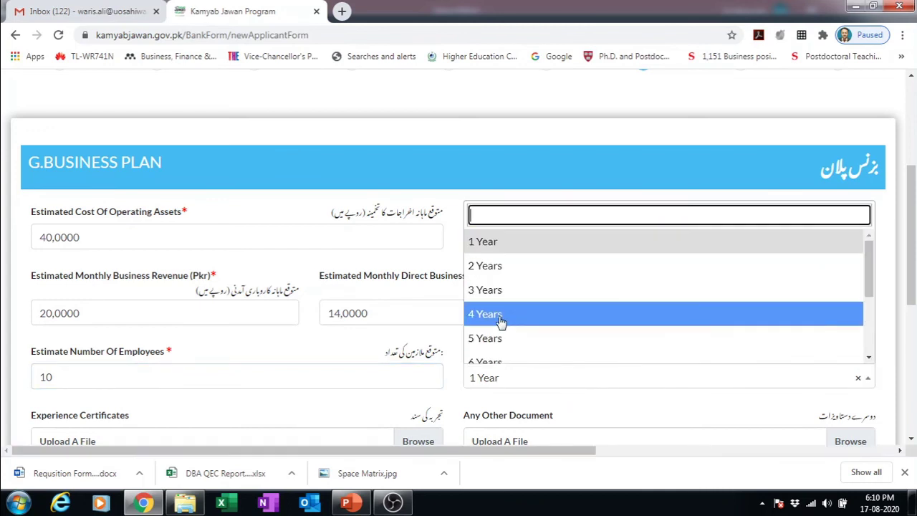
click(499, 315)
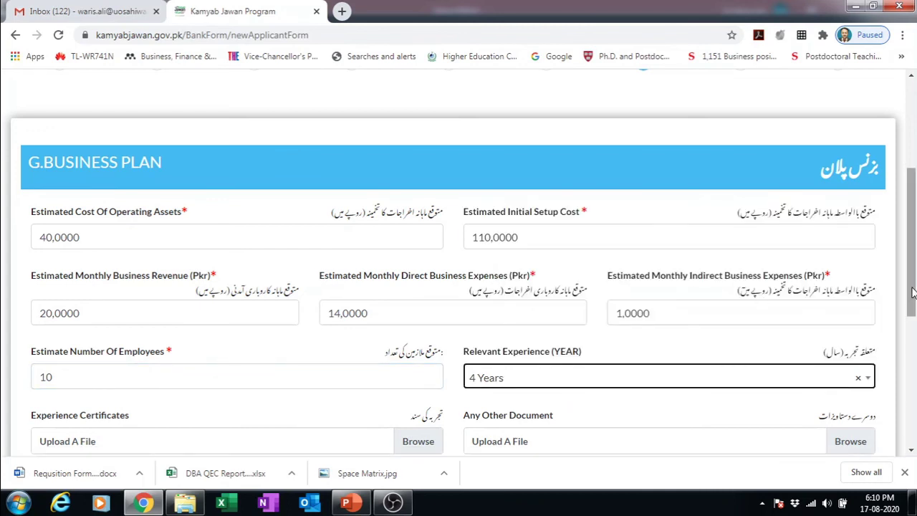
drag(905, 295, 912, 345)
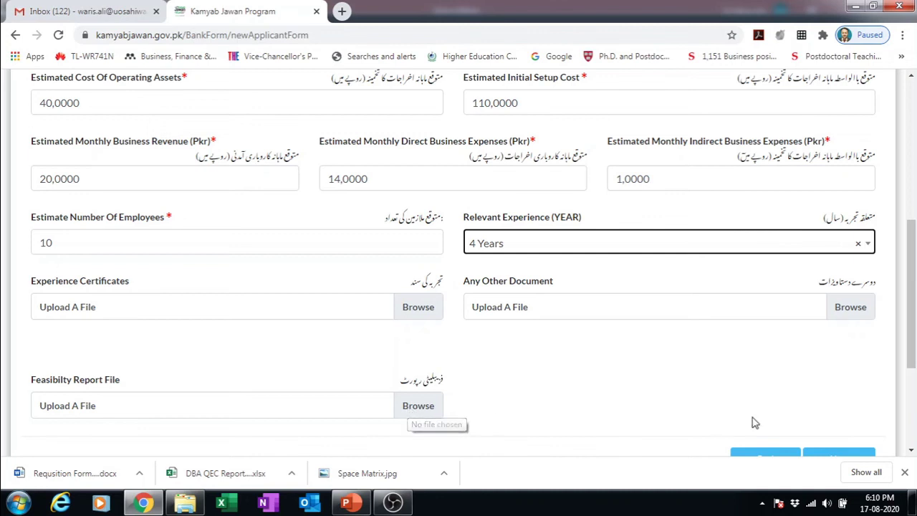
- Move to Financing History, answer No to Loan Defaulter, and continue to References
scroll(911, 361, down, 2)
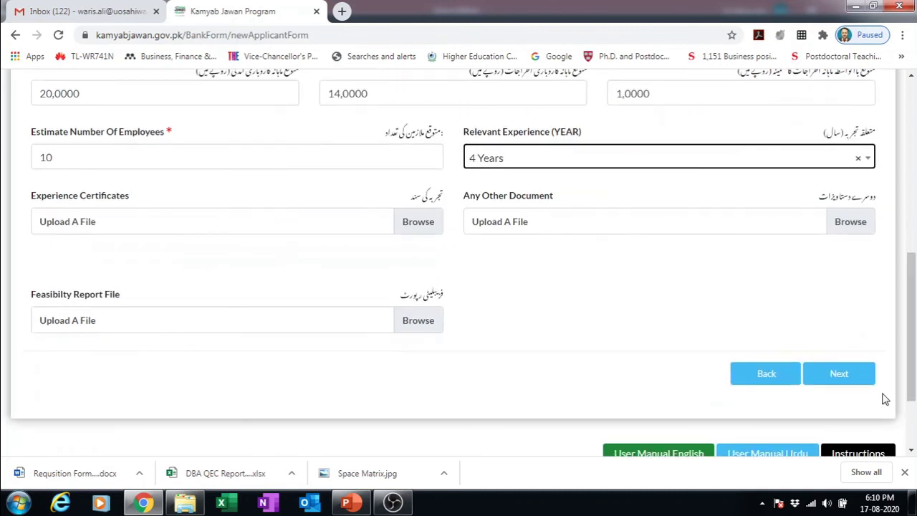
click(845, 373)
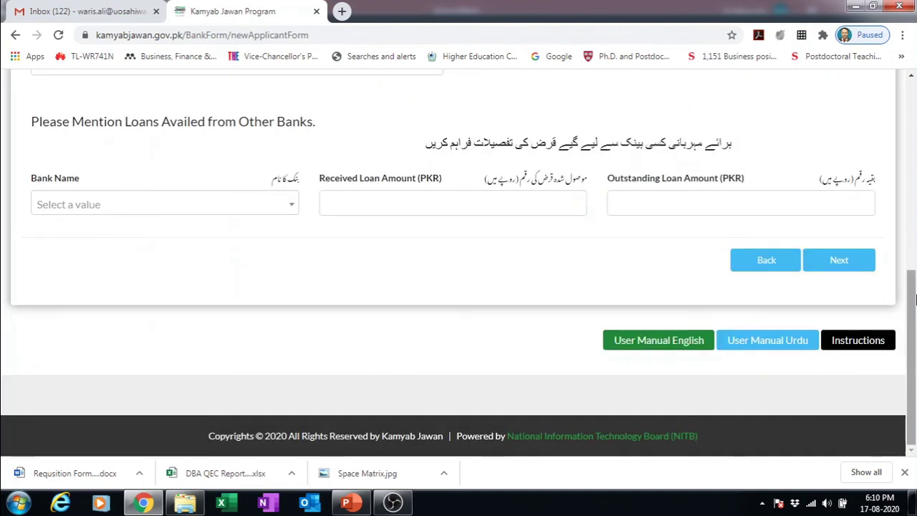
drag(912, 295, 906, 204)
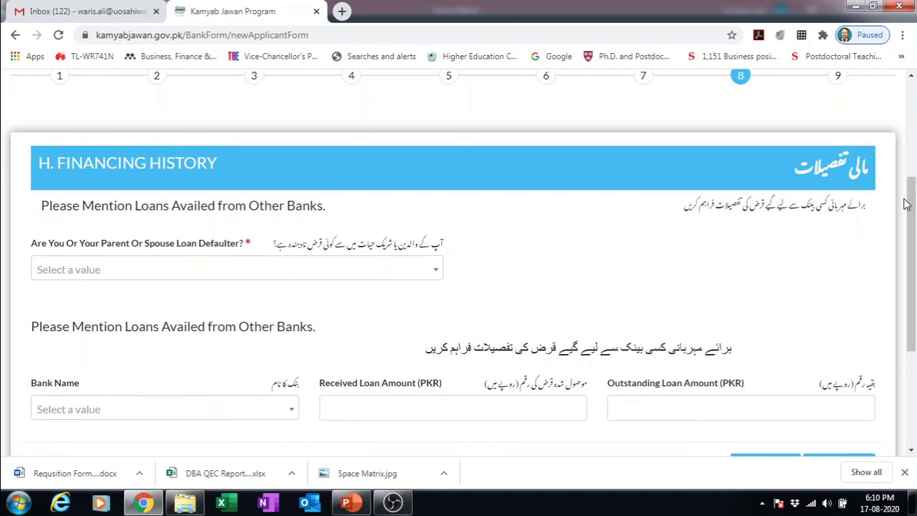
click(433, 273)
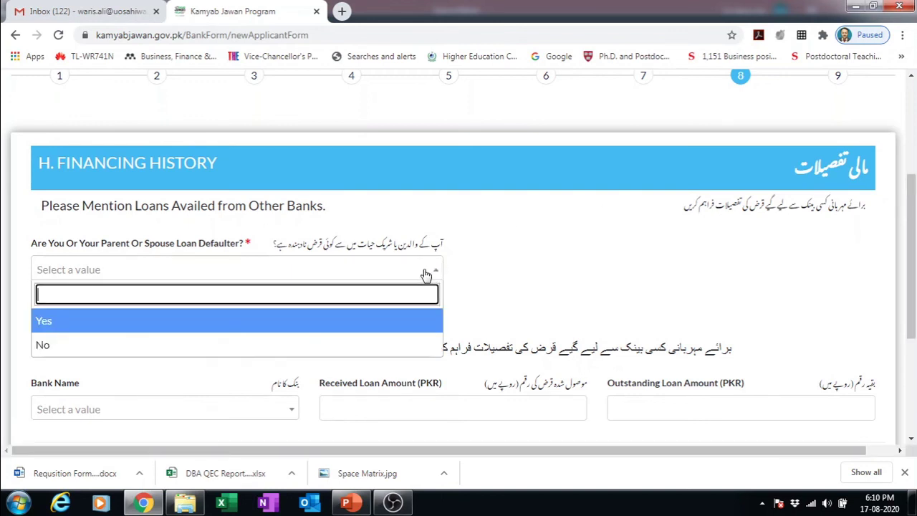
click(151, 343)
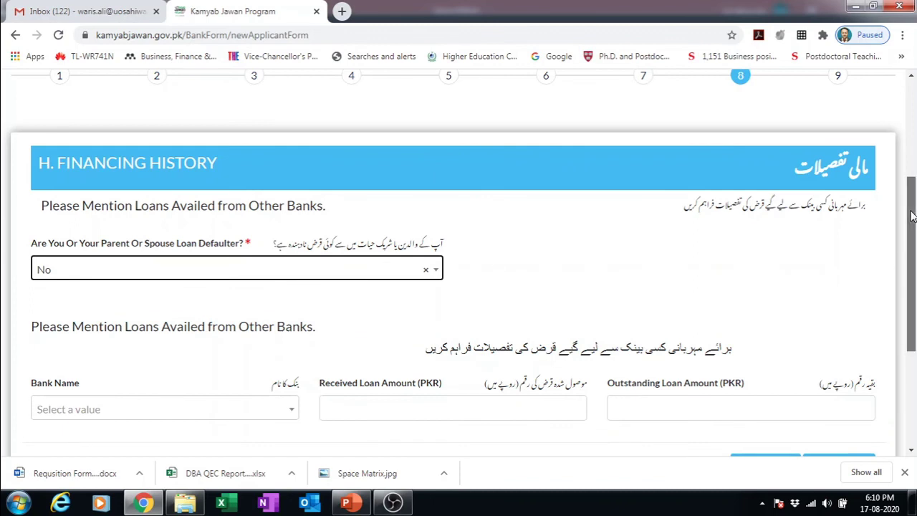
drag(911, 216, 911, 252)
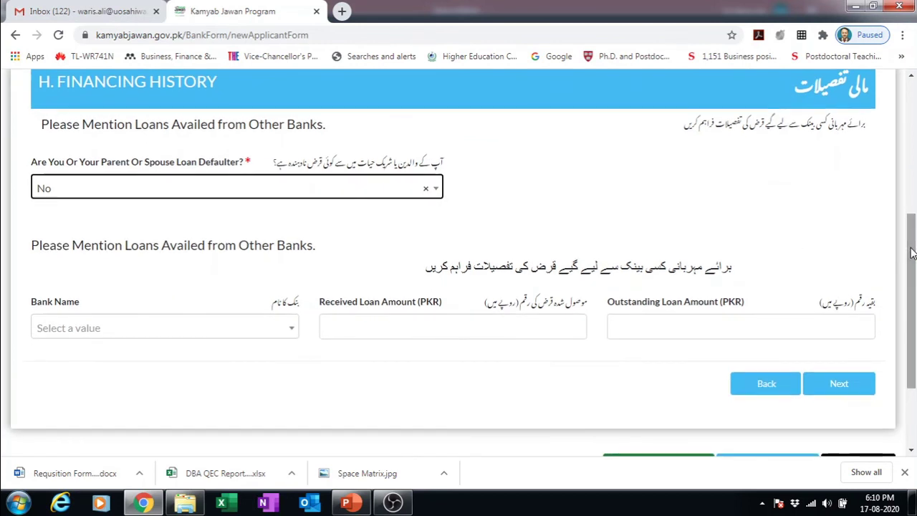
click(847, 384)
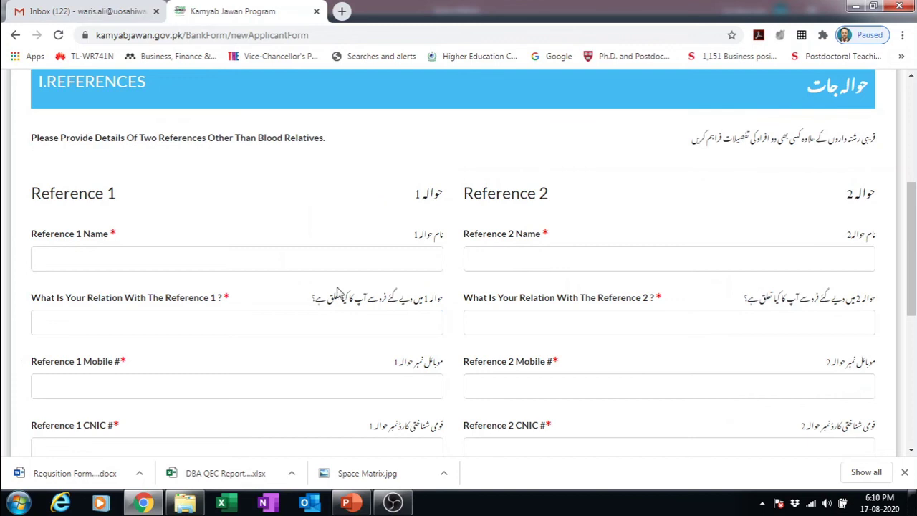
- Enter the Reference 1 and Reference 2 names, correcting the typo in the second name
drag(913, 234, 912, 268)
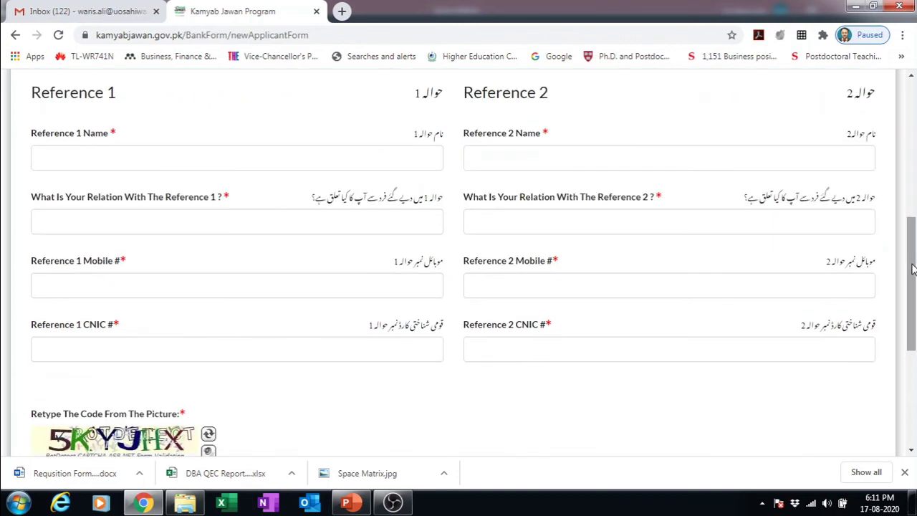
click(327, 153)
text(Ali)
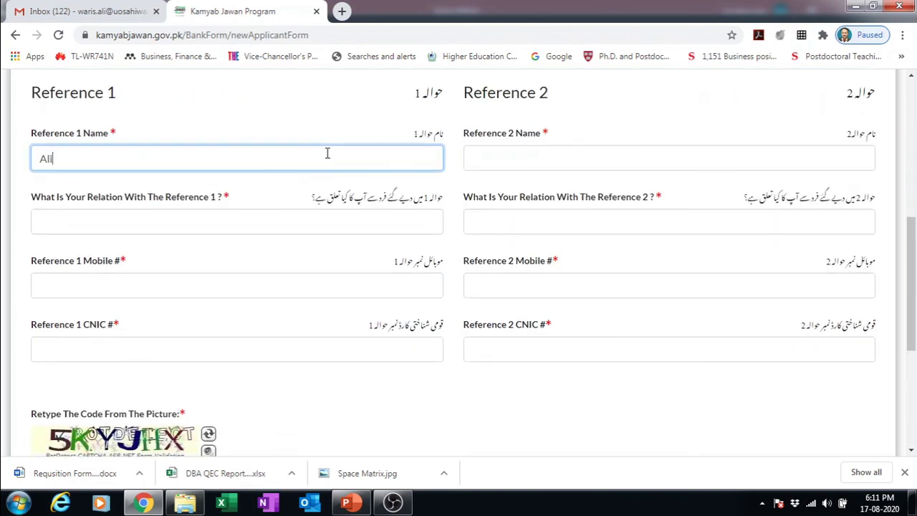
click(568, 161)
text(A)
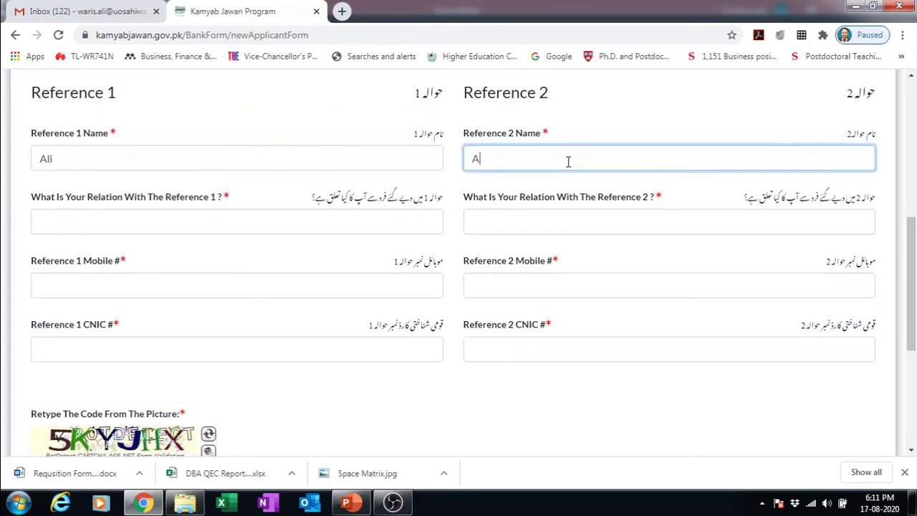
text(Ah)
key(BackSpace)
key(BackSpace)
text(Ahsan)
- Set the relation of both references to 'Family friend', fixing the spelling in the first
click(215, 220)
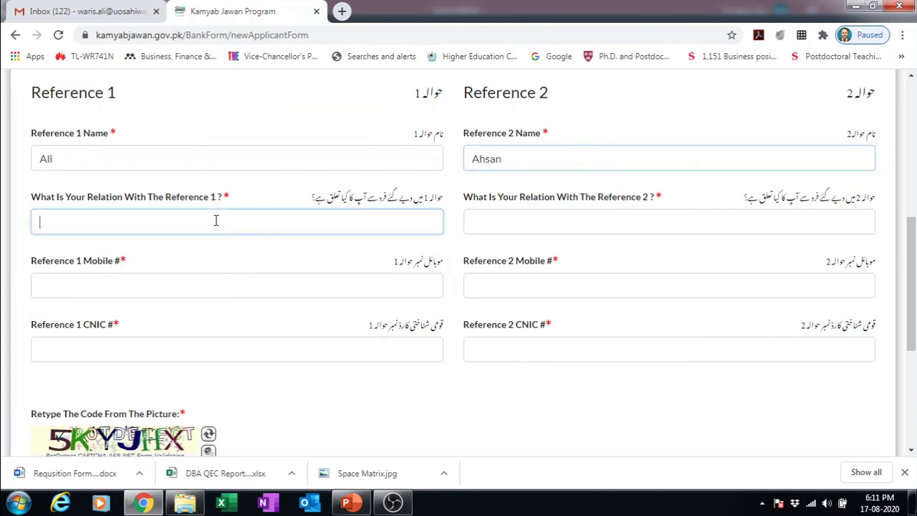
text(F)
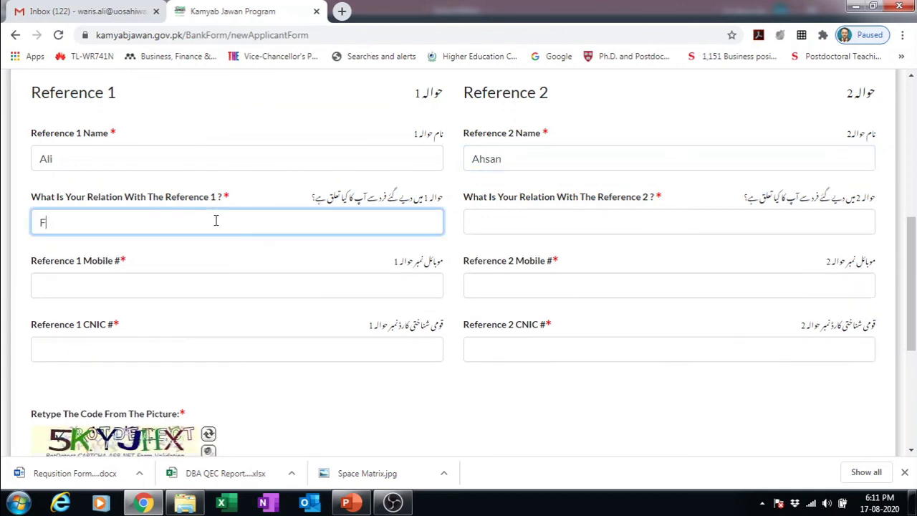
text(Familiy)
key(BackSpace)
key(BackSpace)
key(BackSpace)
text(liy)
key(BackSpace)
key(BackSpace)
text(y frined)
key(BackSpace)
key(BackSpace)
key(BackSpace)
key(BackSpace)
text(end)
click(520, 222)
text(Family friend)
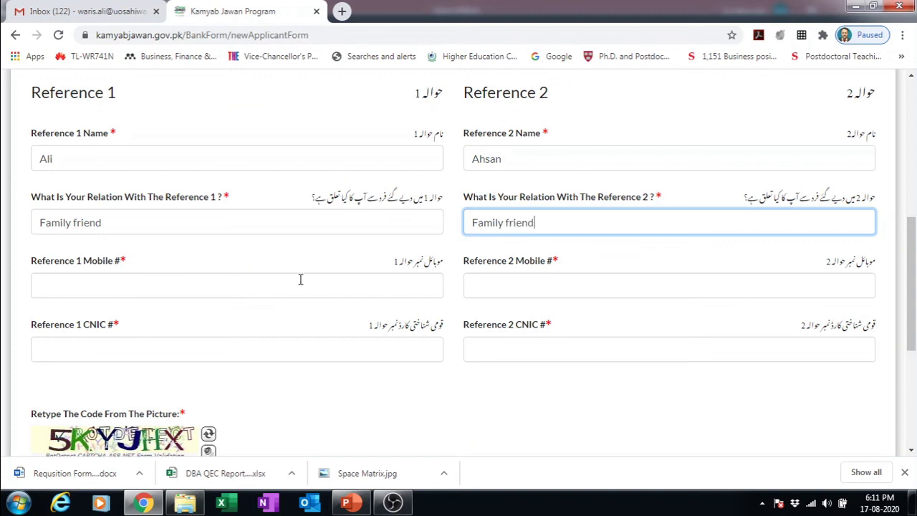
- Enter the mobile numbers for Reference 1 and Reference 2
click(300, 280)
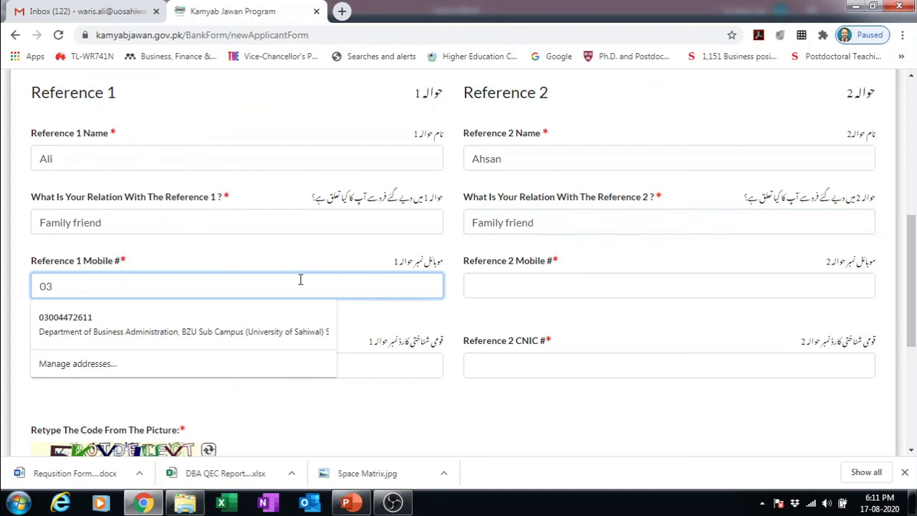
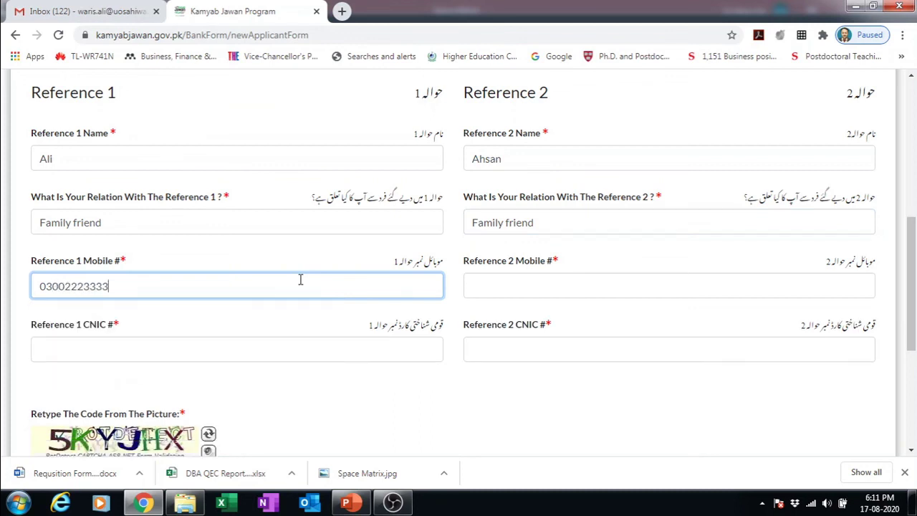
click(485, 283)
text(03)
text(0033333)
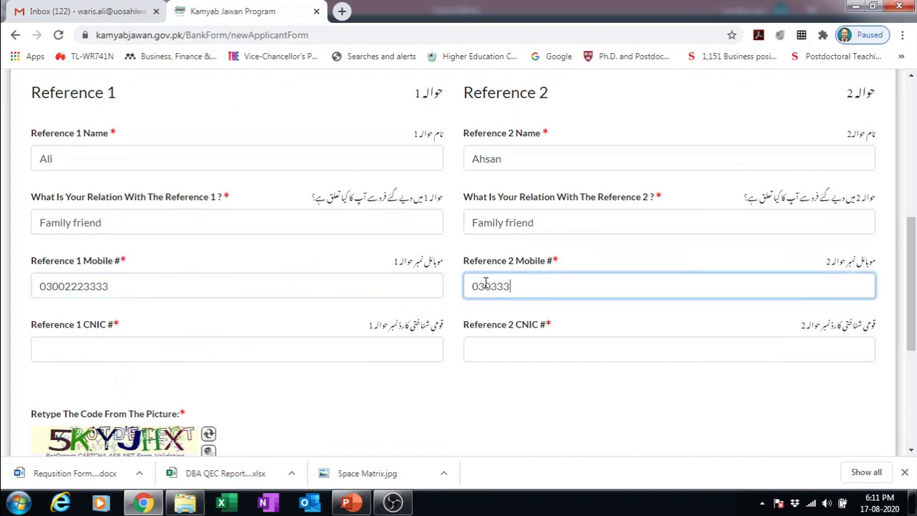
text(3)
- Enter both references' CNIC numbers and remove the hyphens so they are plain digits
click(239, 354)
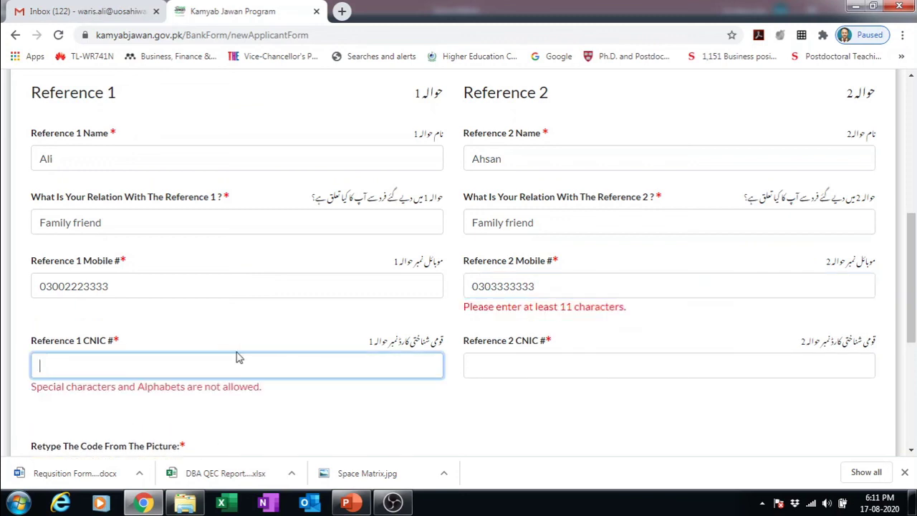
text(1122)
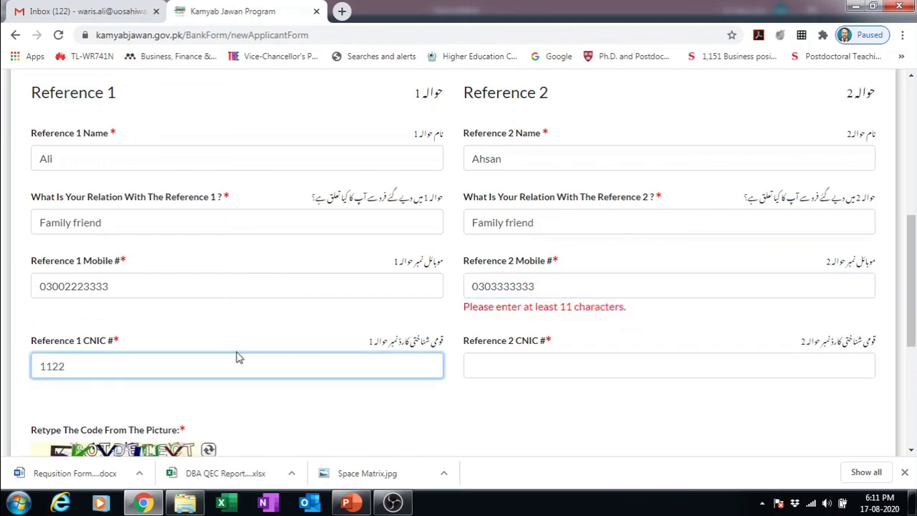
text(2-2222221)
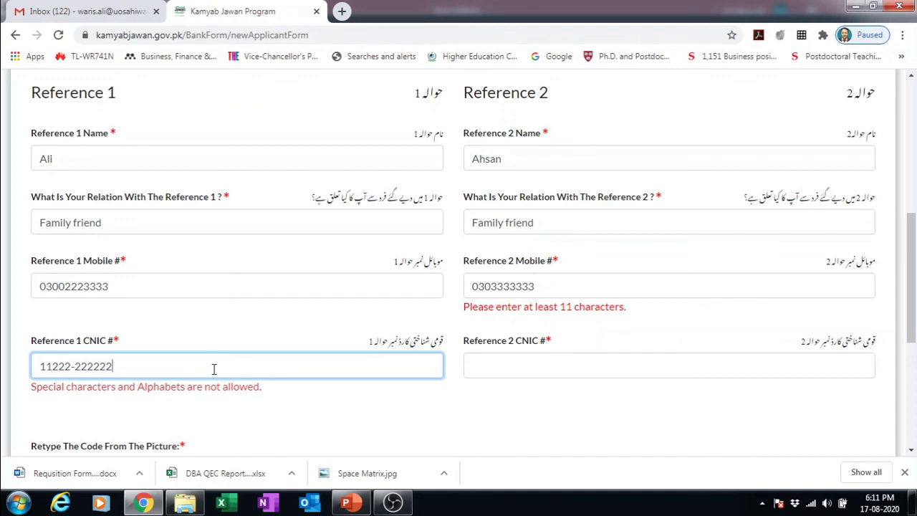
click(76, 366)
key(BackSpace)
text(1)
click(509, 366)
text(11113-33345)
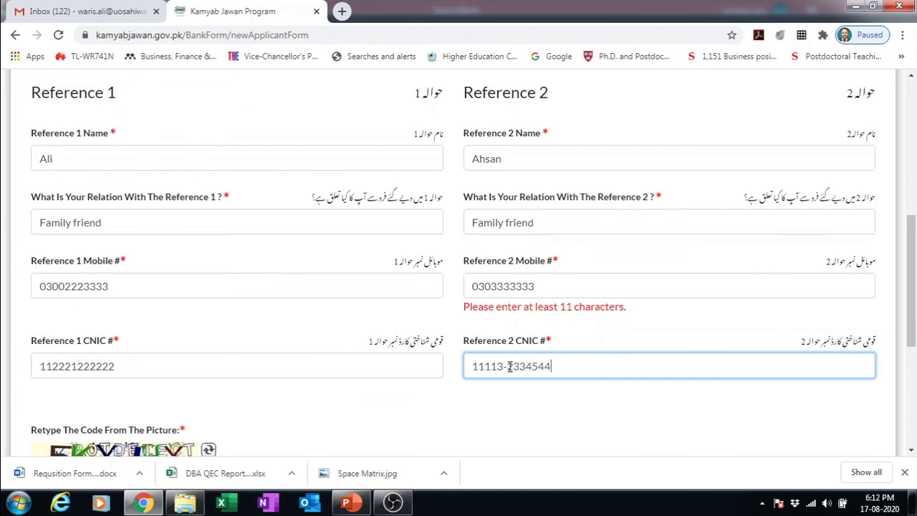
text(44)
click(509, 366)
key(BackSpace)
click(666, 394)
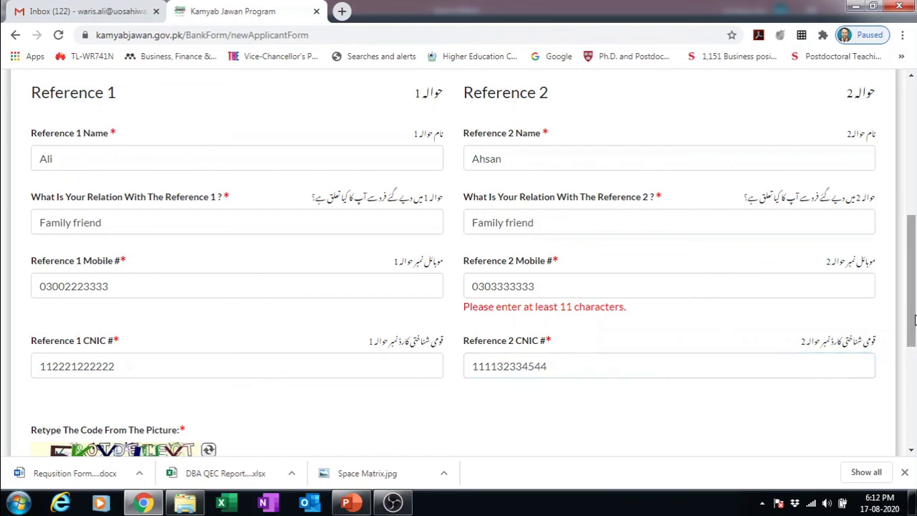
- Add the missing digit to Reference 2's mobile number so it has 11 digits
click(548, 284)
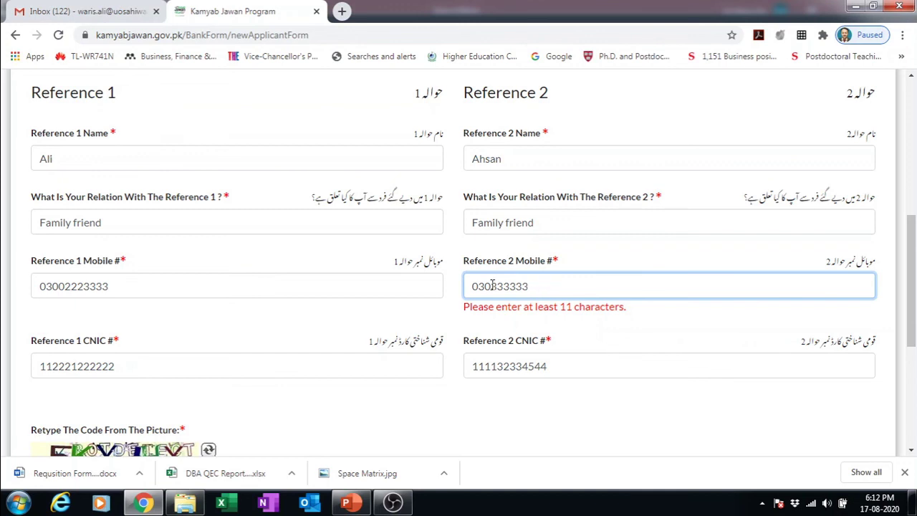
click(472, 289)
text(00)
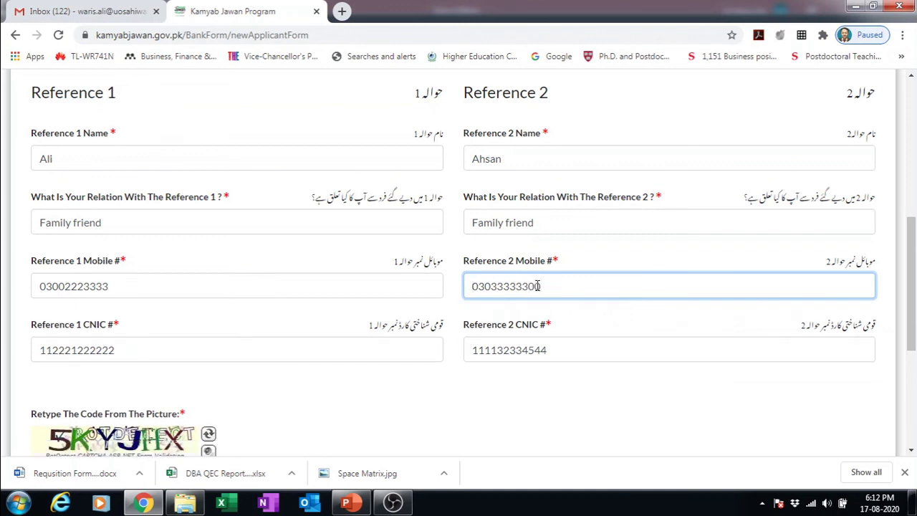
click(594, 398)
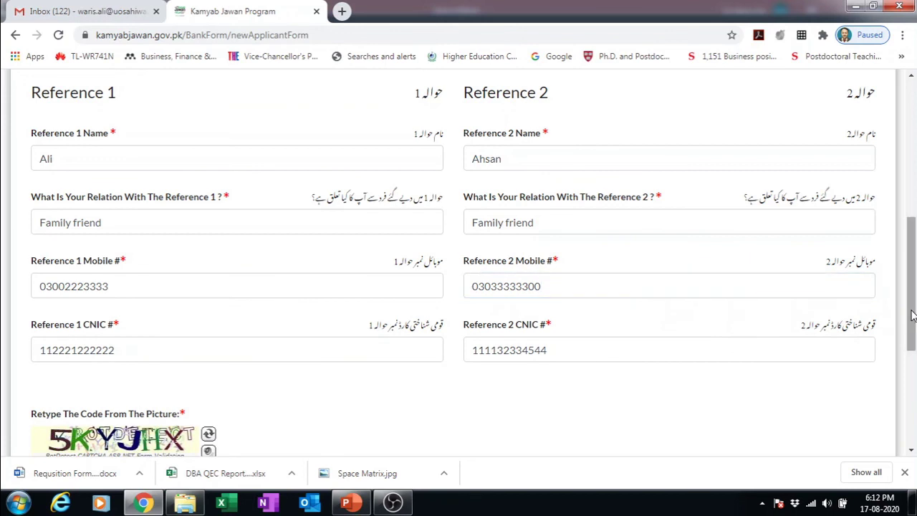
- Type the characters shown in the picture into the 'Retype The Code From The Picture' box
drag(912, 315, 895, 383)
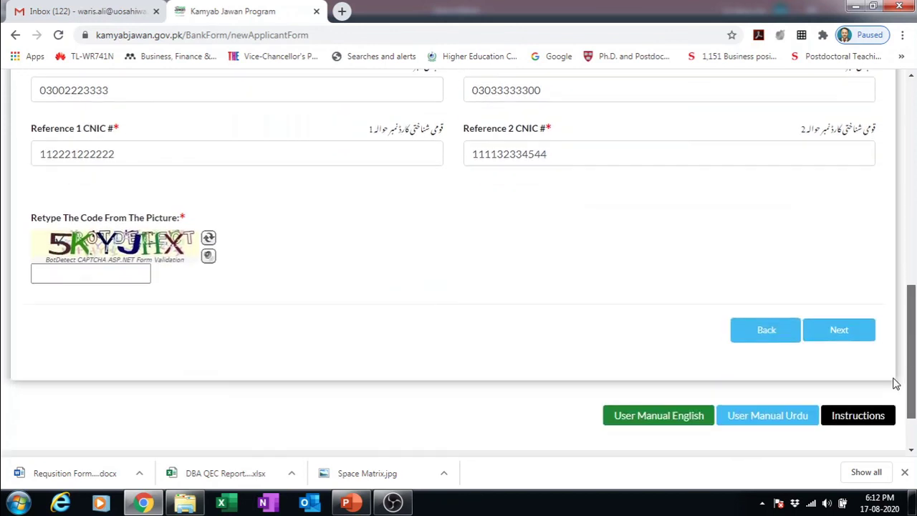
click(51, 268)
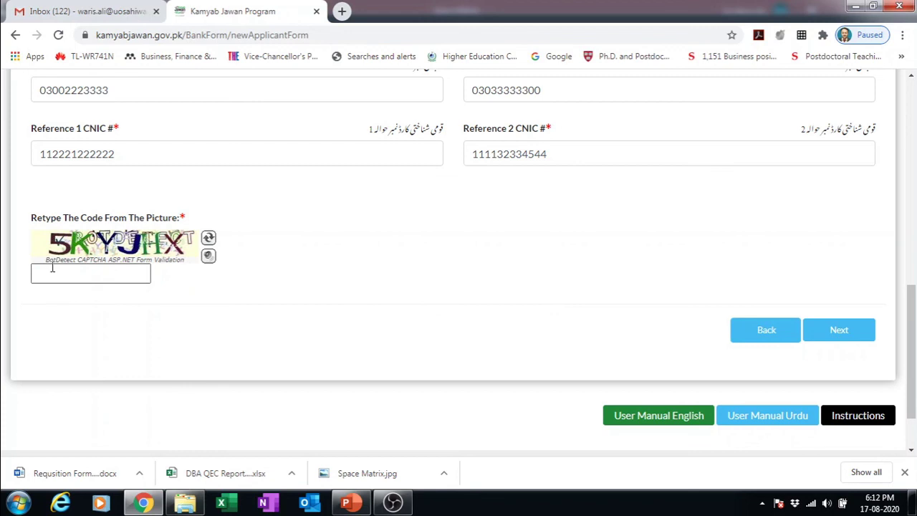
click(59, 268)
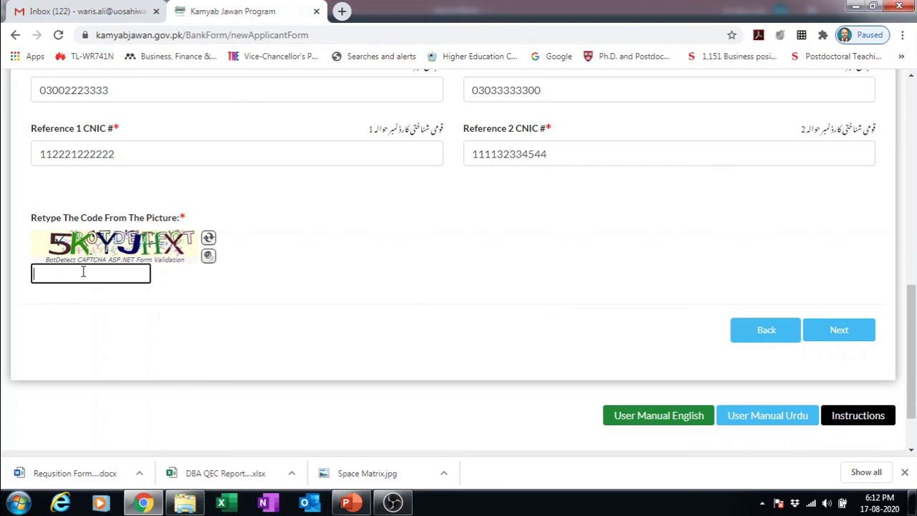
text(5KYJHX)
click(839, 331)
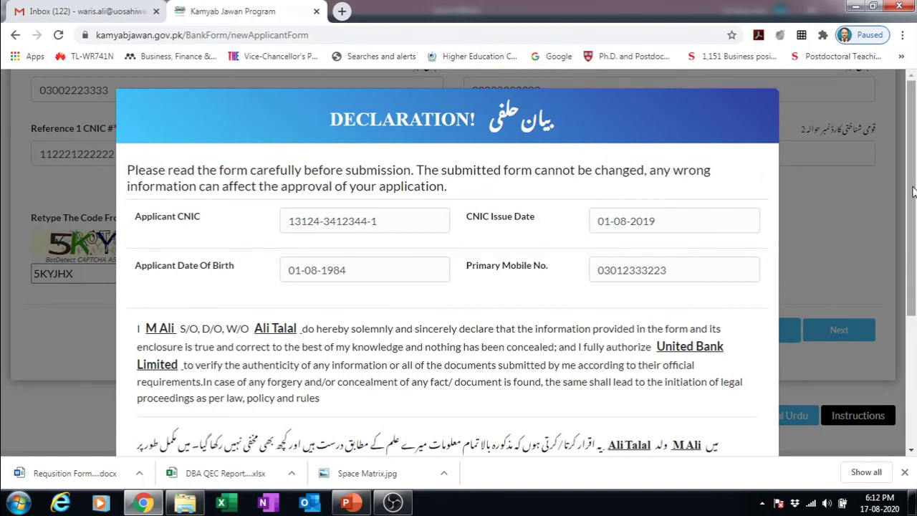
drag(913, 192, 904, 321)
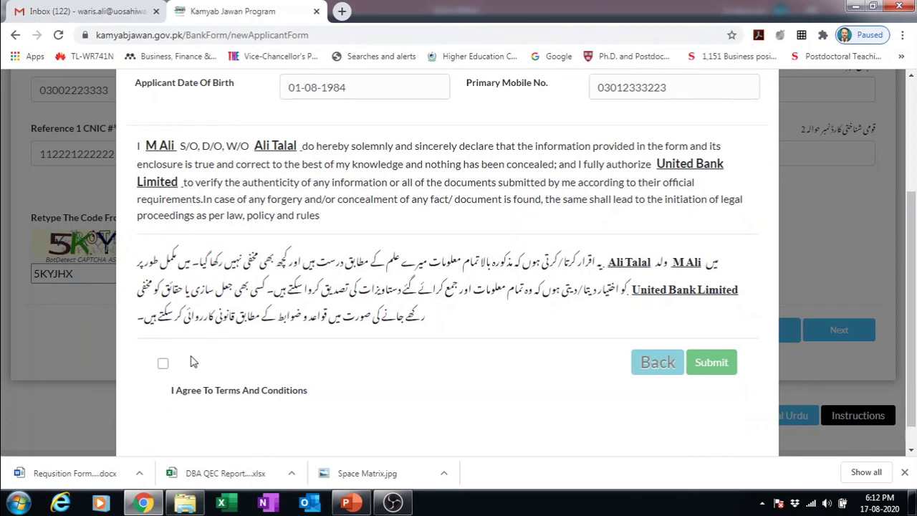
click(164, 364)
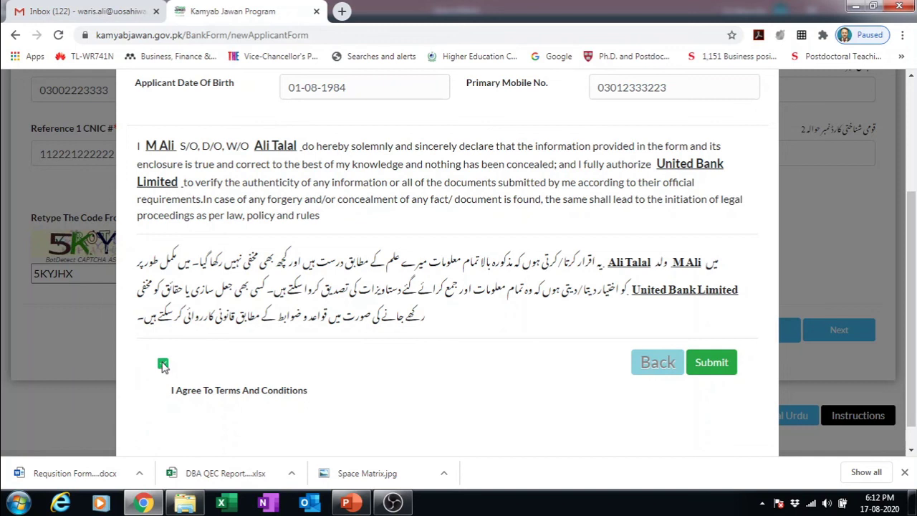
click(163, 366)
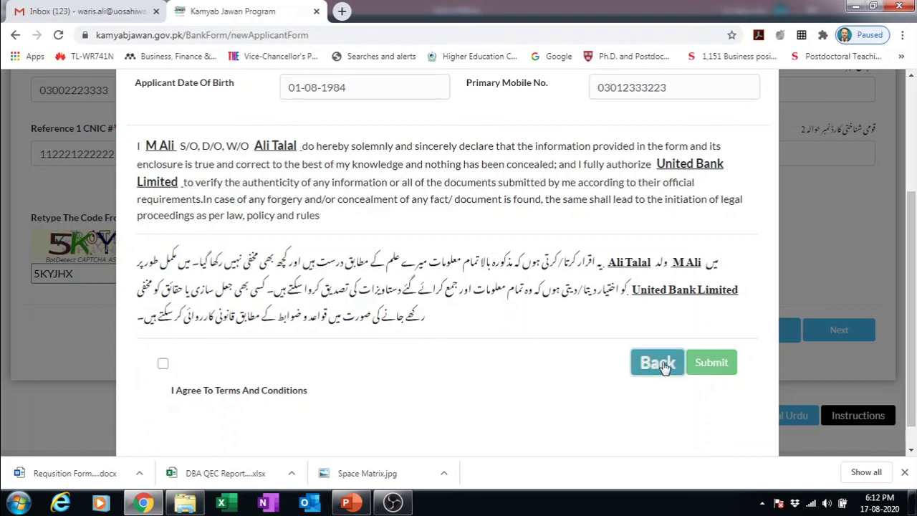
click(663, 364)
drag(912, 313, 912, 104)
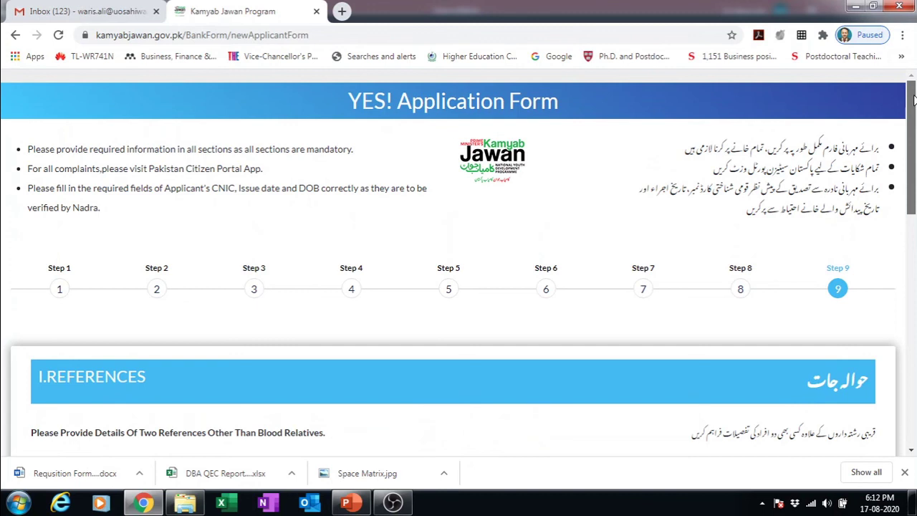